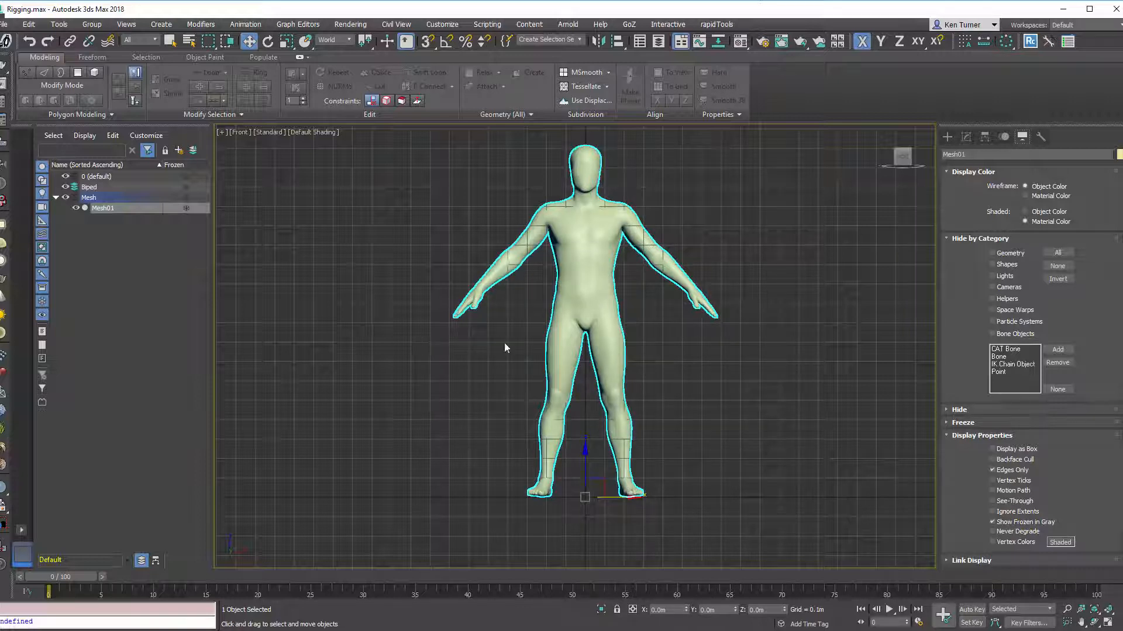
Step: Make Mesh01 see-through, then freeze it and clear the selection
middle_click_drag(724, 383, 497, 272, "alt")
middle_click_drag(624, 379, 585, 331)
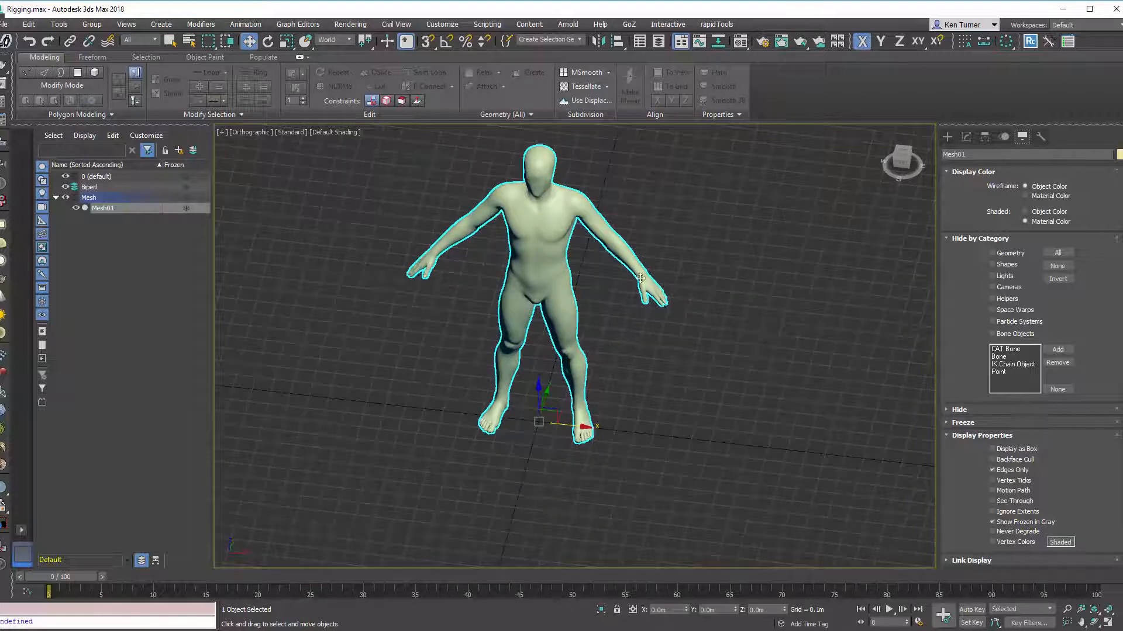
middle_click_drag(571, 425, 718, 395)
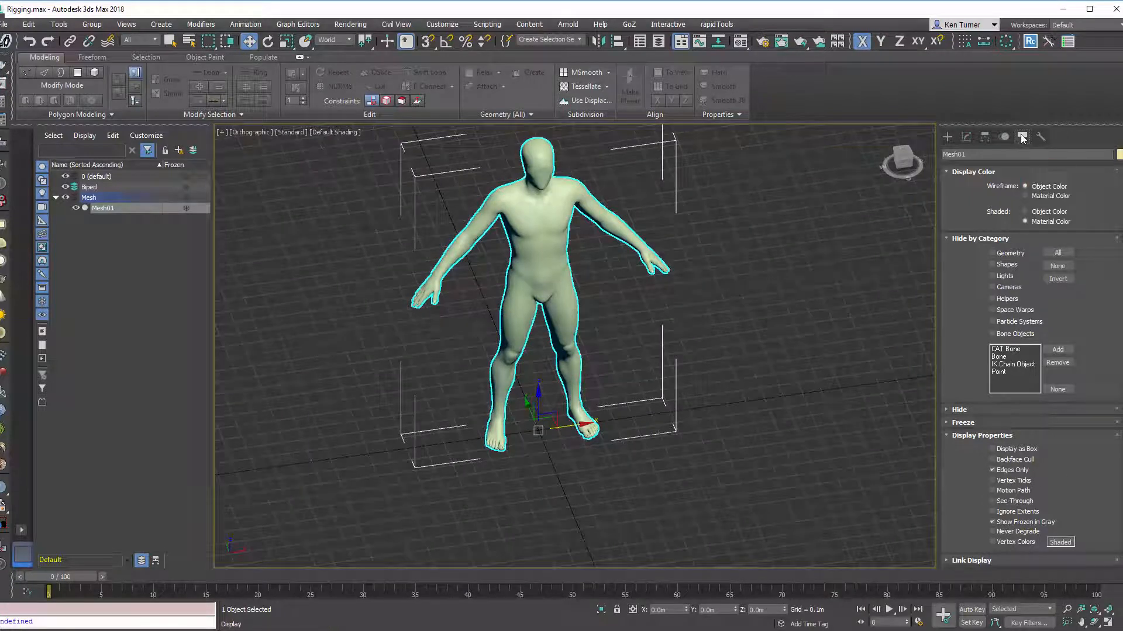
left_click(1012, 502)
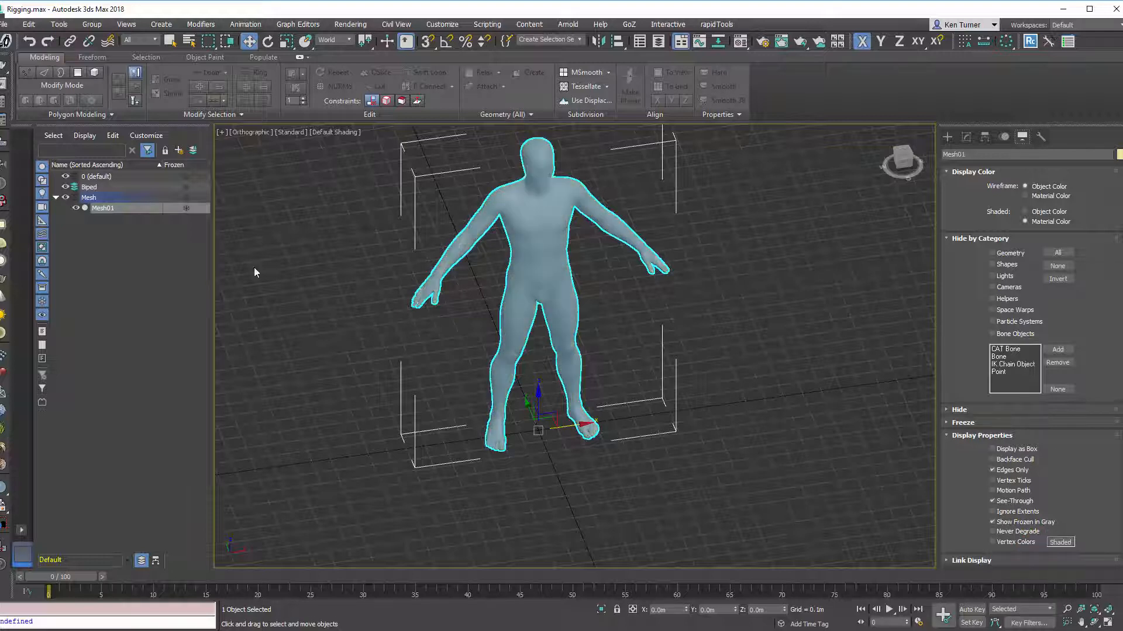
left_click(186, 208)
left_click(683, 314)
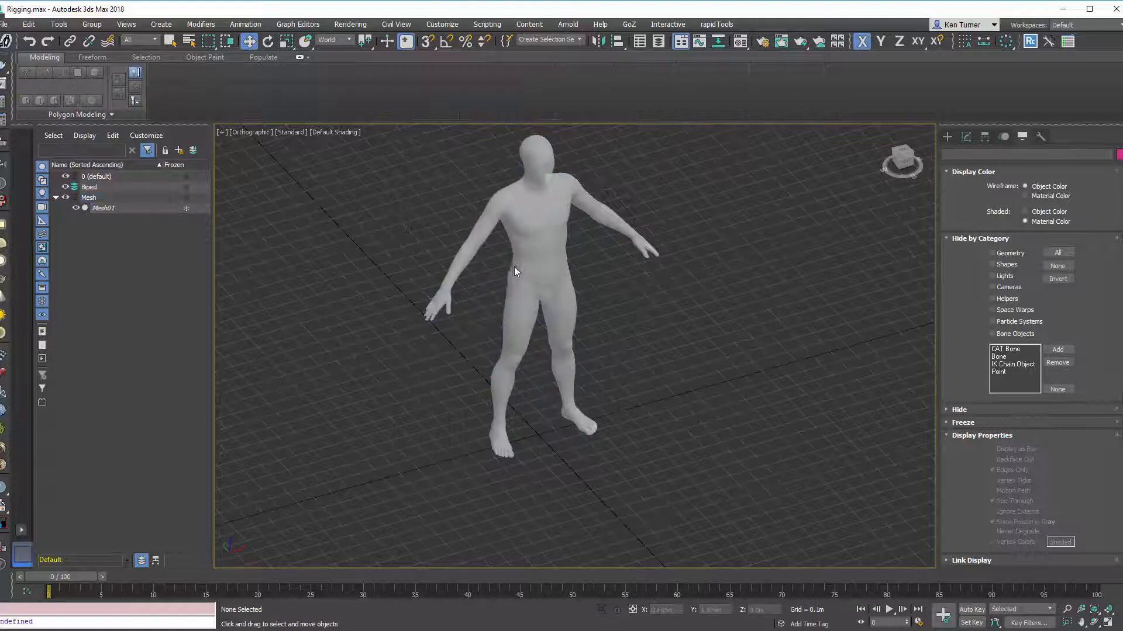
Step: Create a Biped system about 1.9 m tall beside the frozen character mesh
middle_click_drag(694, 276, 674, 251, "alt")
key("z")
left_click(896, 174)
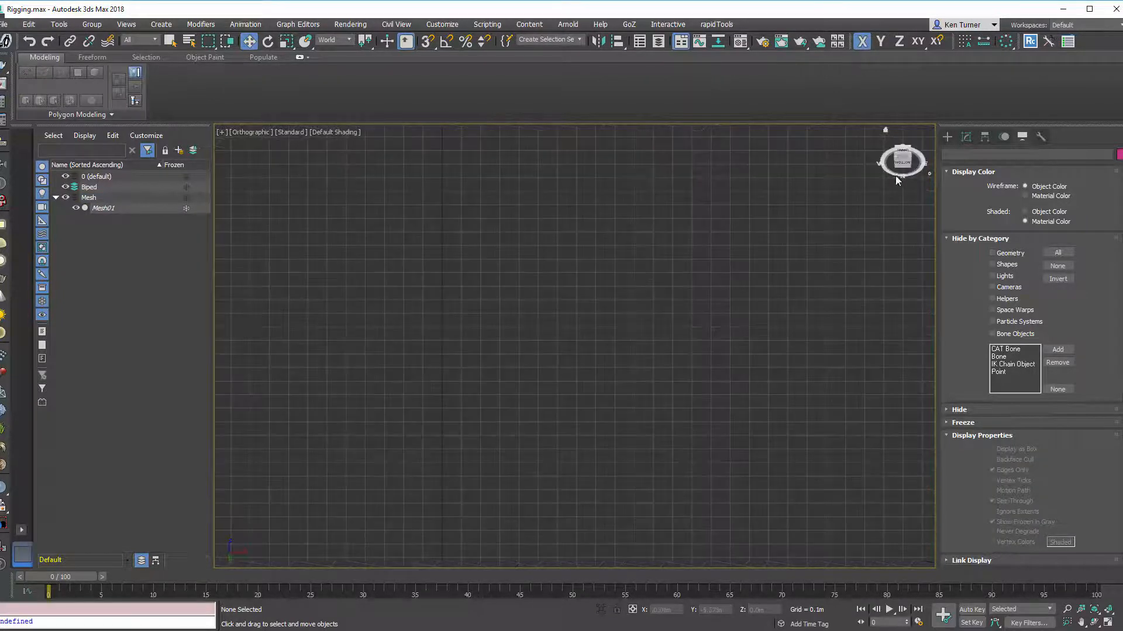
left_click(947, 137)
scroll(791, 273, "down", 4)
middle_click_drag(786, 303, 938, 230, "alt")
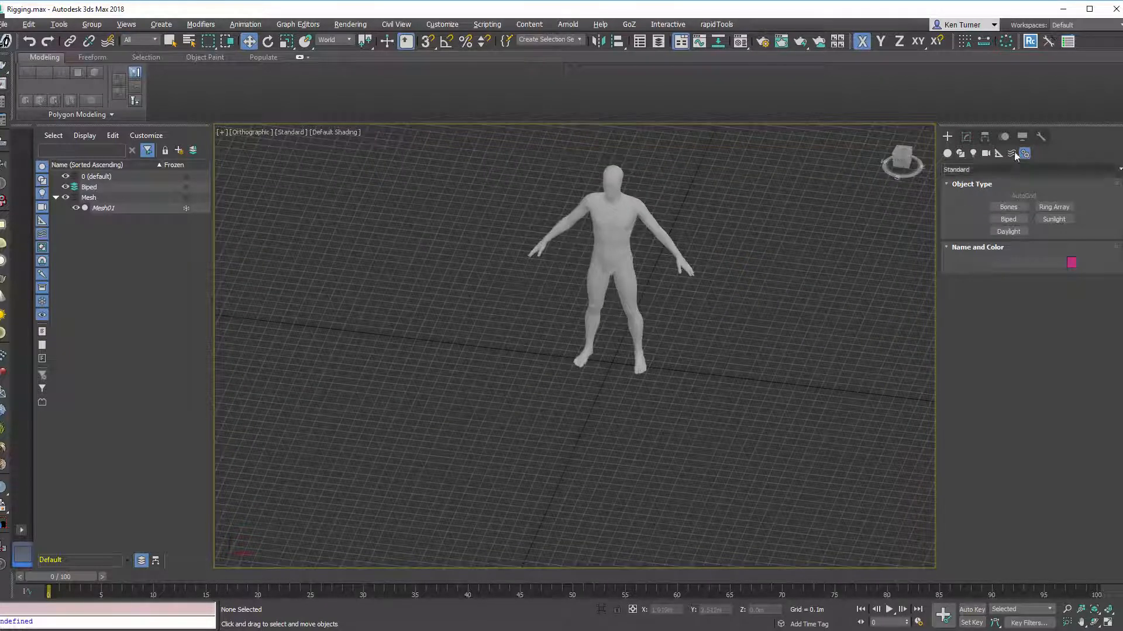
left_click(946, 138)
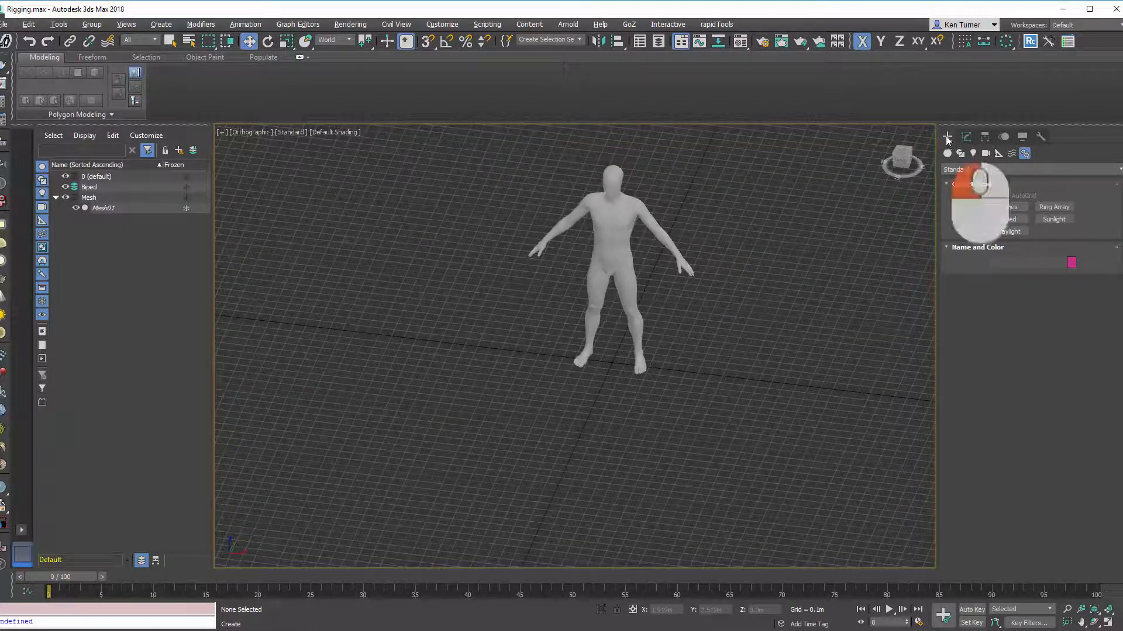
left_click(1026, 153)
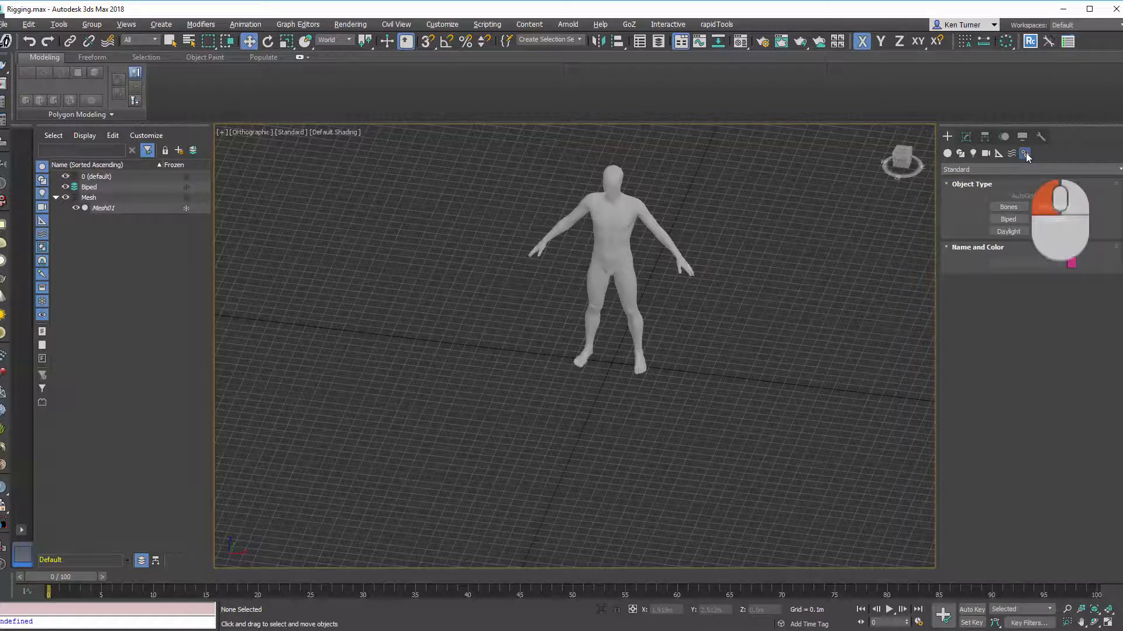
left_click(1015, 219)
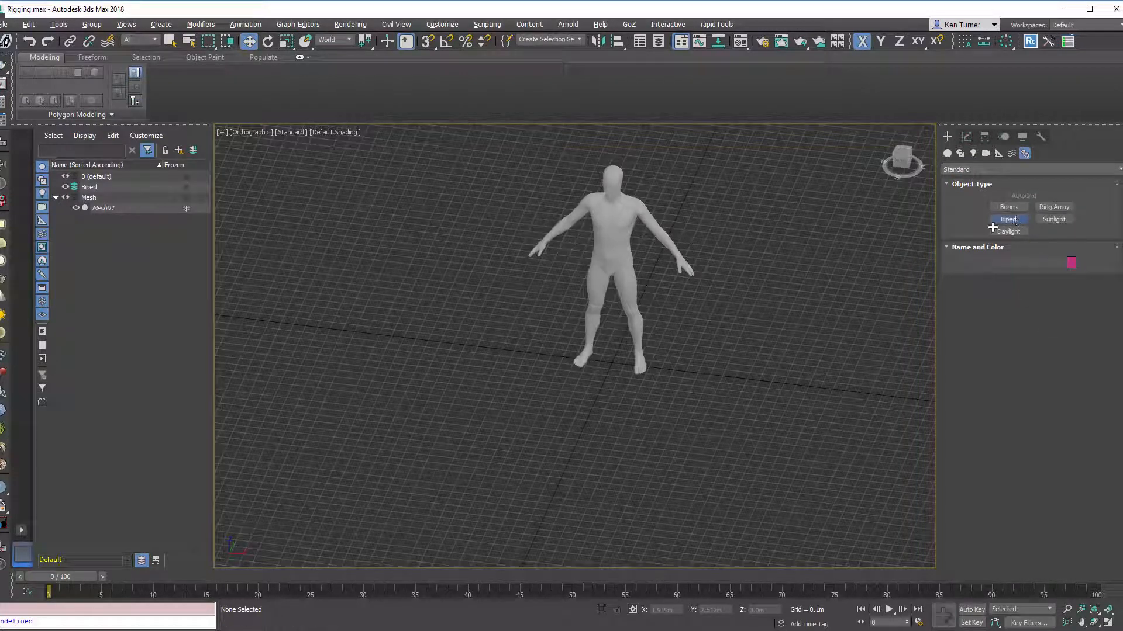
left_click_drag(723, 379, 756, 138)
middle_click_drag(772, 230, 797, 240, "alt")
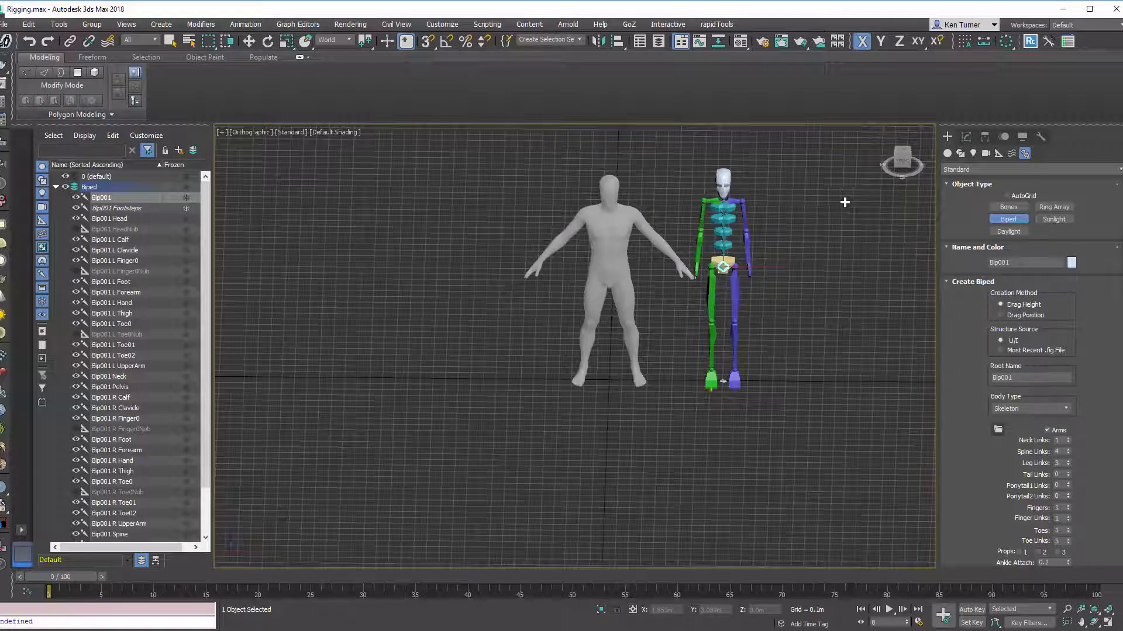
Step: View the rig from the front, select the biped's left forearm and turn on Figure Mode in its motion settings
left_click(902, 160)
middle_click_drag(804, 211, 806, 255)
scroll(784, 233, "up", 5)
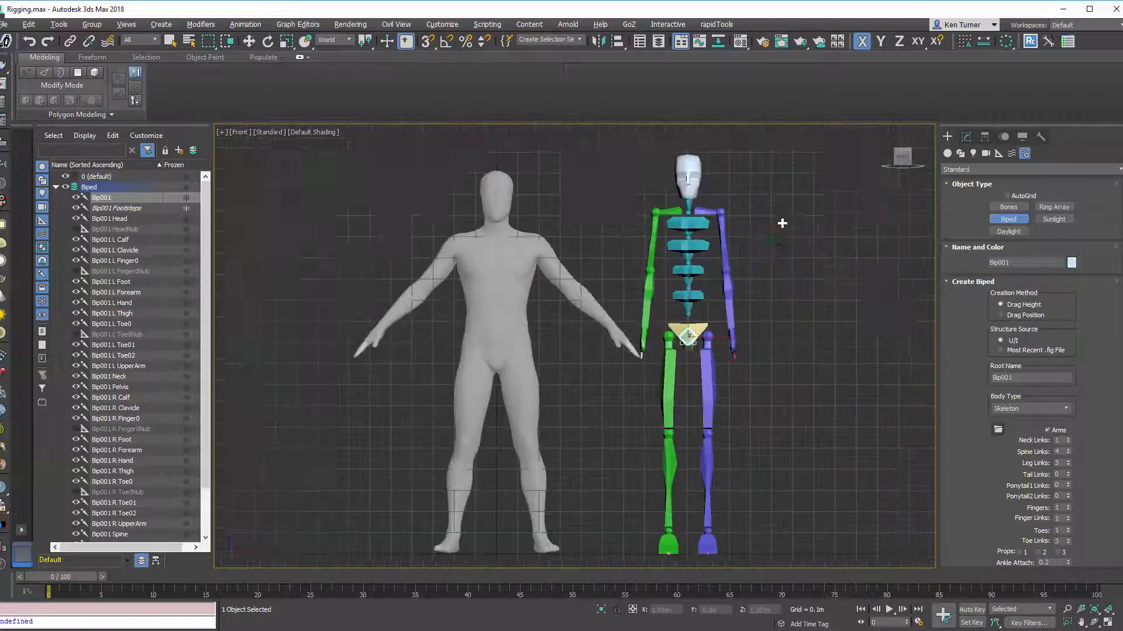
middle_click_drag(838, 202, 844, 191)
key("w")
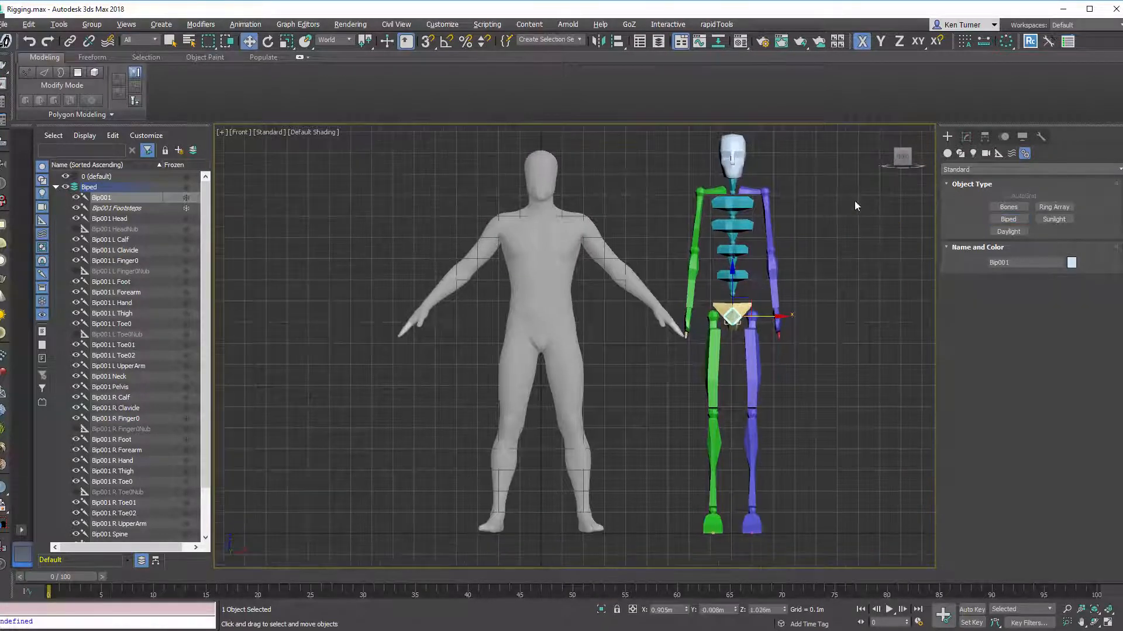
left_click(966, 136)
left_click(831, 302)
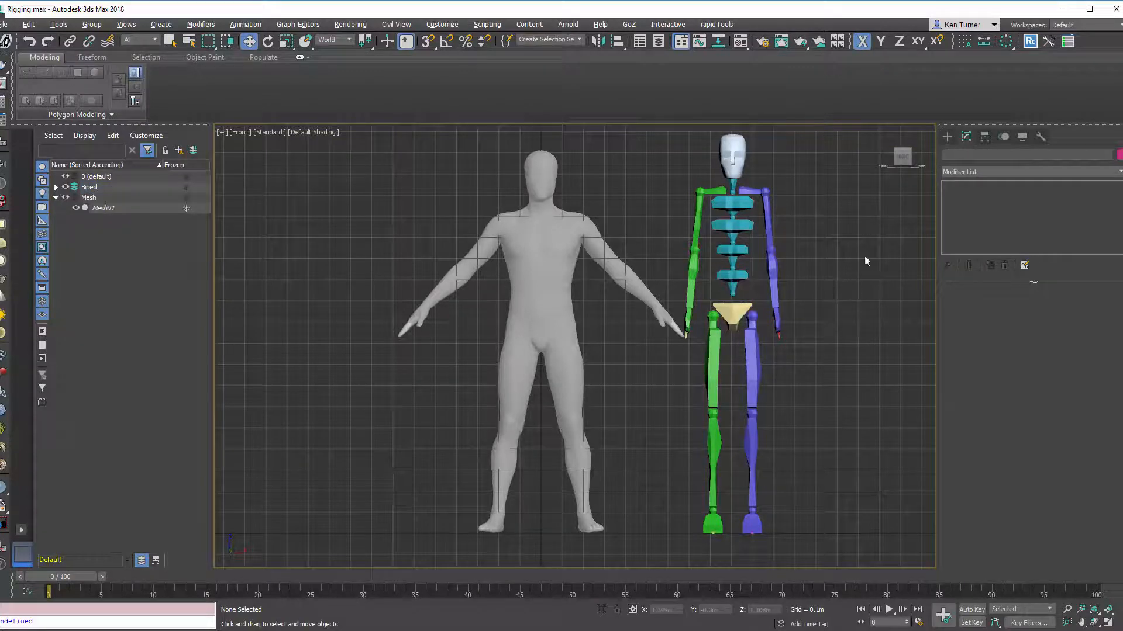
left_click(772, 267)
left_click(1003, 137)
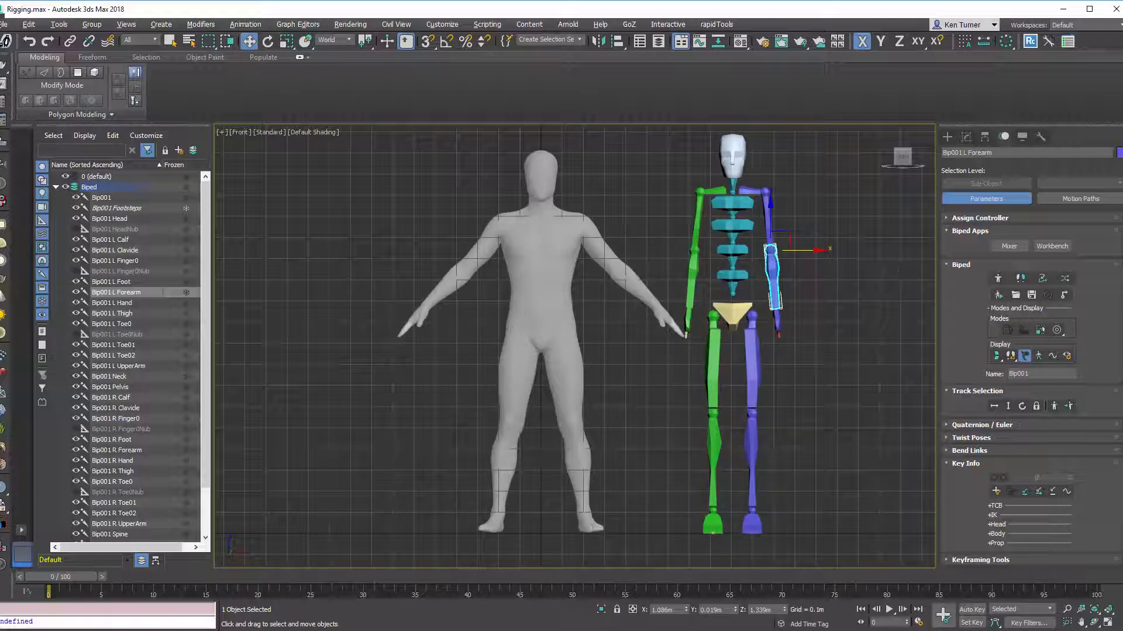
left_click(998, 279)
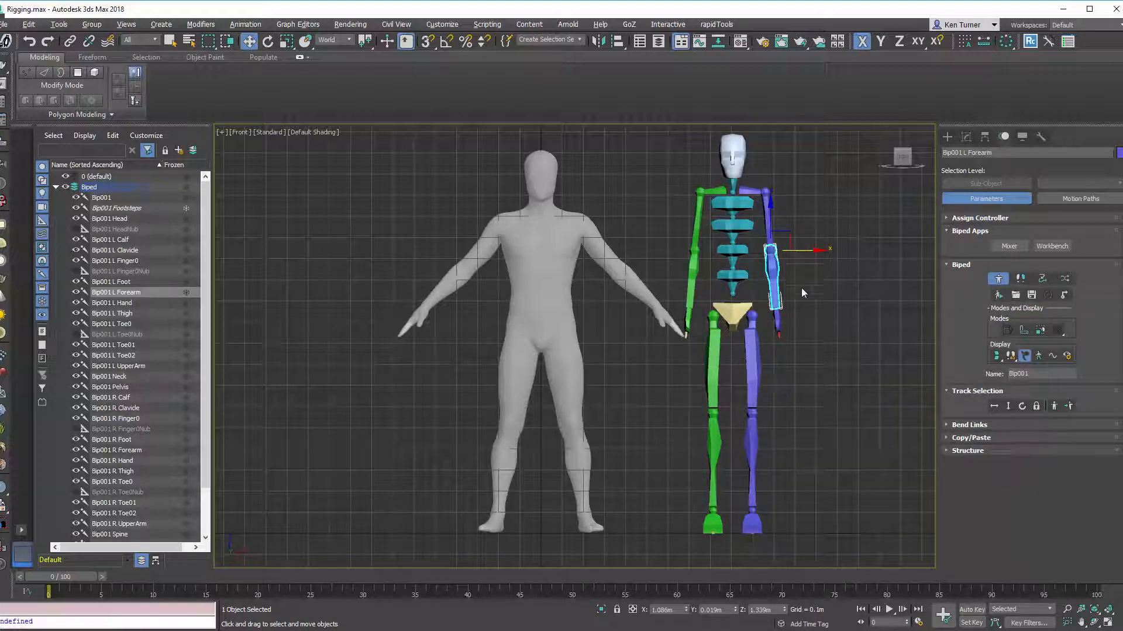
Step: Move both biped forearms outward to spread the arms like the mesh's, and leave Figure Mode
left_click_drag(797, 242, 879, 266)
left_click(692, 273)
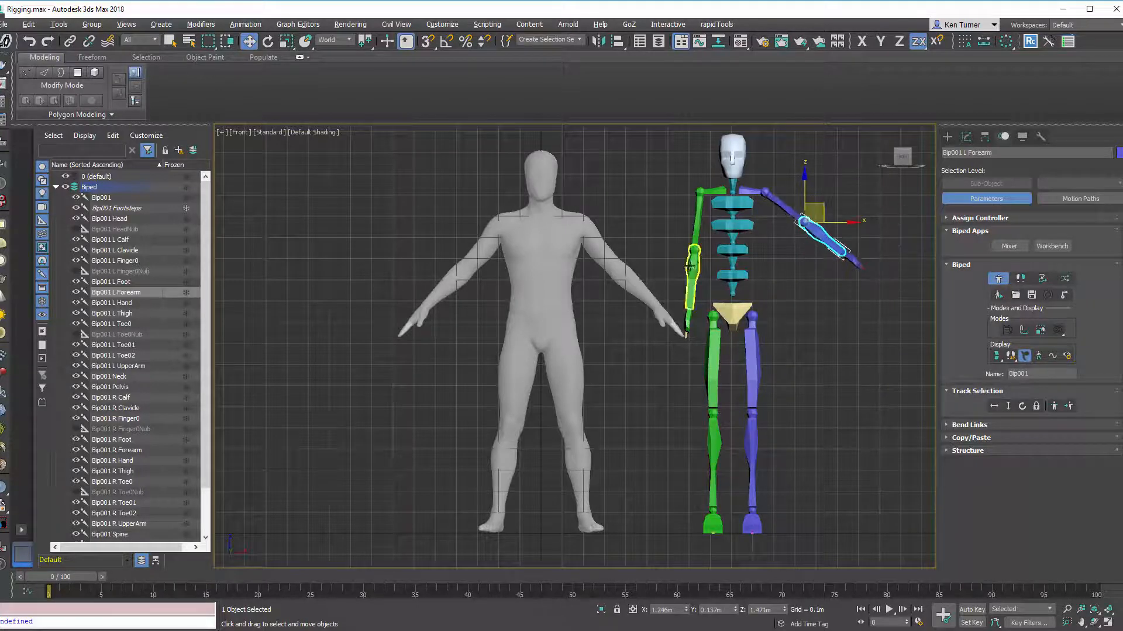
left_click_drag(707, 228, 668, 221)
left_click(998, 279)
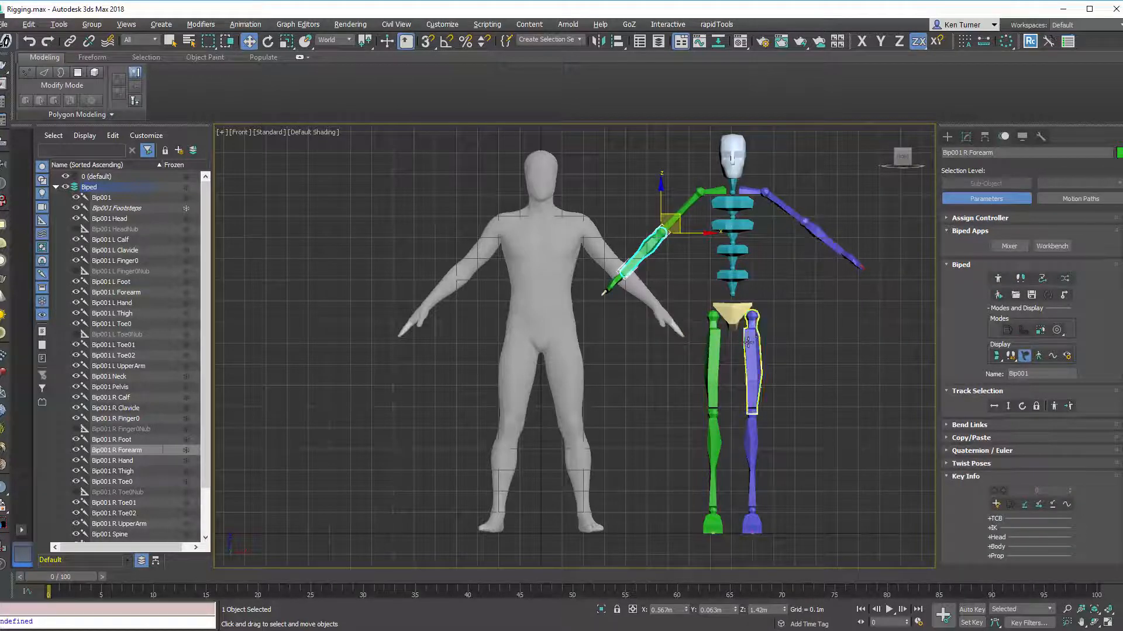
Step: Swing the biped's left thigh outward outside Figure Mode, and toggle Figure Mode to restore the figure pose
left_click(752, 373)
left_click_drag(768, 305, 991, 263)
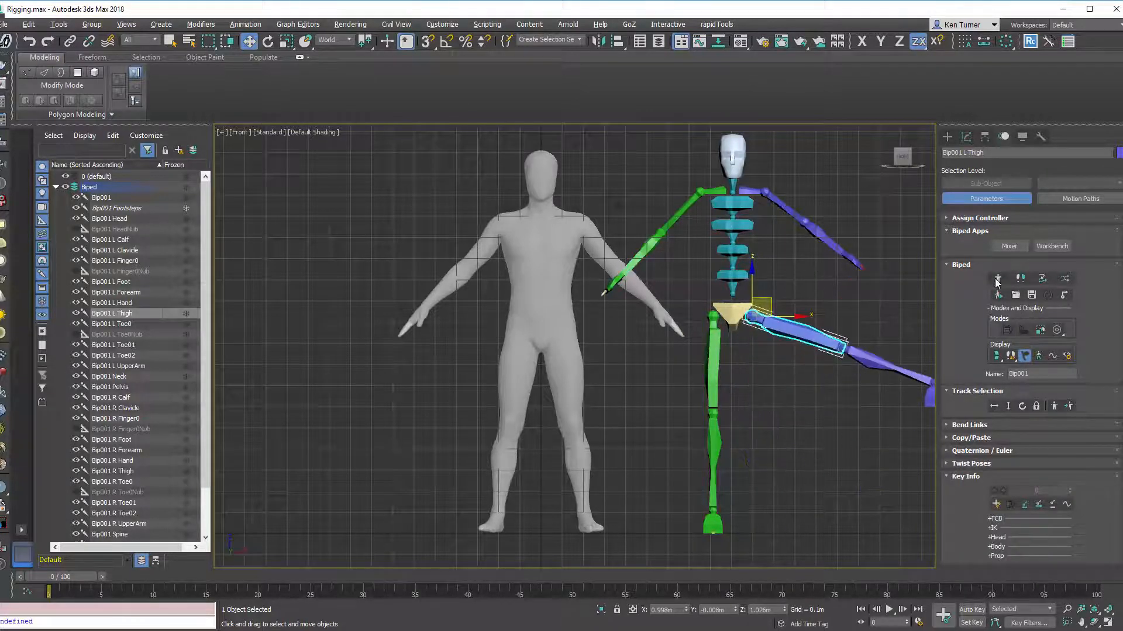
left_click(998, 280)
left_click(998, 280)
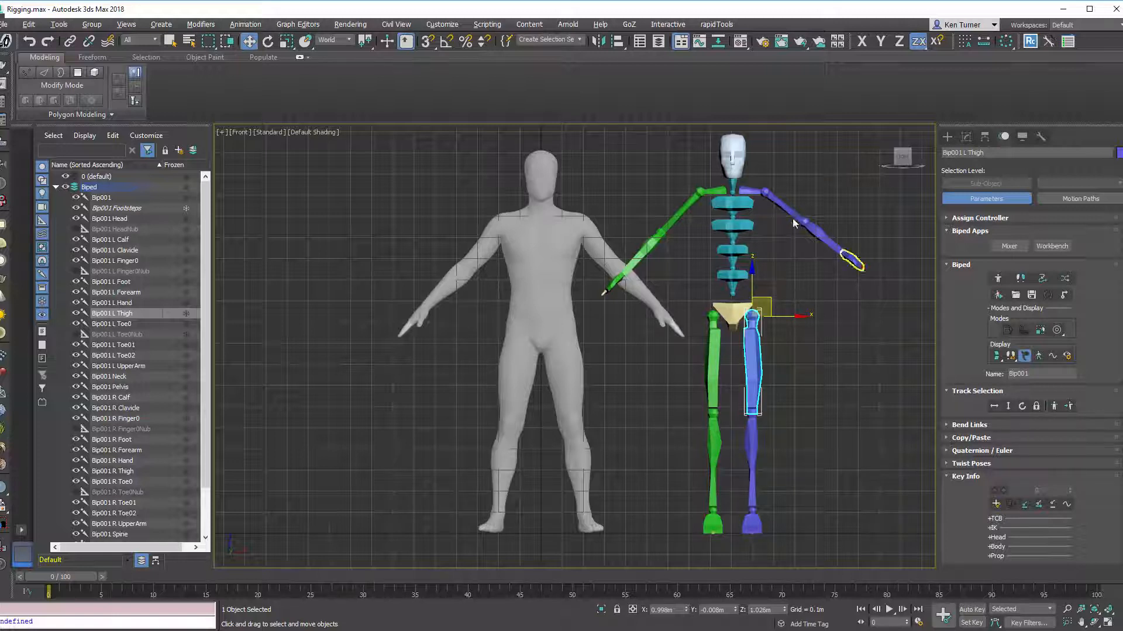
Step: Select the biped's root through the Body Horizontal track
left_click(733, 321)
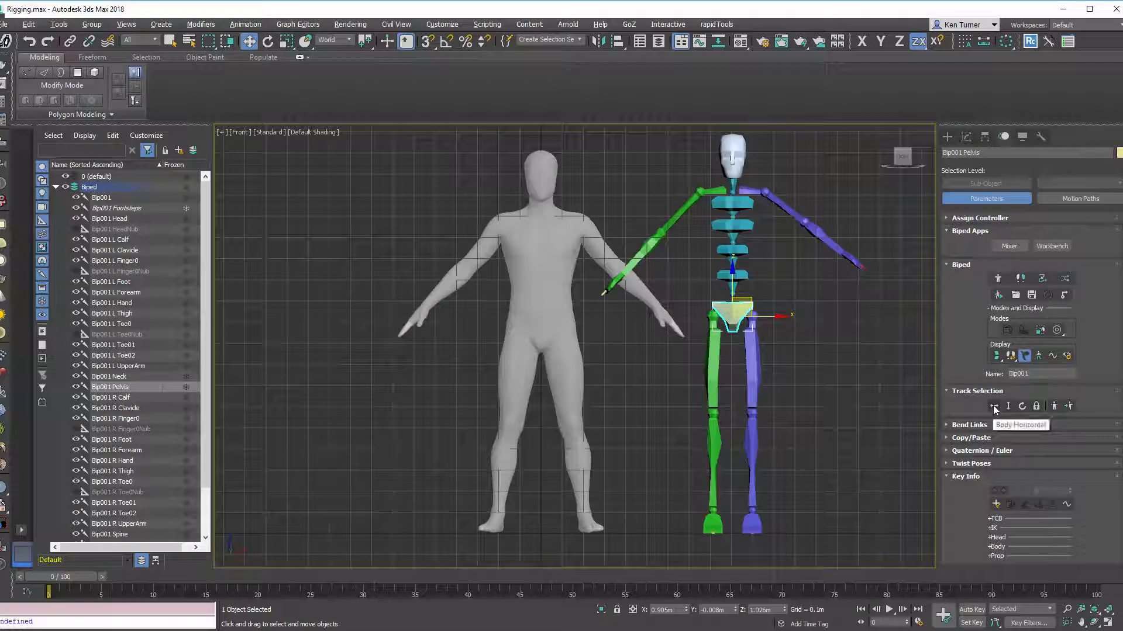
left_click(993, 406)
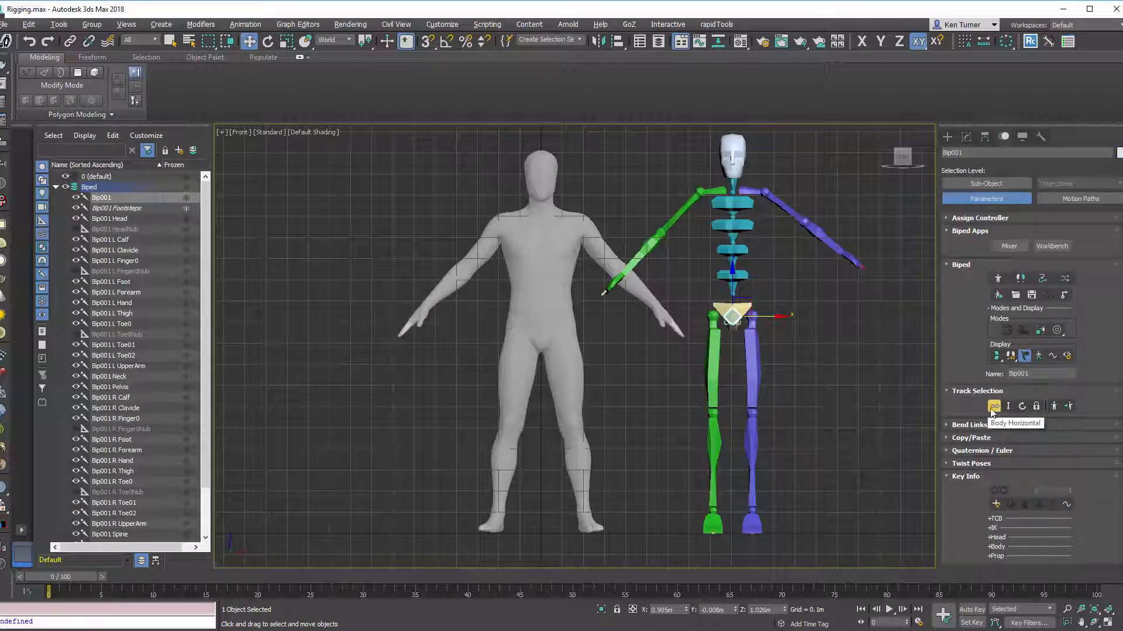
Step: Try to move the biped over the mesh outside Figure Mode, setting its absolute world X and Y to 0
left_click_drag(763, 316, 577, 330)
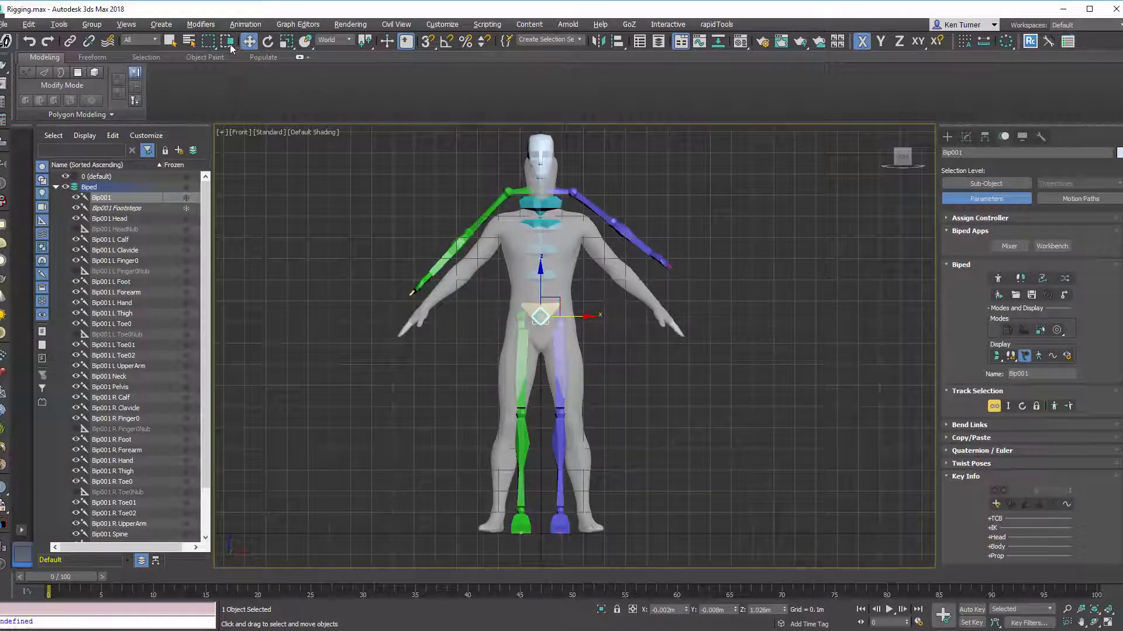
right_click(249, 41)
left_click(363, 182)
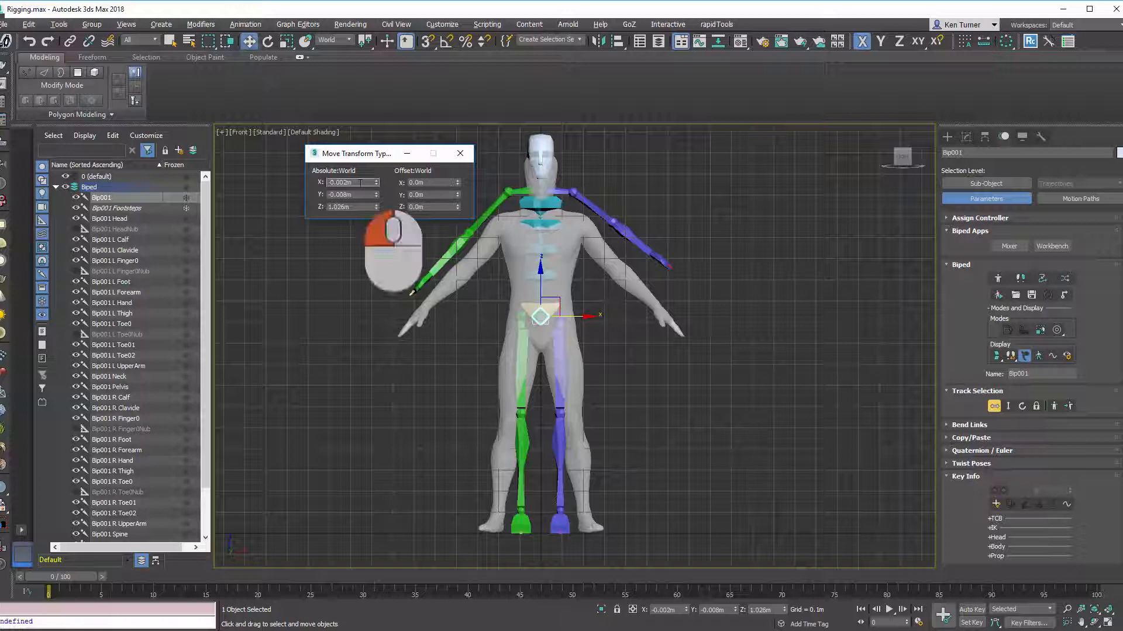
type("0")
key("Tab")
type("0")
key("Tab")
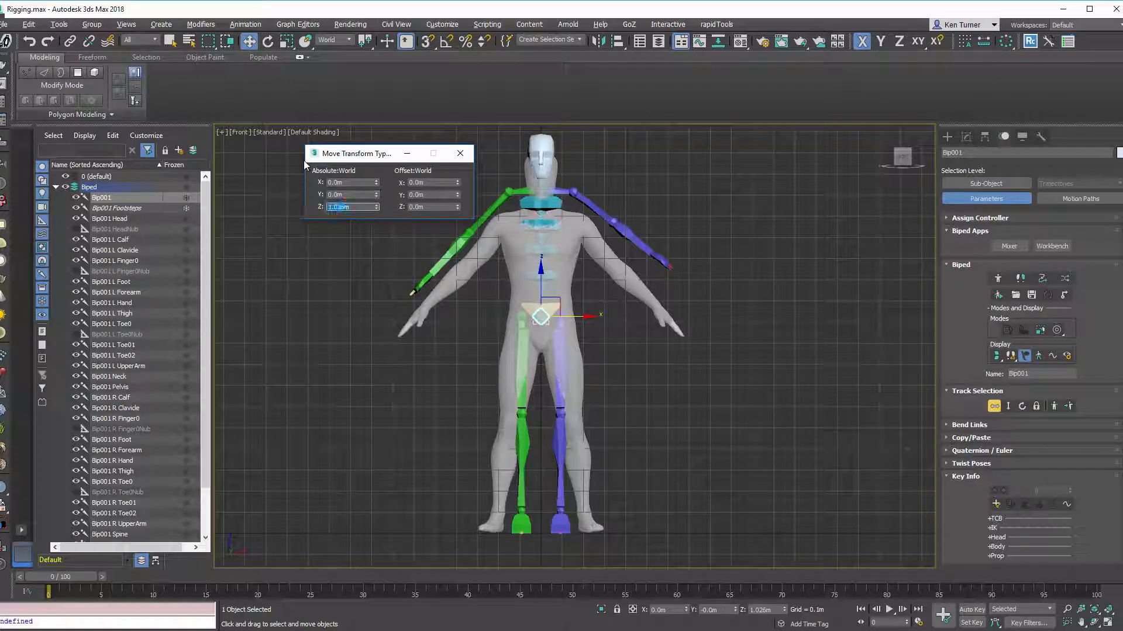
left_click(464, 155)
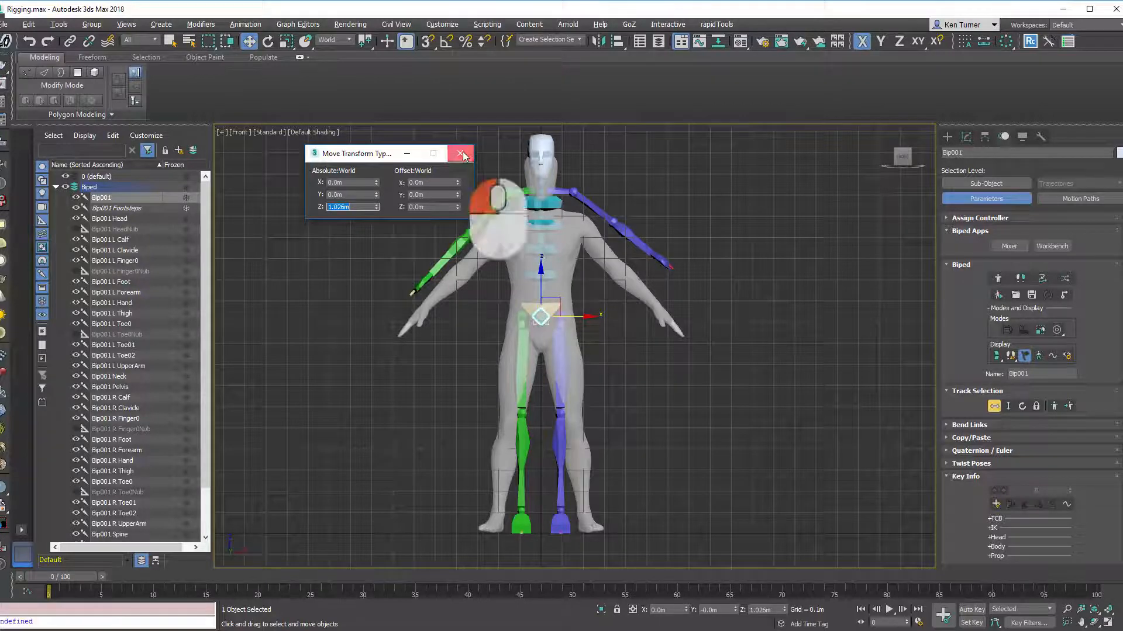
middle_click_drag(725, 213, 746, 198)
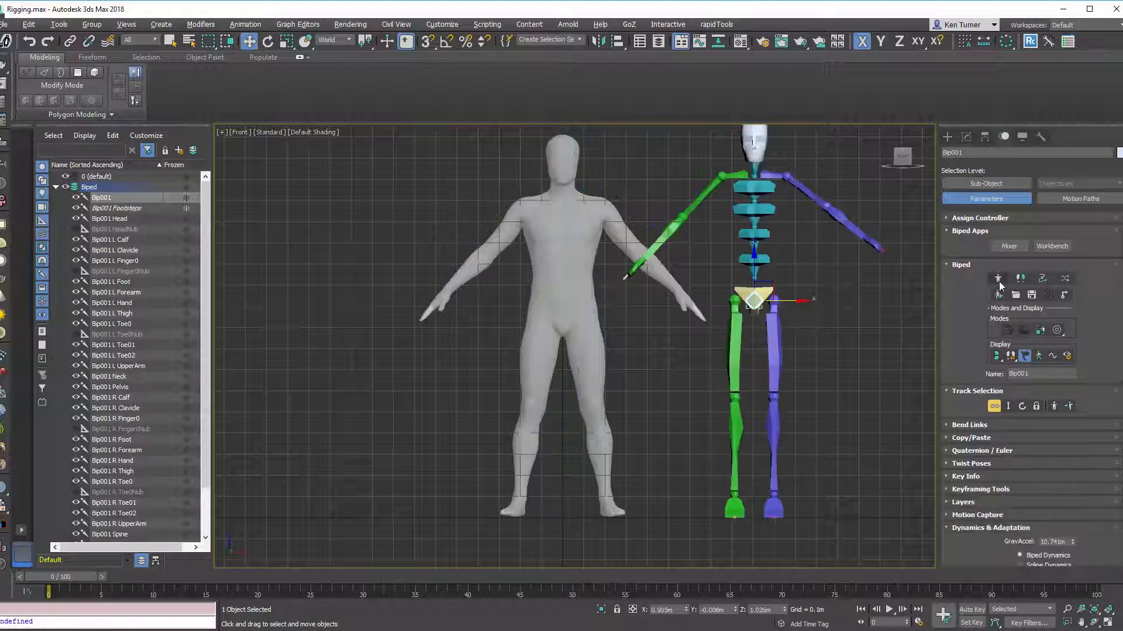
Step: Turn on Figure Mode and set the biped's structure height to 1.75 m
left_click(999, 280)
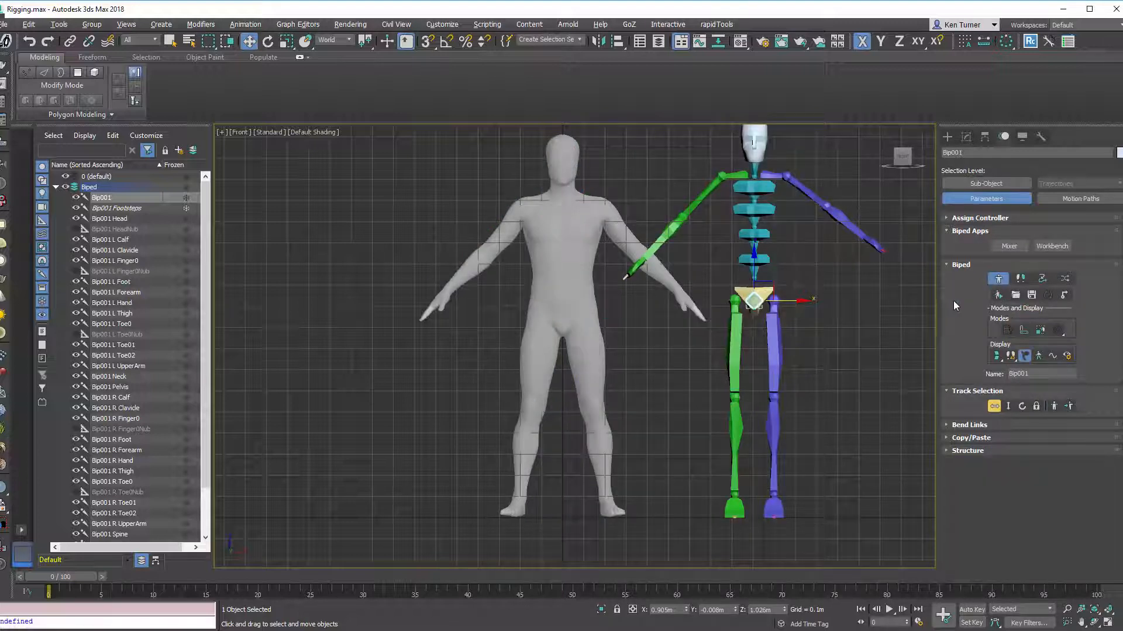
left_click(948, 454)
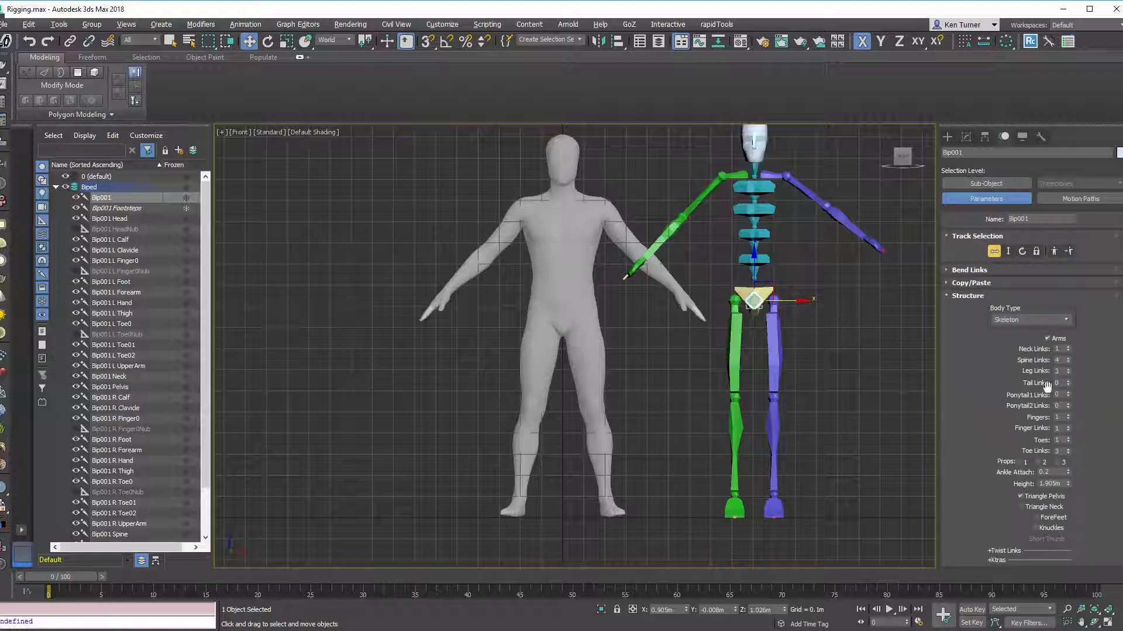
left_click_drag(1068, 487, 1060, 484)
double_click(1060, 485)
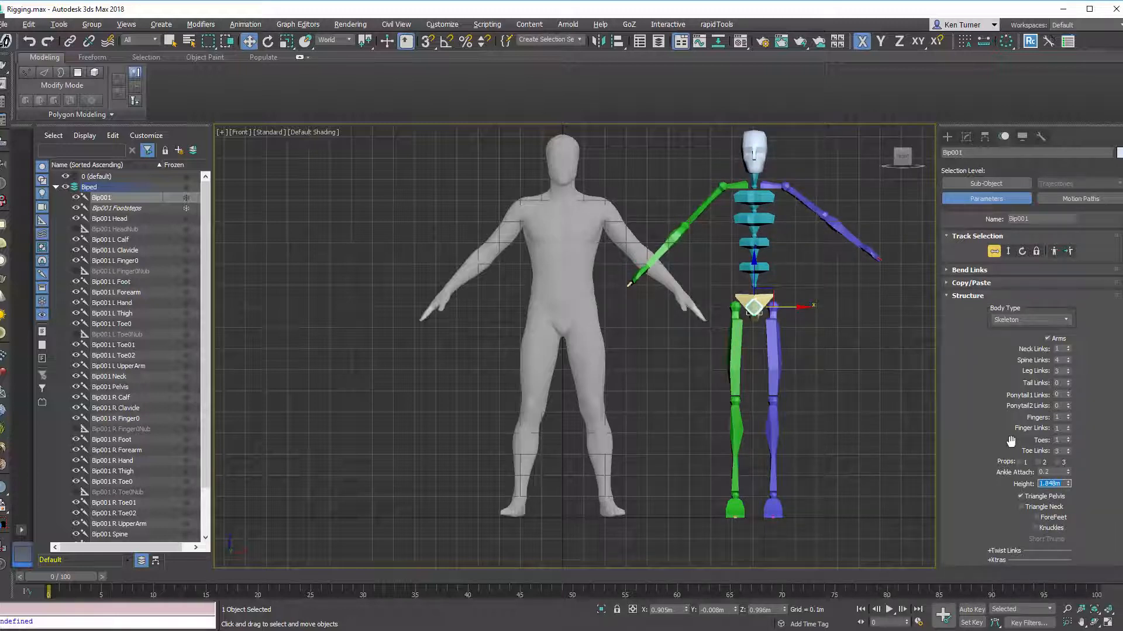
type("1.8")
key("Return")
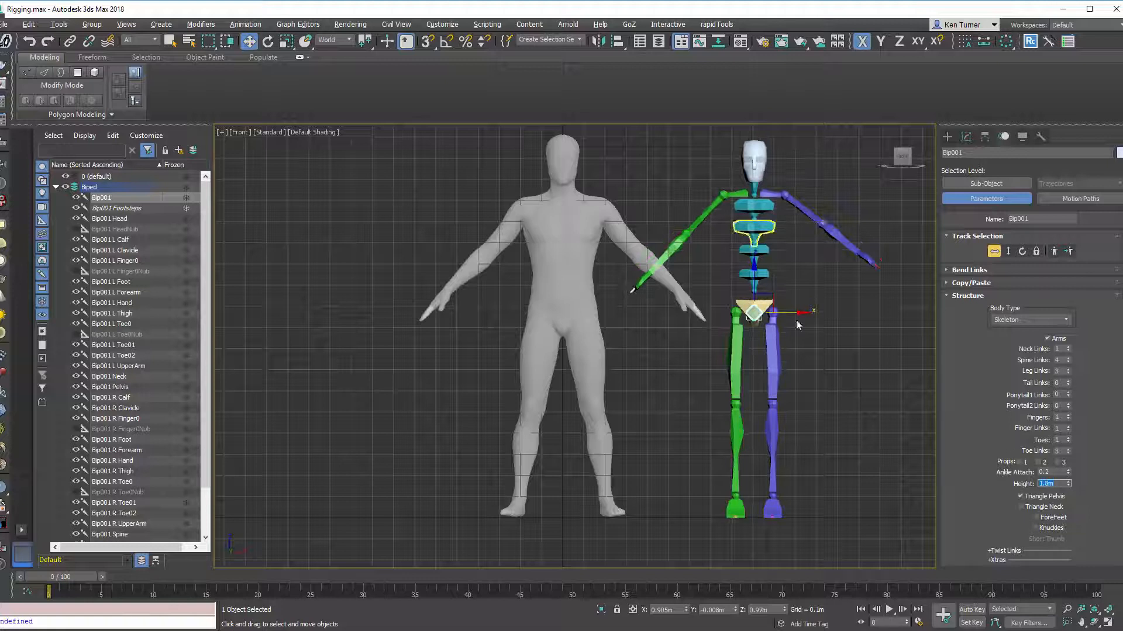
left_click_drag(1069, 485, 1062, 519)
double_click(1050, 484)
type("1.75")
key("Return")
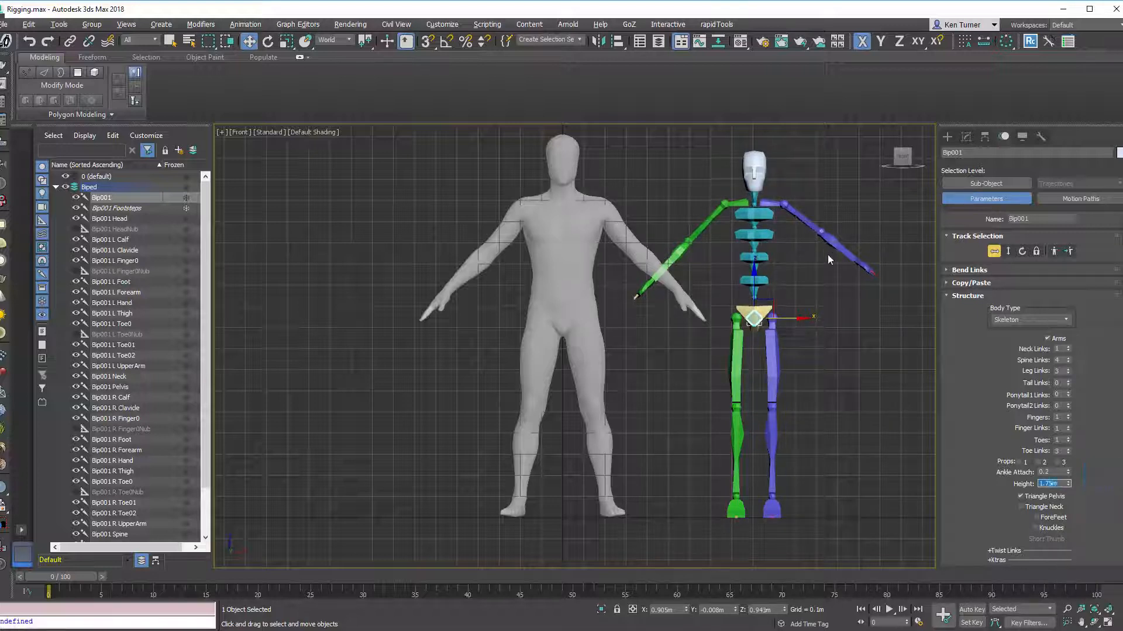
Step: Move the biped horizontally along X to centre it inside the character mesh
left_click_drag(783, 318, 598, 329)
middle_click_drag(598, 329, 603, 296, "ctrl+alt")
scroll(563, 293, "up", 5)
scroll(618, 293, "down", 5)
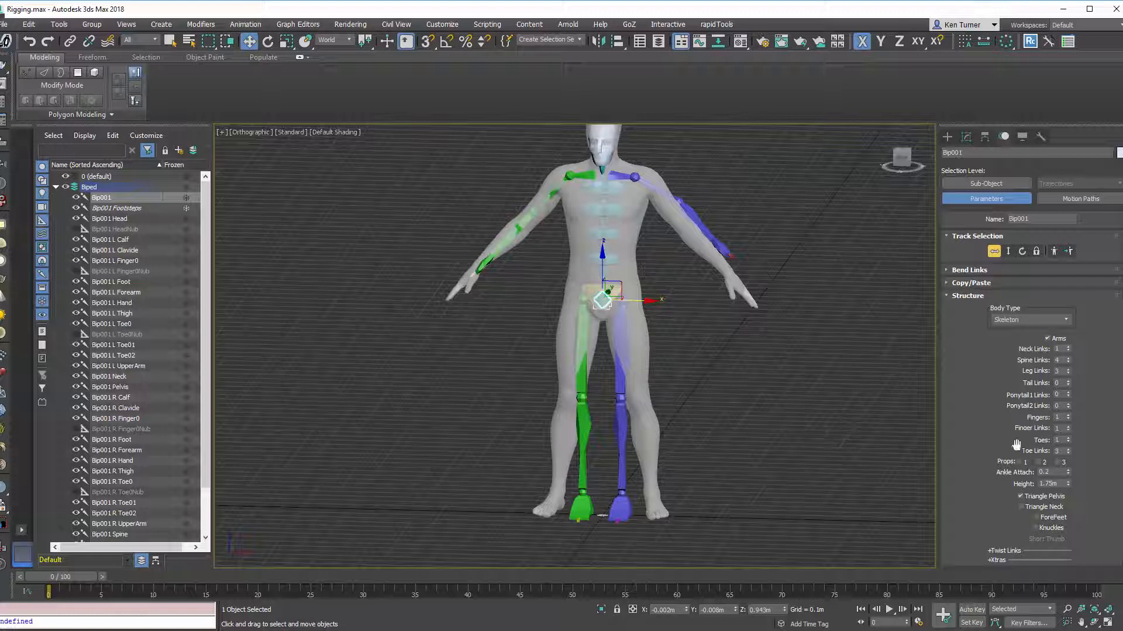
Step: Reduce the biped's structure height to 1.725 m, check its fit inside the mesh from the front and deselect it
left_click_drag(1067, 486, 1067, 501)
middle_click_drag(704, 345, 727, 352, "alt")
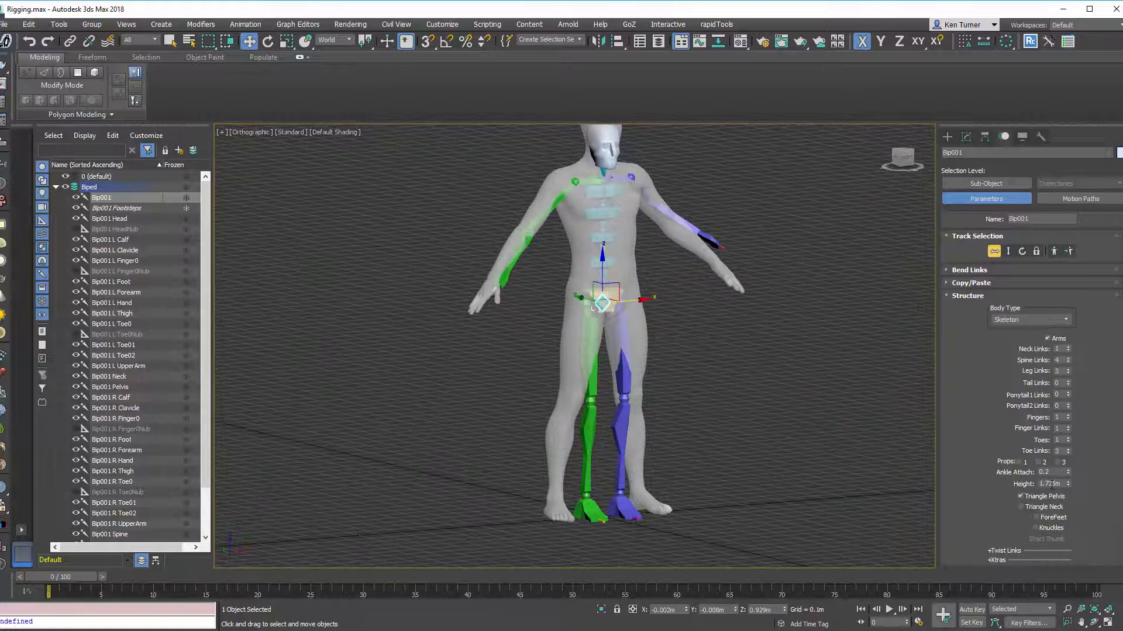
middle_click_drag(780, 292, 737, 316, "alt")
left_click(903, 158)
middle_click_drag(738, 316, 702, 327, "ctrl+alt")
middle_click_drag(702, 328, 728, 285)
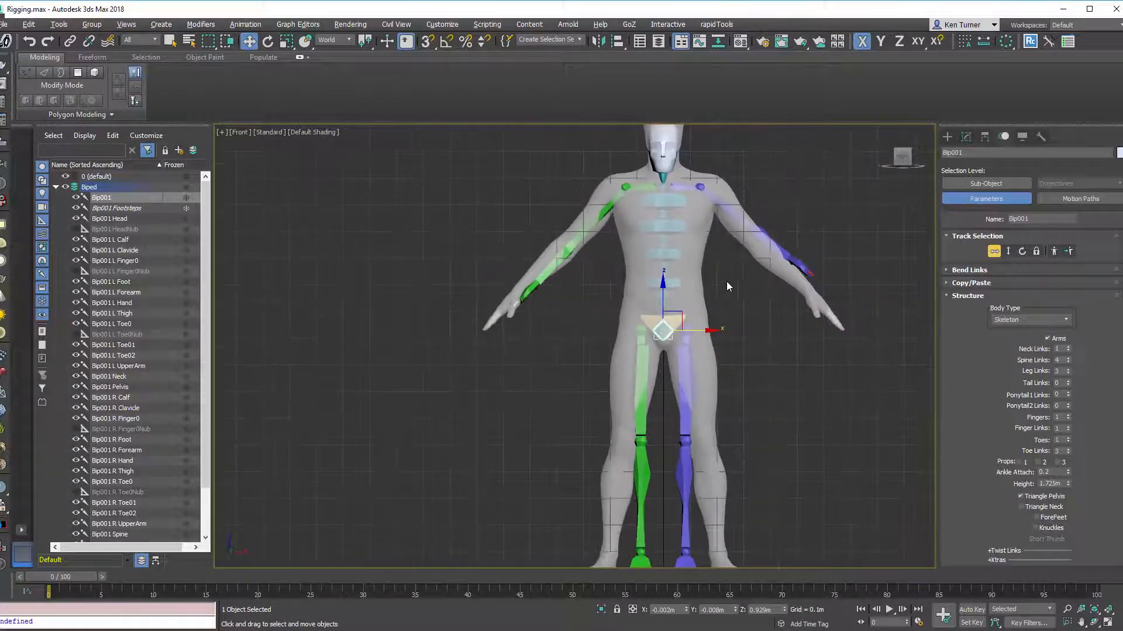
left_click(730, 315)
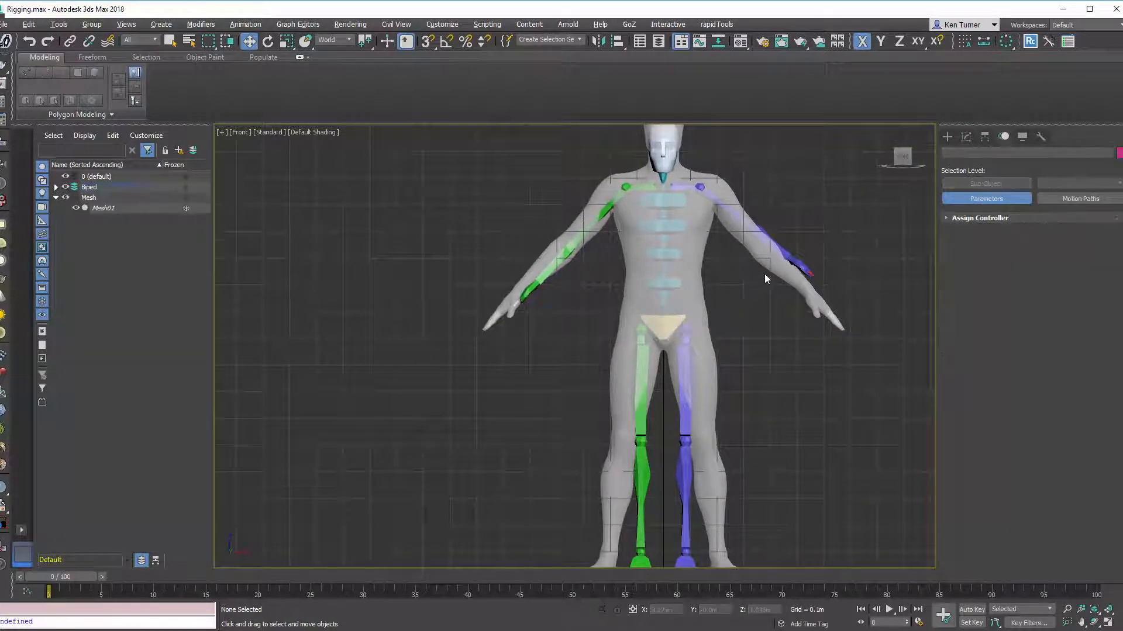
Step: Scale the biped's pelvis wider along its local Z axis so the hip joints line up with the mesh's legs
left_click(677, 322)
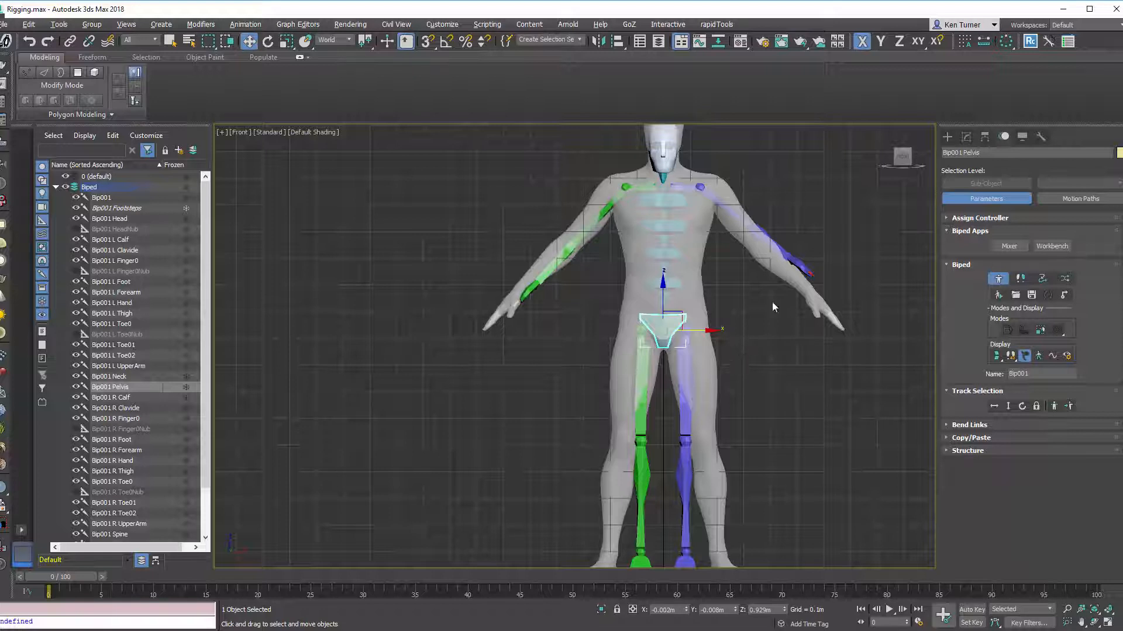
left_click(286, 41)
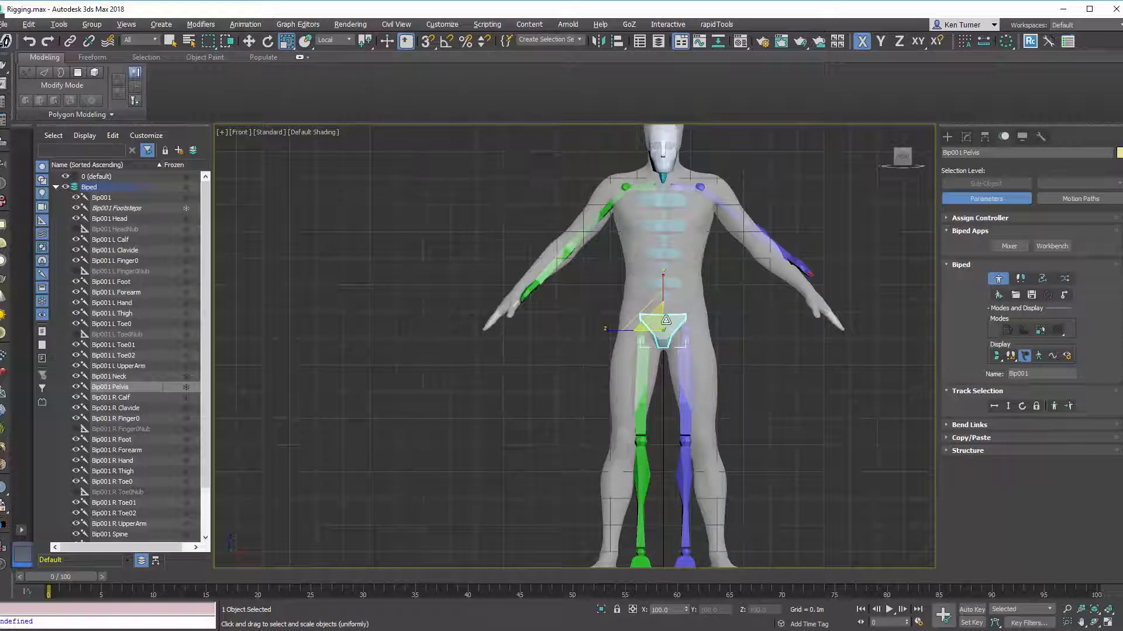
scroll(612, 336, "up", 3)
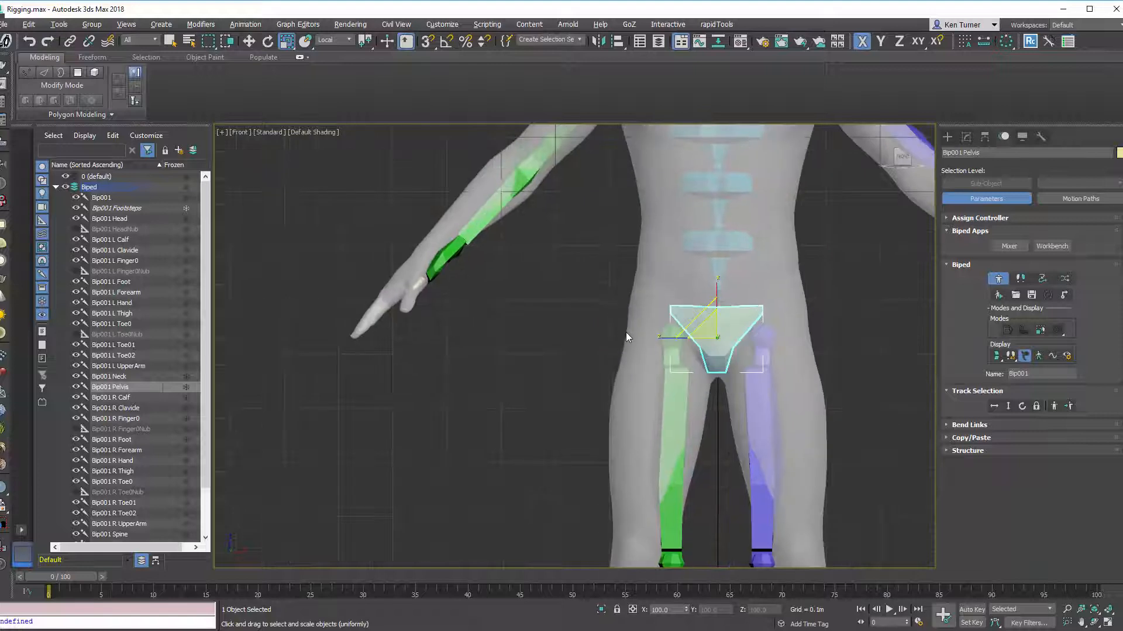
left_click_drag(670, 337, 654, 338)
middle_click_drag(658, 316, 661, 374, "ctrl+alt")
middle_click_drag(661, 375, 644, 324)
Step: Rotate the biped's right thigh outward to follow the mesh's leg, refining the angle from perspective and front views
left_click(649, 349)
left_click(621, 321)
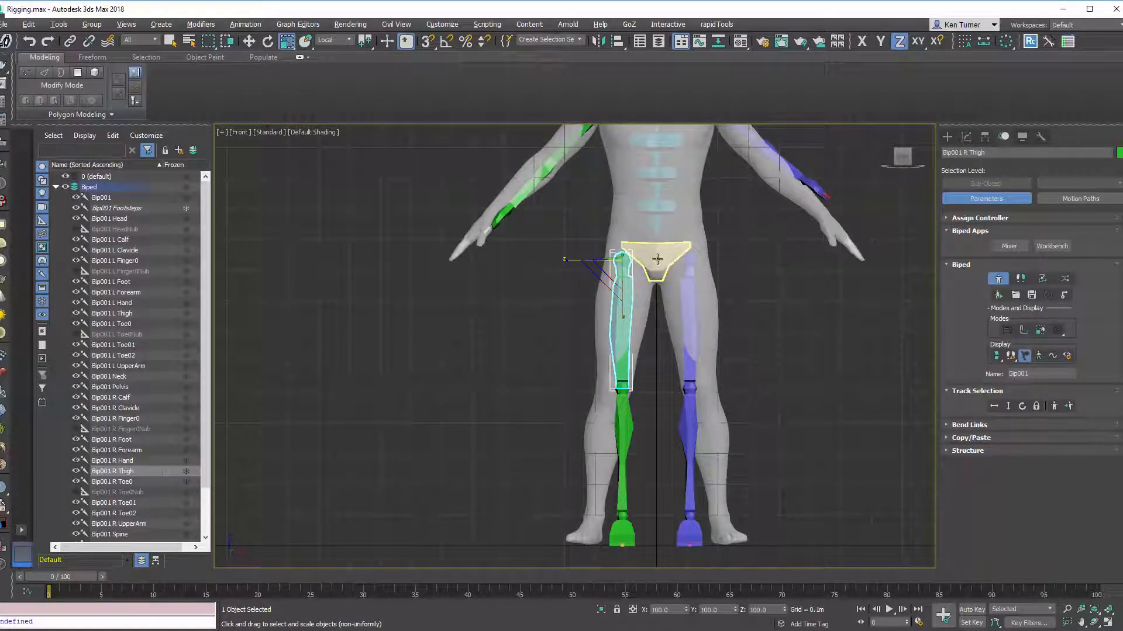
key("e")
left_click_drag(637, 300, 629, 304)
middle_click_drag(652, 365, 625, 333, "alt")
left_click_drag(610, 207, 611, 207)
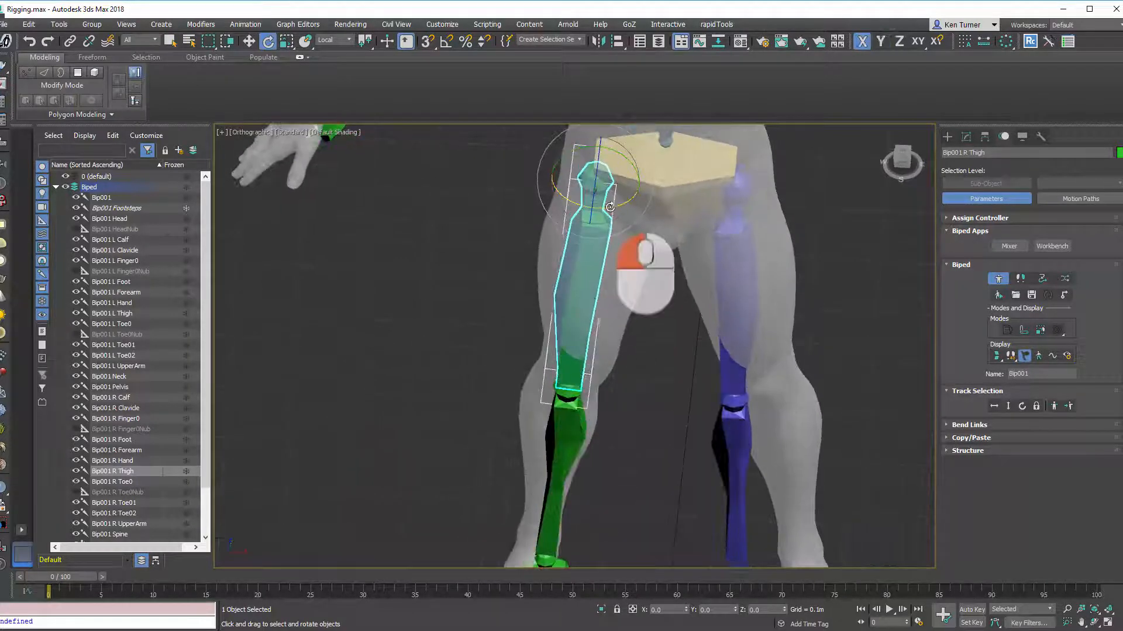
middle_click_drag(612, 276, 619, 253, "alt")
middle_click_drag(599, 279, 601, 269, "alt")
left_click(899, 160)
middle_click_drag(666, 258, 692, 285)
mouse_move(665, 202)
left_mouse_down()
mouse_move(651, 240)
mouse_move(642, 212)
mouse_move(664, 202)
left_mouse_up()
middle_click_drag(664, 202, 732, 268, "alt")
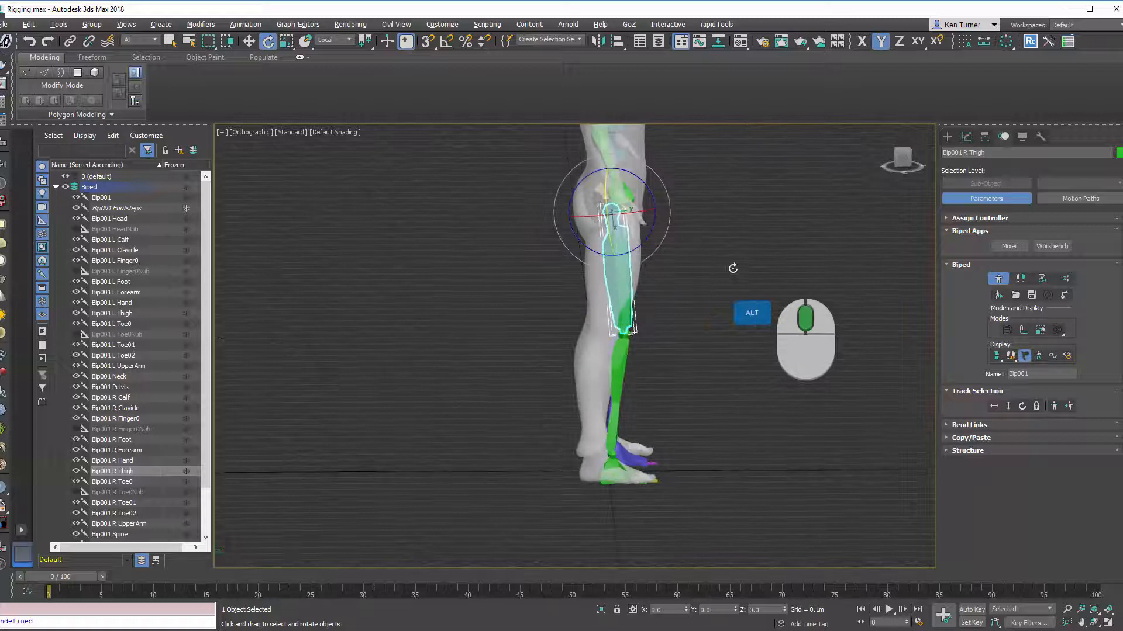
Step: Move the biped's right foot backward along Y in the Left view so the ankle sits inside the mesh's ankle
left_click(901, 159)
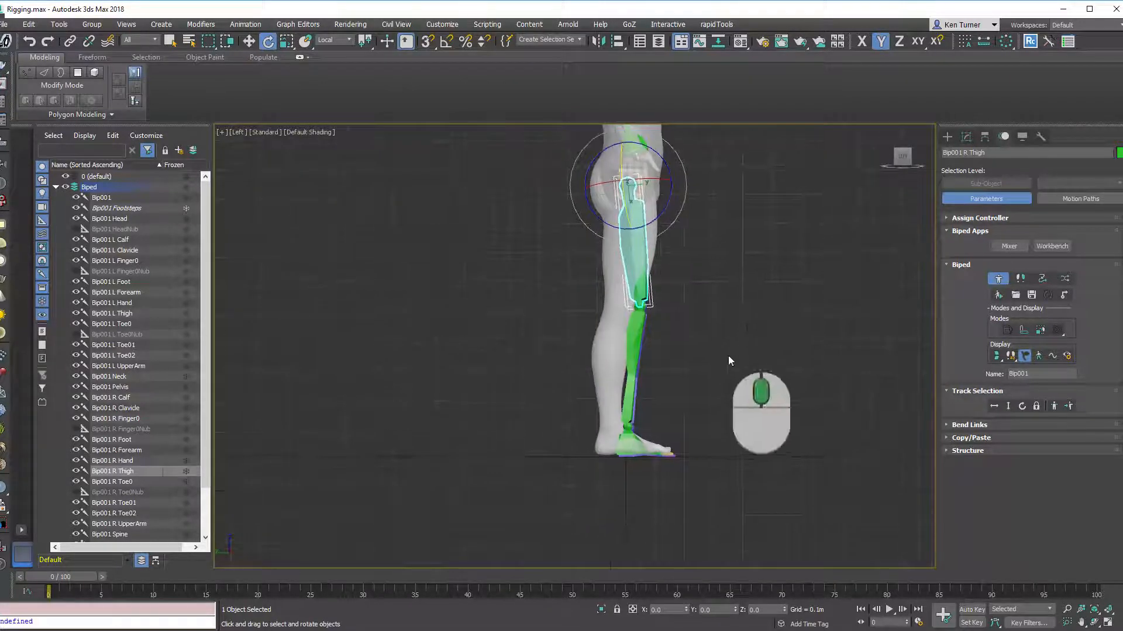
key("w")
left_click(641, 446)
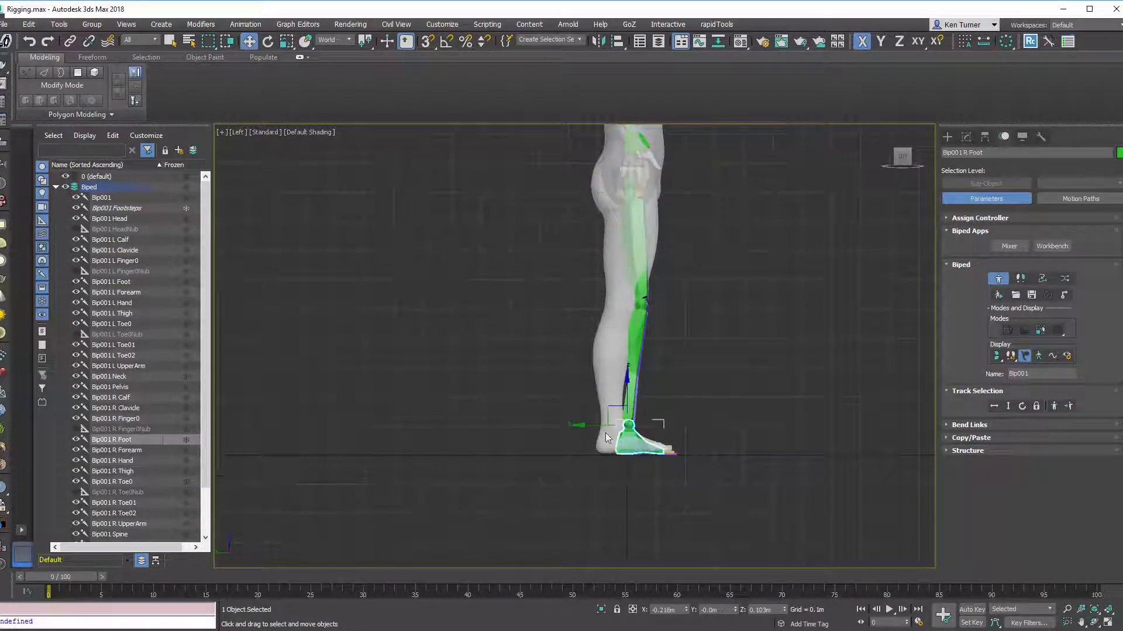
left_click_drag(600, 426, 581, 429)
middle_click_drag(581, 428, 540, 429, "alt")
Step: Shift the right foot slightly along X to centre the ankle inside the mesh's lower leg
scroll(630, 433, "up", 5)
middle_click_drag(650, 383, 652, 393, "alt")
scroll(649, 404, "up", 1)
left_click_drag(642, 411, 646, 412)
middle_click_drag(649, 409, 710, 355, "alt")
scroll(677, 357, "down", 4)
Step: Turn on Rubber Band mode and move the right thigh backward along Y in the Left view to fit the knee to the mesh
left_click(898, 167)
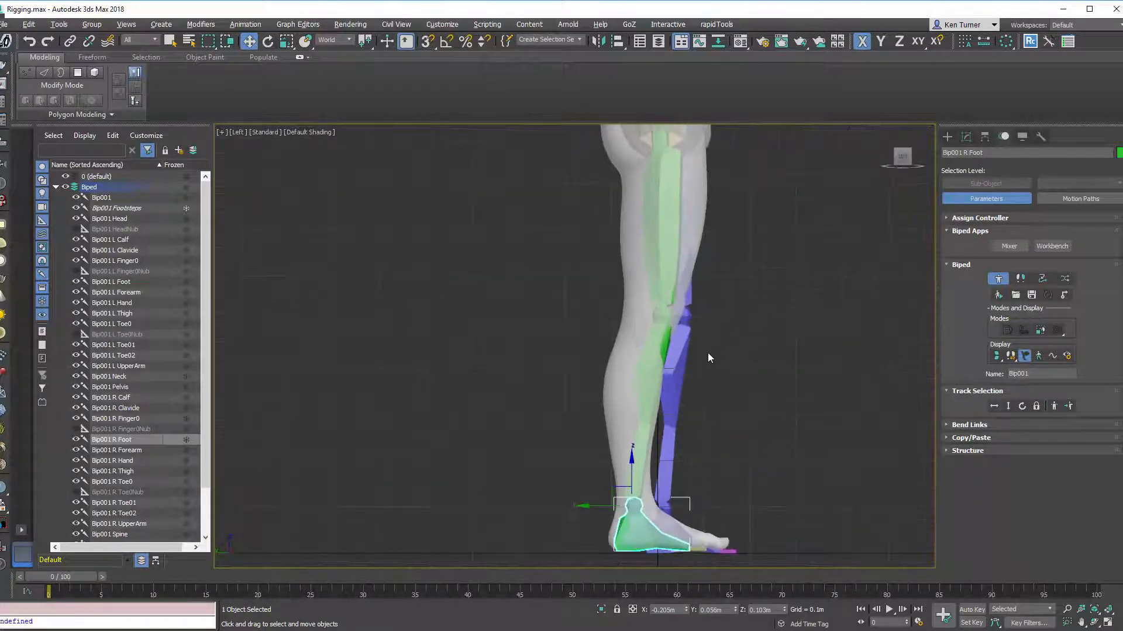
left_click(665, 315)
left_click(1023, 332)
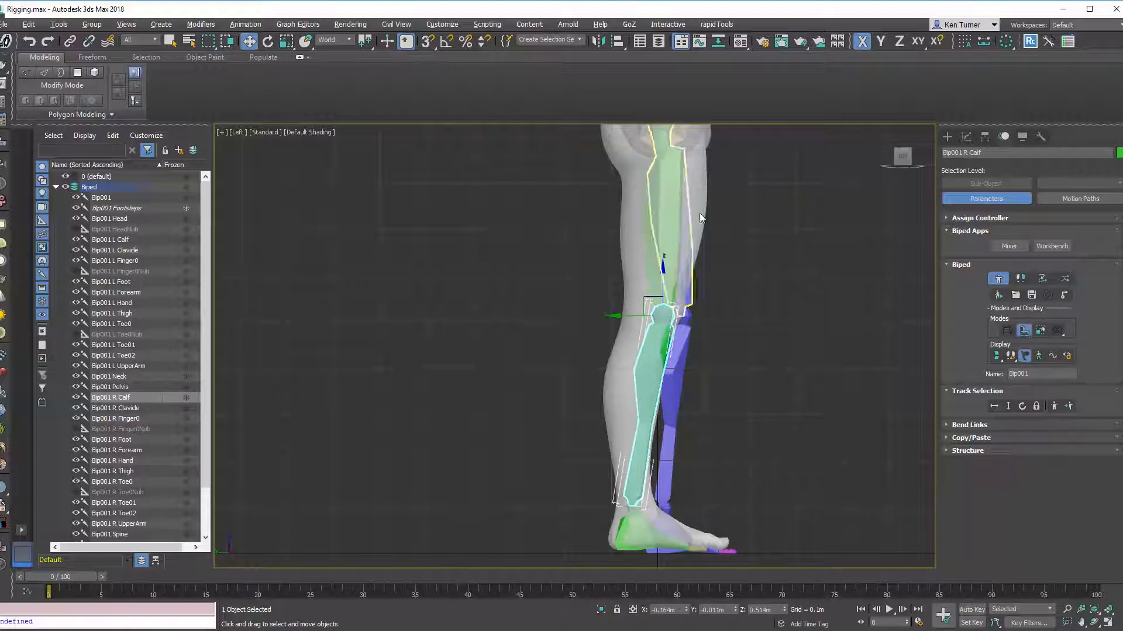
middle_click_drag(689, 147, 686, 229)
left_click(667, 251)
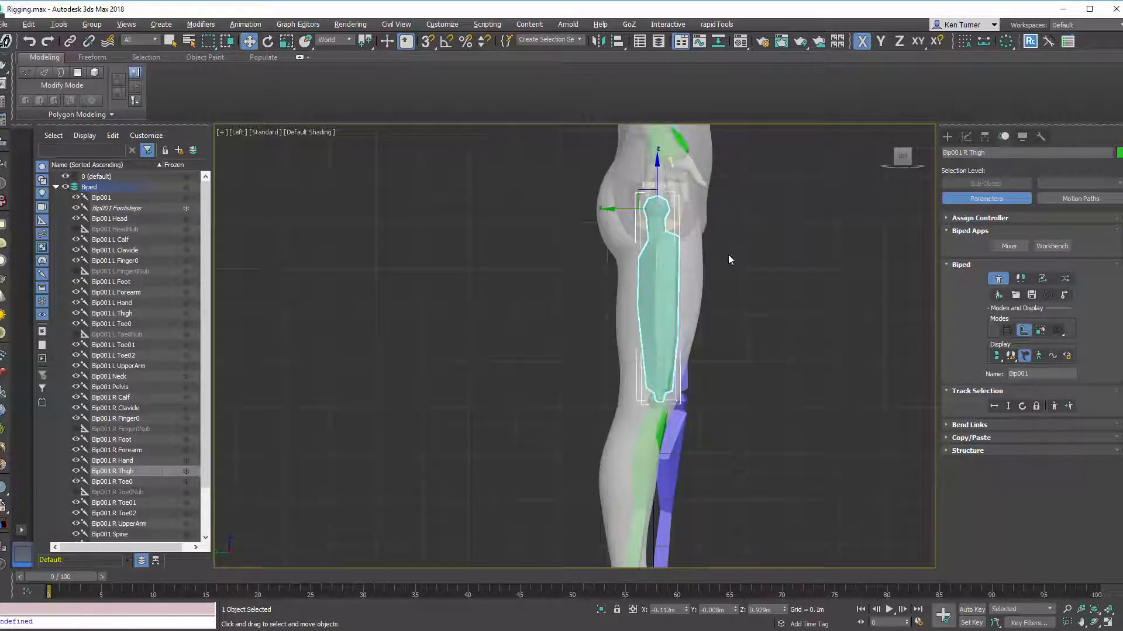
mouse_move(660, 333)
middle_mouse_down()
mouse_move(672, 284)
mouse_move(673, 326)
middle_mouse_up()
left_click_drag(638, 204, 627, 207)
middle_click_drag(738, 290, 753, 325, "alt")
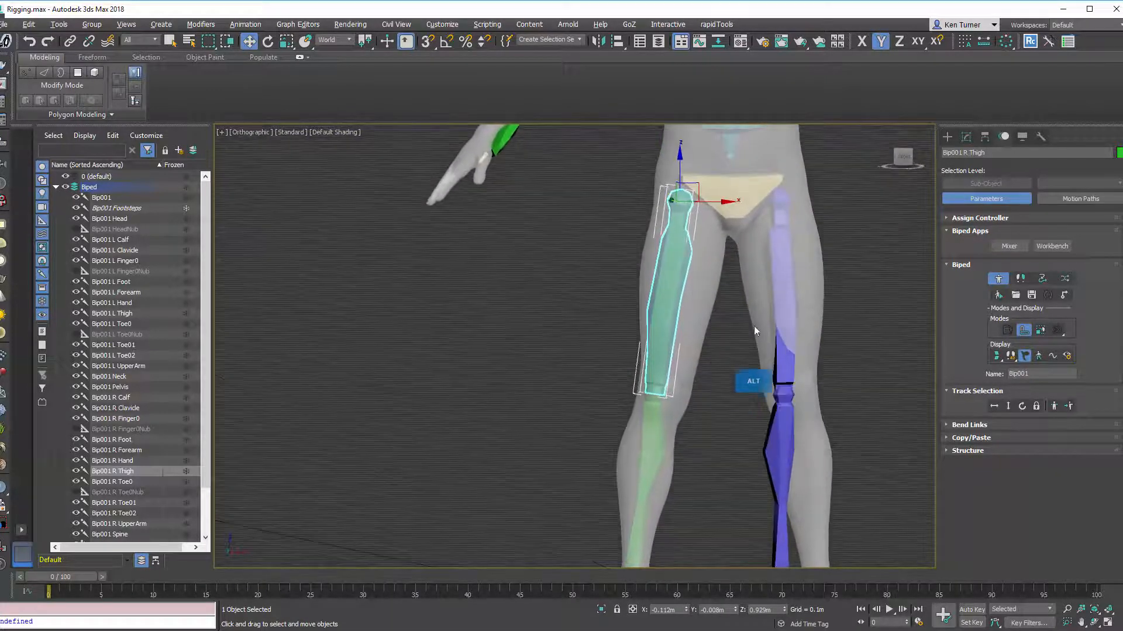
Step: Adjust the right thigh along X in the Front view to centre the knee in the mesh, and turn Rubber Band mode off
left_click(903, 158)
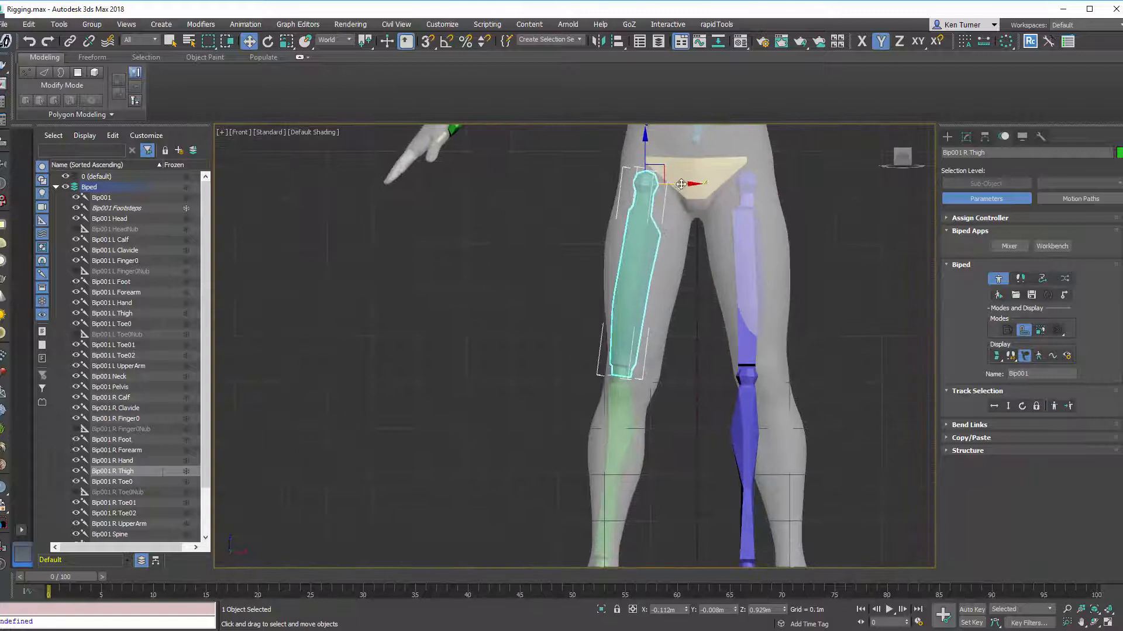
left_click_drag(678, 185, 679, 186)
middle_click_drag(677, 243, 676, 304, "alt")
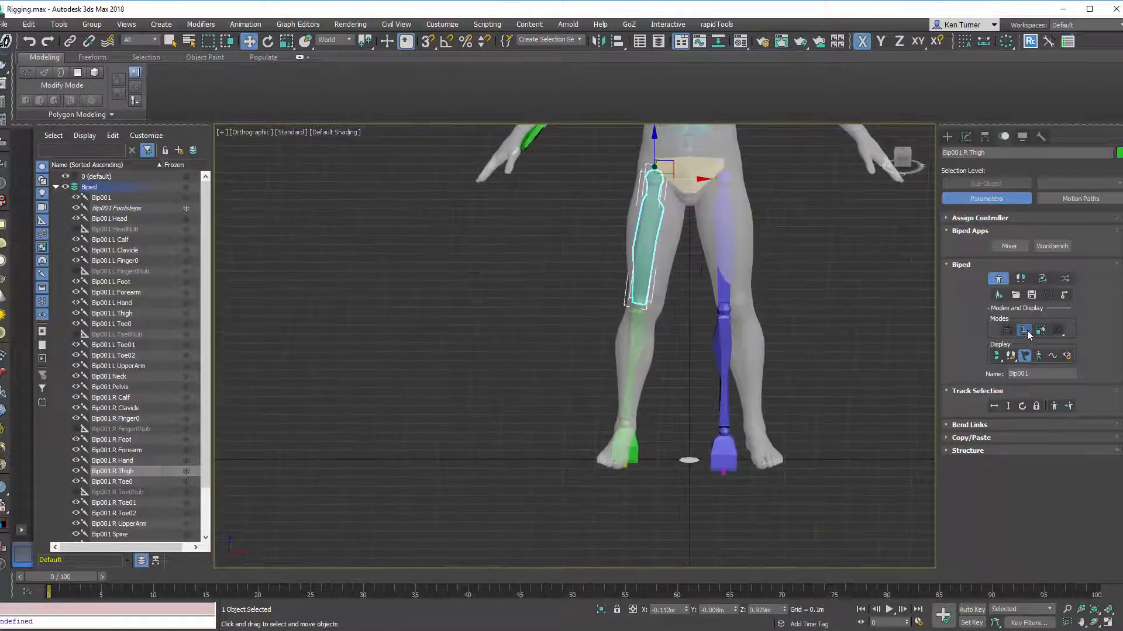
left_click(666, 455)
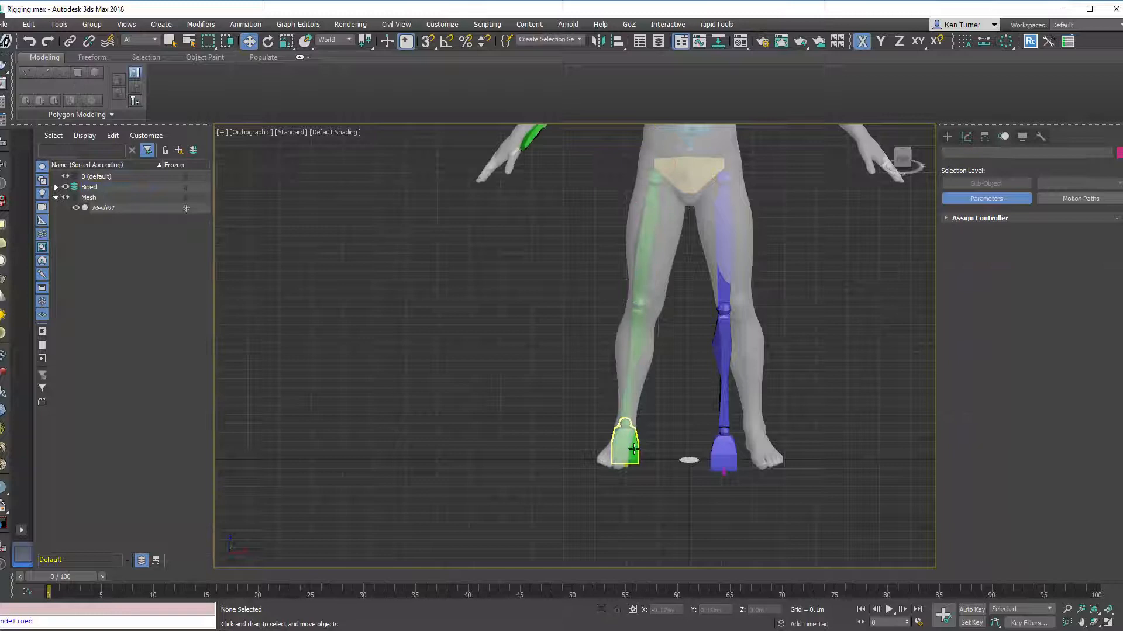
Step: Rotate the biped's right foot outward so it points the same way as the mesh's foot
left_click(634, 451)
middle_click_drag(647, 431, 657, 408, "alt")
key("e")
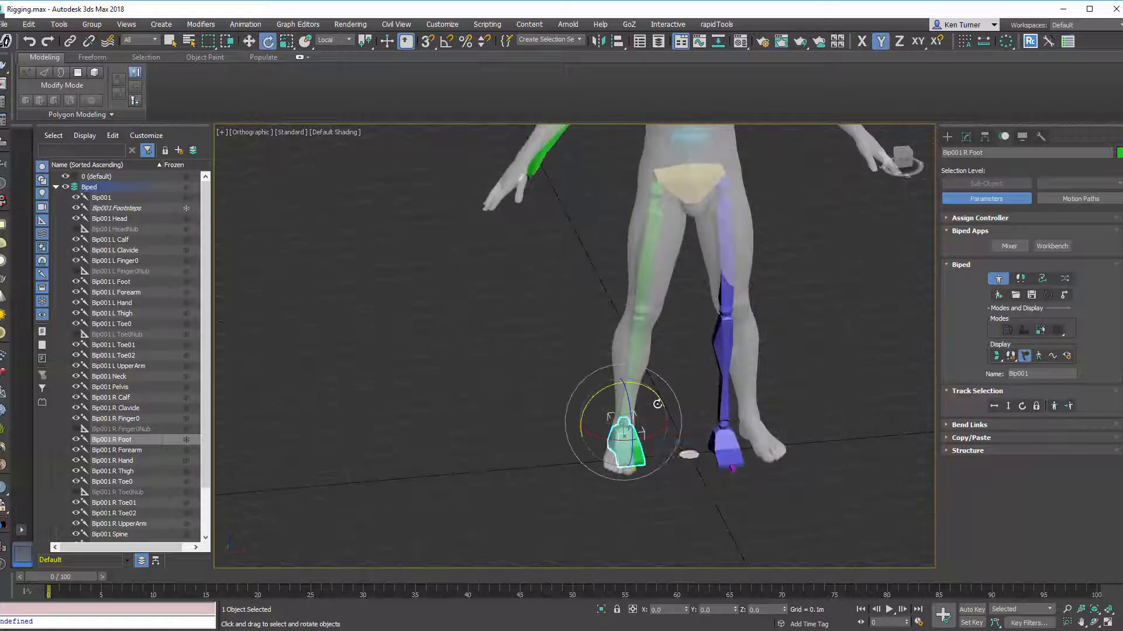
key("z")
left_click_drag(611, 392, 595, 393)
scroll(614, 354, "down", 6)
middle_click_drag(620, 377, 664, 466, "alt")
scroll(671, 363, "up", 2)
middle_click_drag(681, 304, 671, 336, "alt")
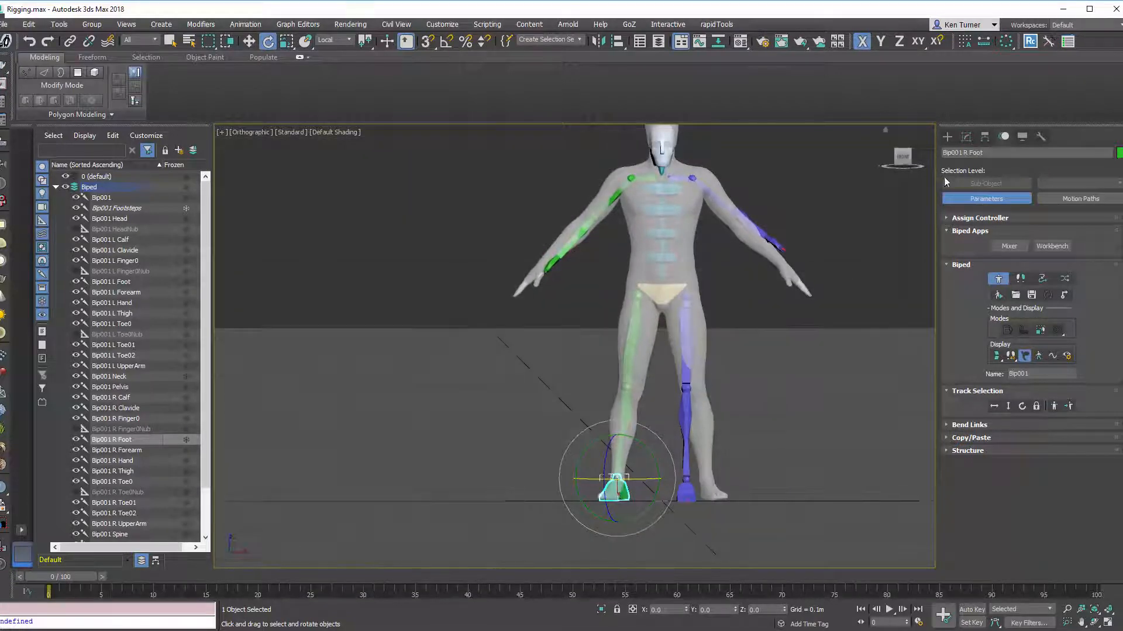
Step: Copy the posture of the whole right leg, from thigh to toes, into a new copy collection
left_click(903, 156)
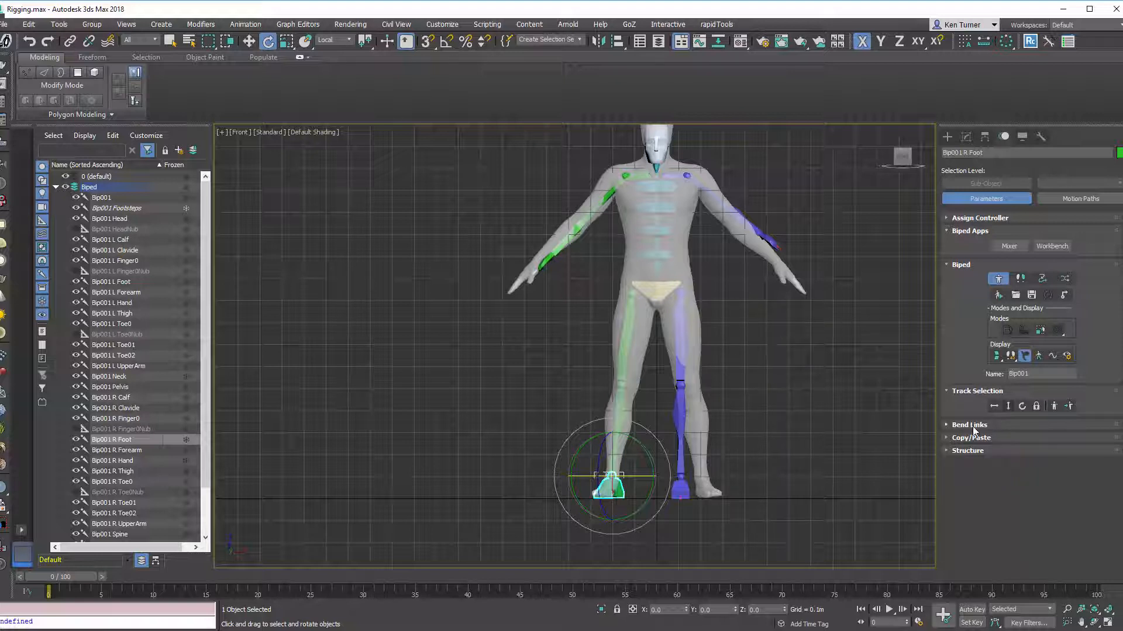
left_click(959, 438)
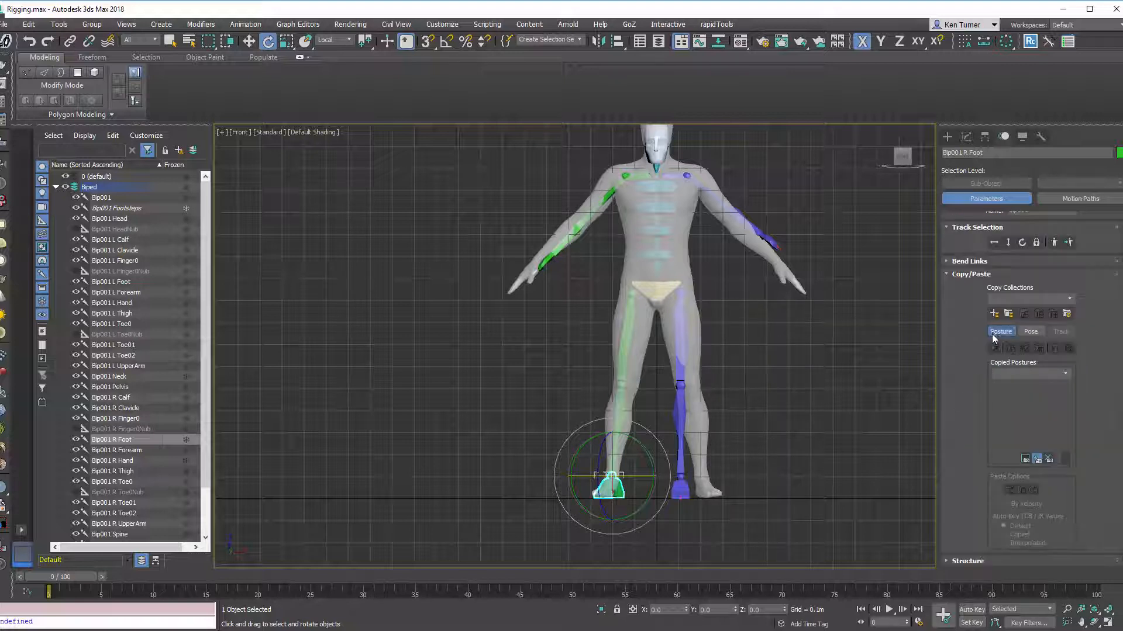
left_click(708, 329)
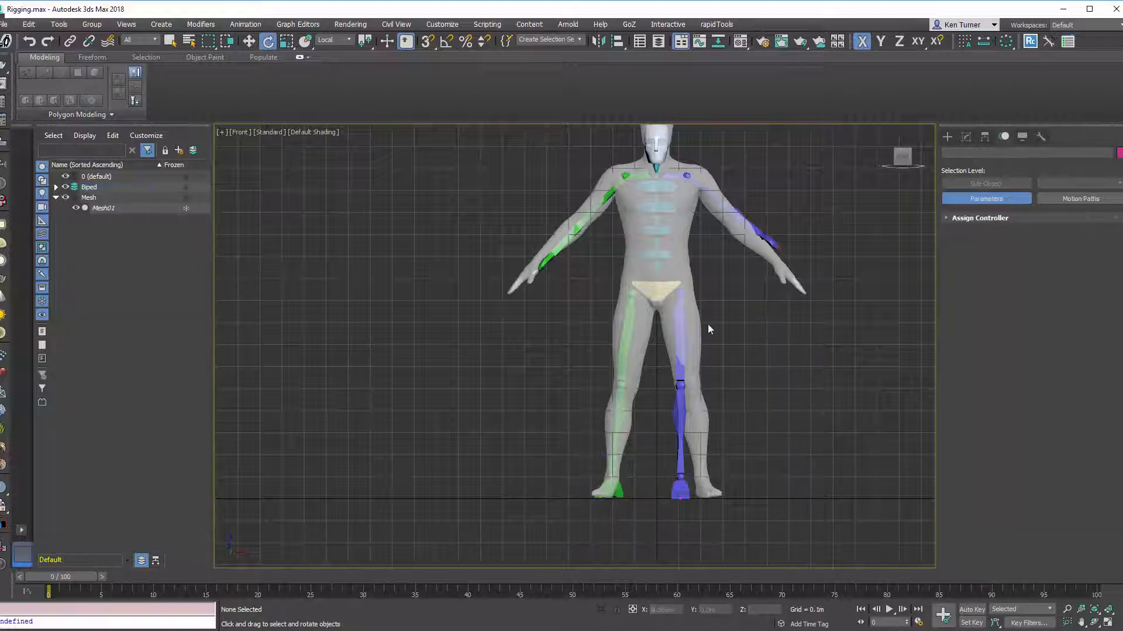
double_click(624, 332)
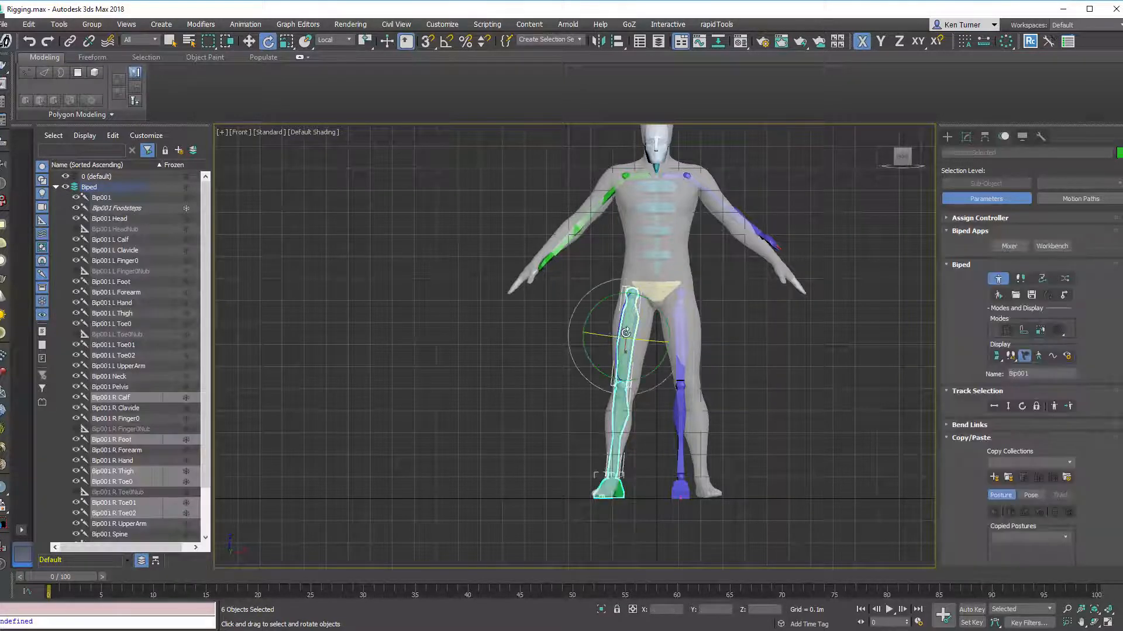
middle_click_drag(668, 310, 730, 309, "alt")
scroll(760, 295, "up", 6)
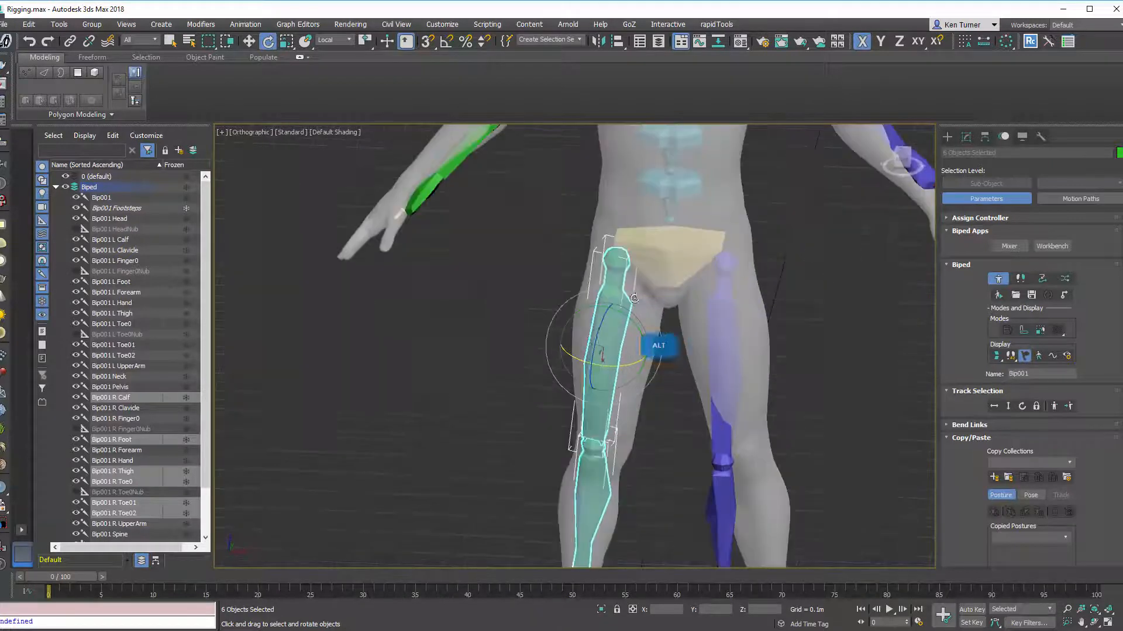
scroll(760, 289, "down", 8)
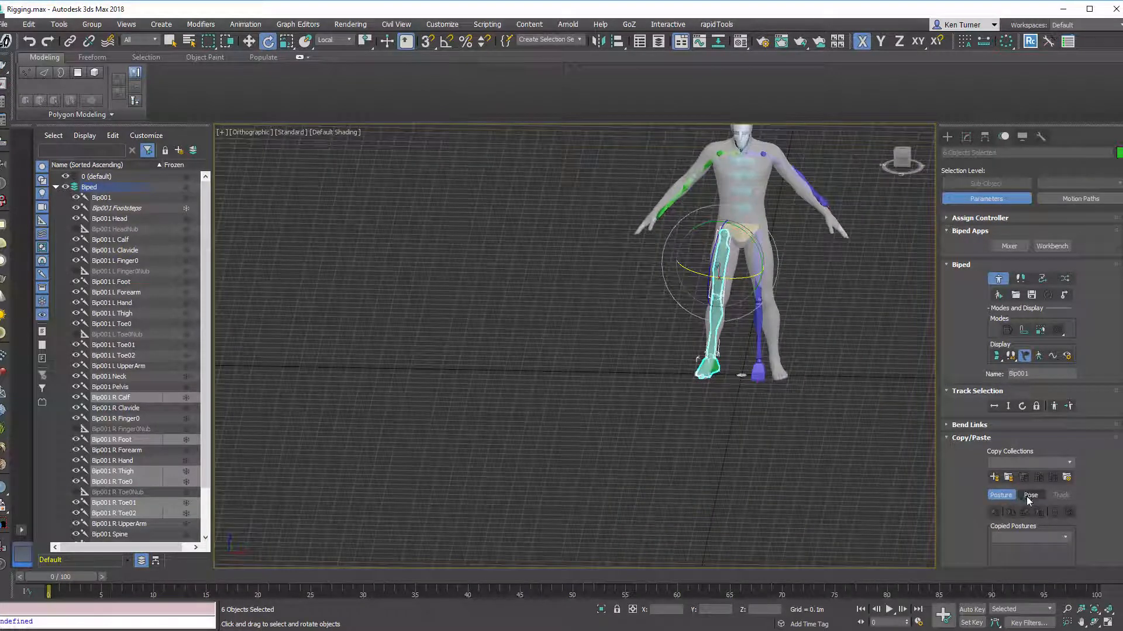
left_click(994, 316)
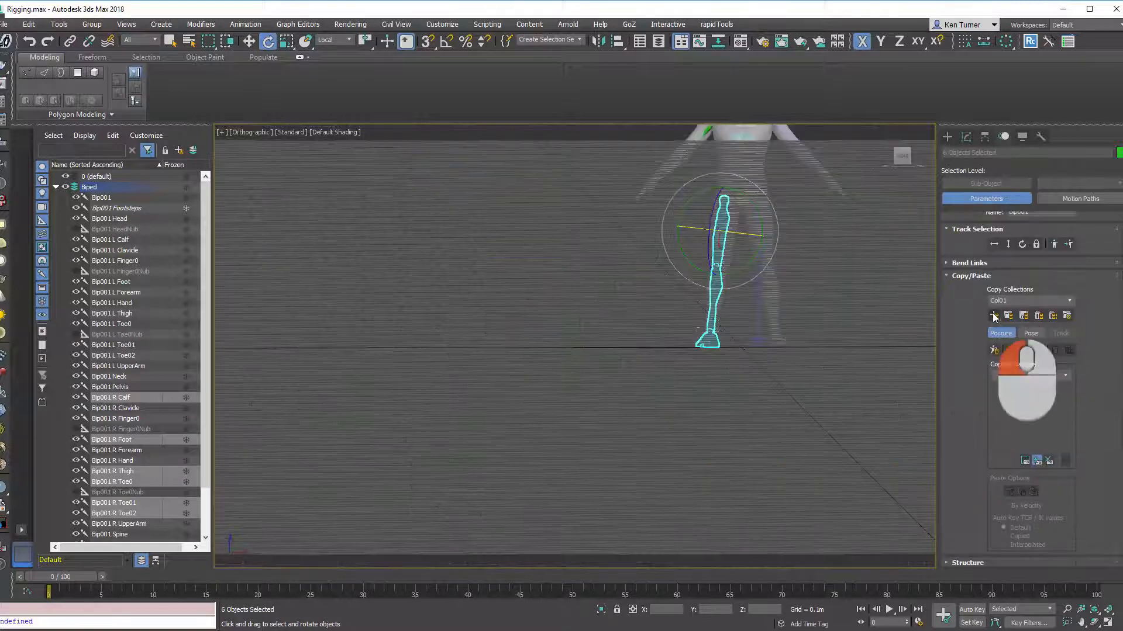
left_click(994, 351)
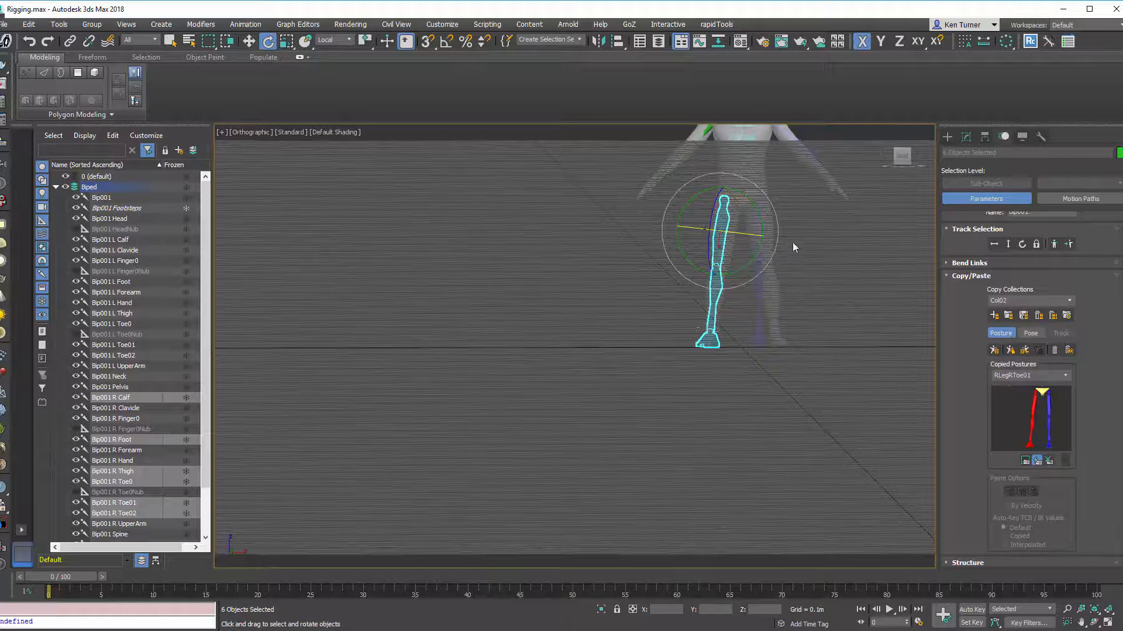
Step: Paste the copied right leg posture opposite so the left leg mirrors it
middle_click_drag(793, 244, 783, 247, "alt")
left_click(903, 155)
middle_click_drag(797, 294, 737, 305)
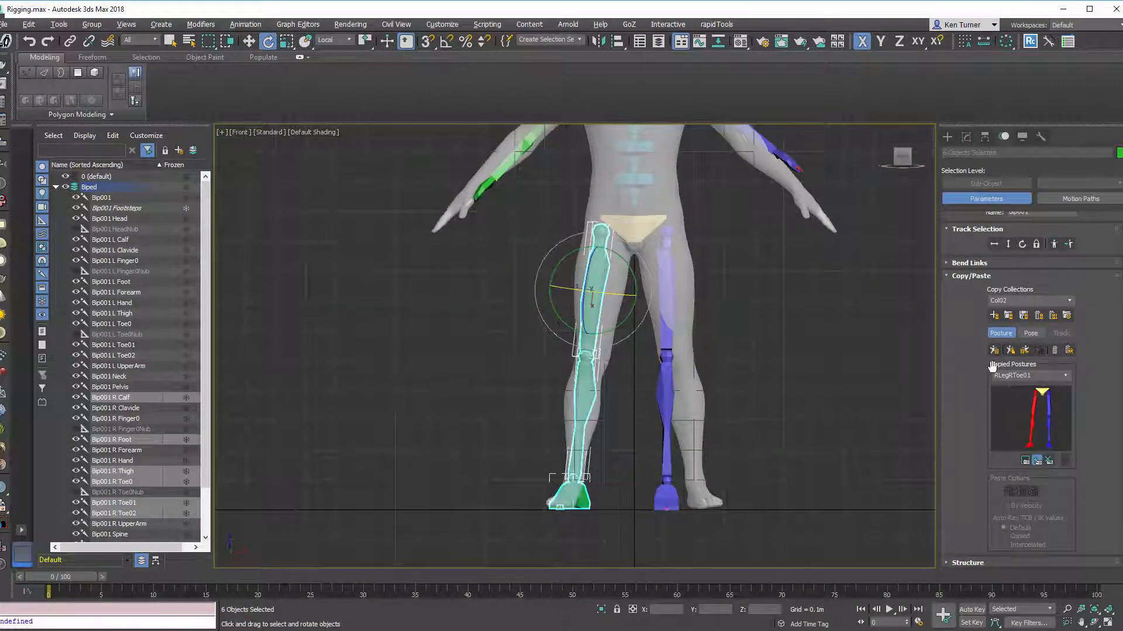
left_click(1024, 352)
Step: Examine both legs from several angles for their fit, and check the shoulder and spine alignment inside the mesh
middle_click_drag(742, 345, 697, 389, "alt")
middle_click_drag(732, 325, 751, 351, "alt")
middle_click_drag(754, 307, 765, 416)
middle_click_drag(718, 355, 731, 316, "ctrl+alt")
middle_click_drag(742, 309, 732, 351)
left_click(898, 160)
middle_click_drag(816, 194, 762, 212, "alt")
left_click(903, 159)
middle_click_drag(762, 317, 762, 275, "ctrl+alt")
middle_click_drag(803, 279, 765, 272)
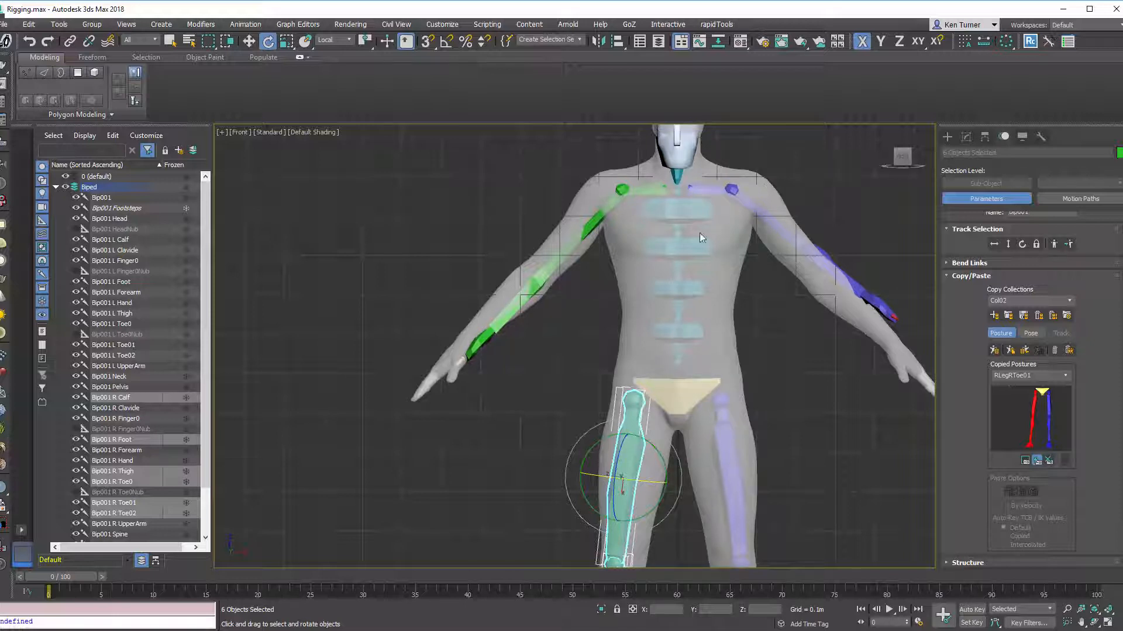
scroll(636, 193, "up", 3)
middle_click_drag(602, 181, 666, 193, "alt")
left_click(902, 158)
scroll(760, 246, "down", 3)
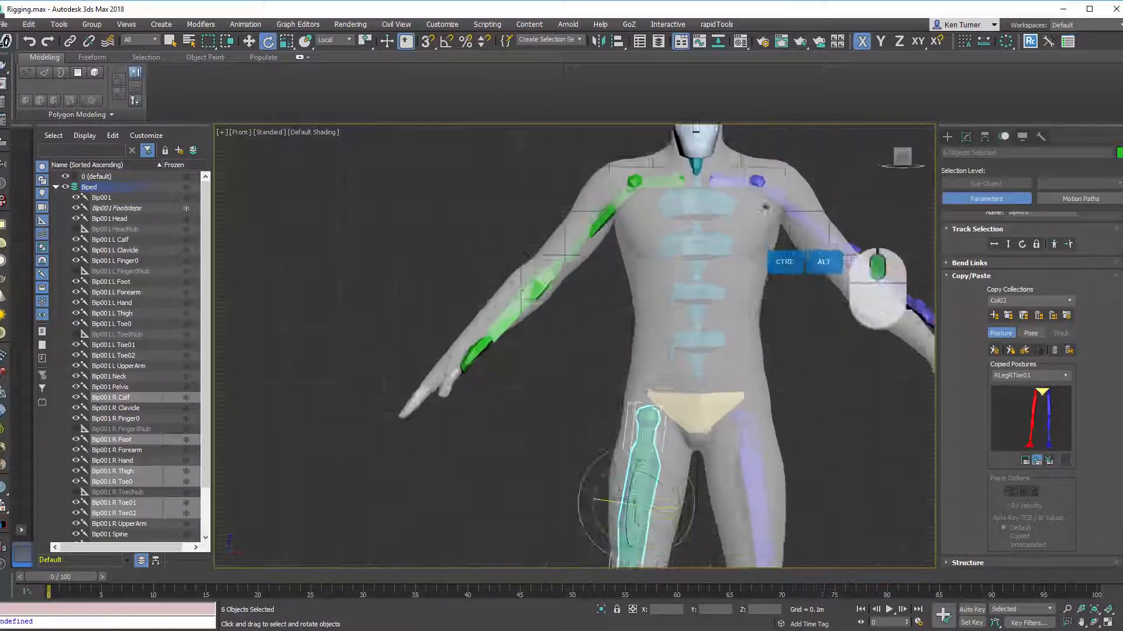
Step: Scale all four biped spine links together along local X to about 107 percent, raising the shoulders inside the mesh
middle_click_drag(755, 289, 746, 249, "ctrl+alt")
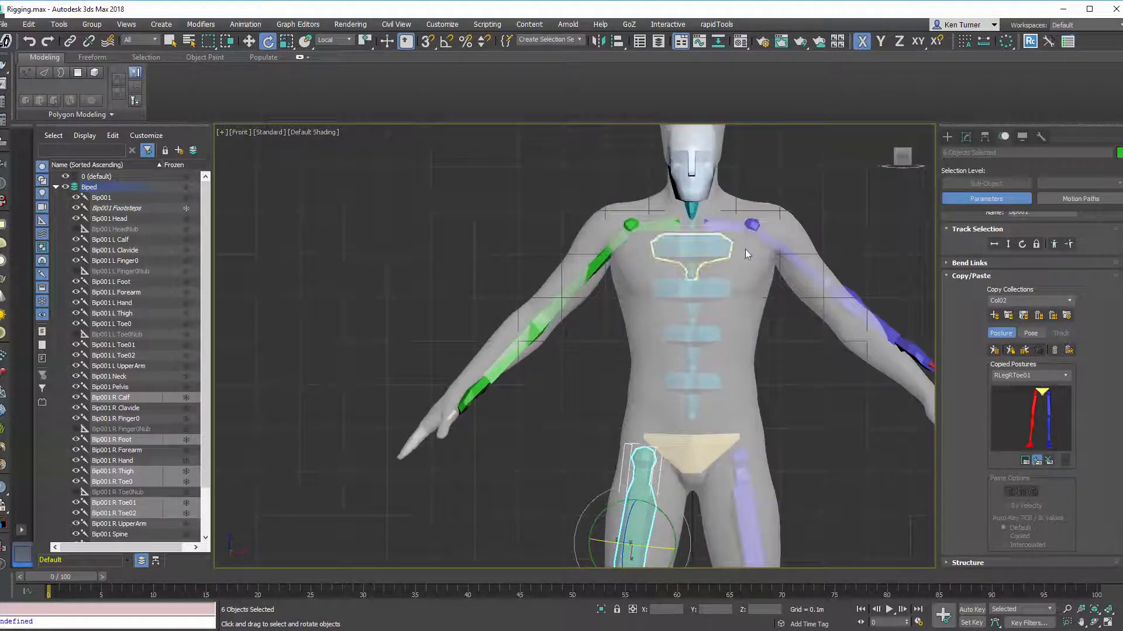
left_click(746, 275)
left_click(704, 250)
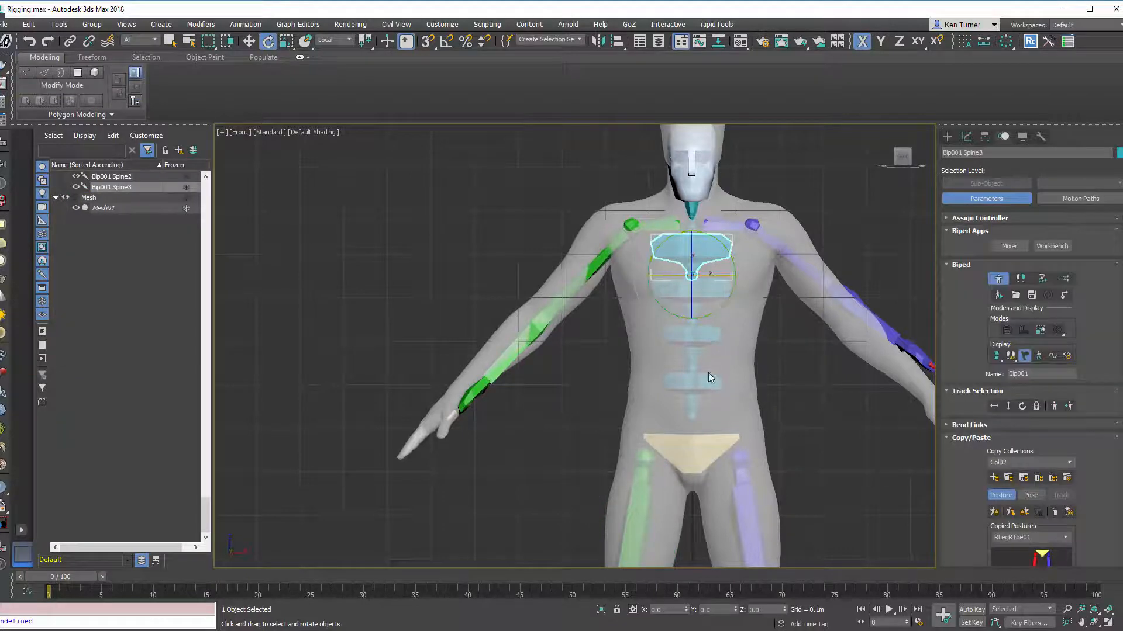
left_click(706, 381, "ctrl")
left_click(706, 336, "ctrl")
left_click(707, 292, "ctrl")
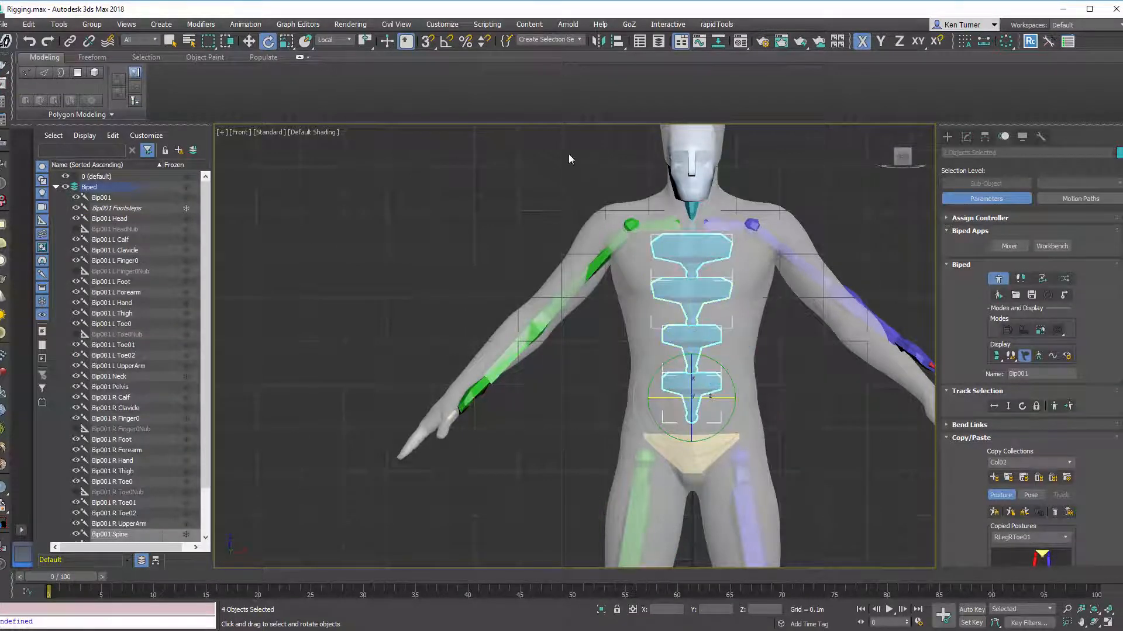
left_click(284, 42)
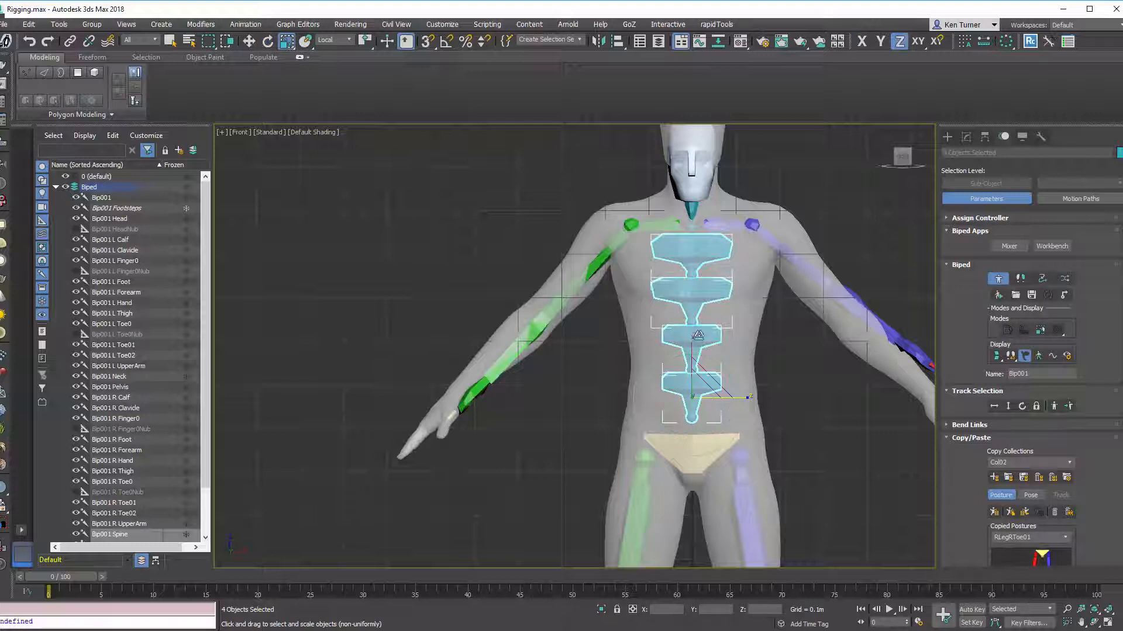
left_click_drag(694, 346, 691, 343)
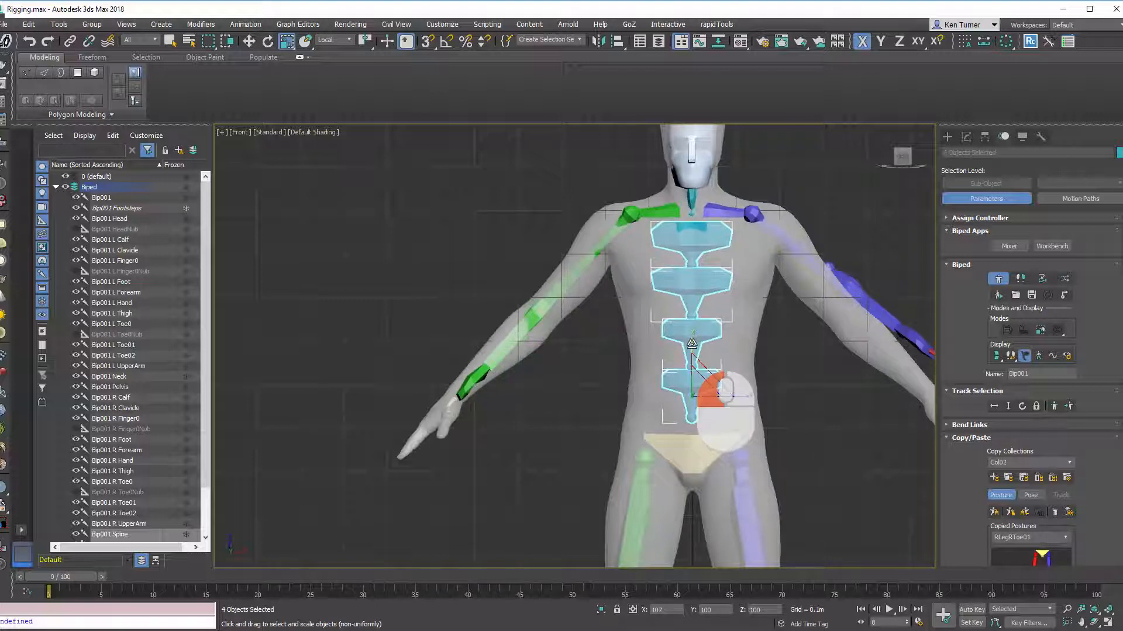
mouse_move(692, 344)
middle_mouse_down("alt")
mouse_move(655, 339)
mouse_move(699, 333)
middle_mouse_up("alt")
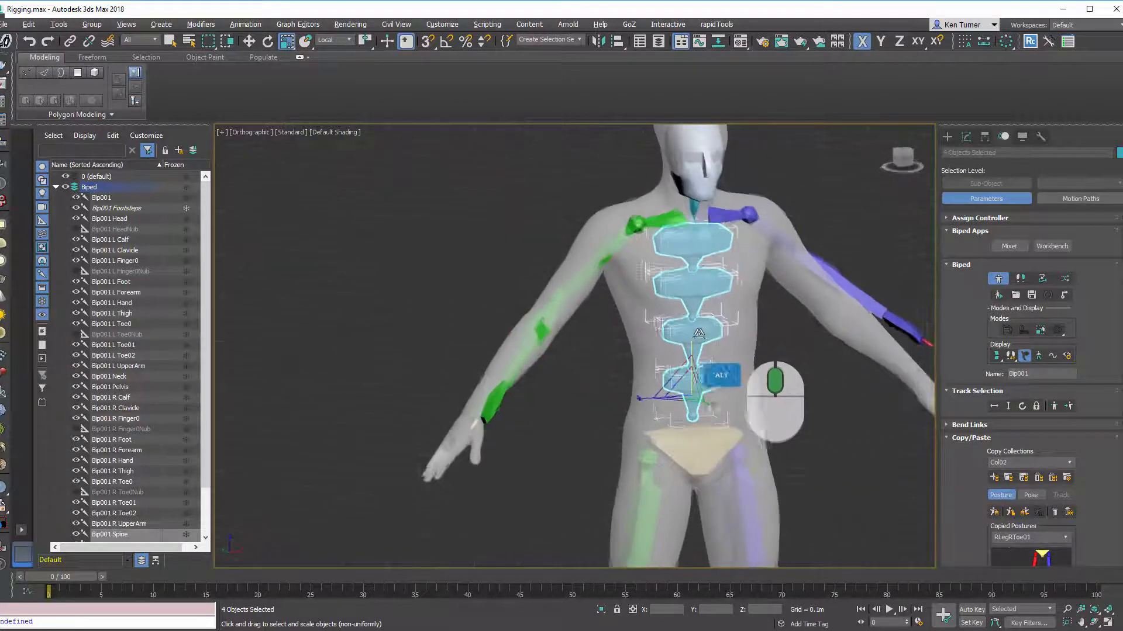
left_click(905, 159)
middle_click_drag(693, 237, 579, 283, "ctrl+alt")
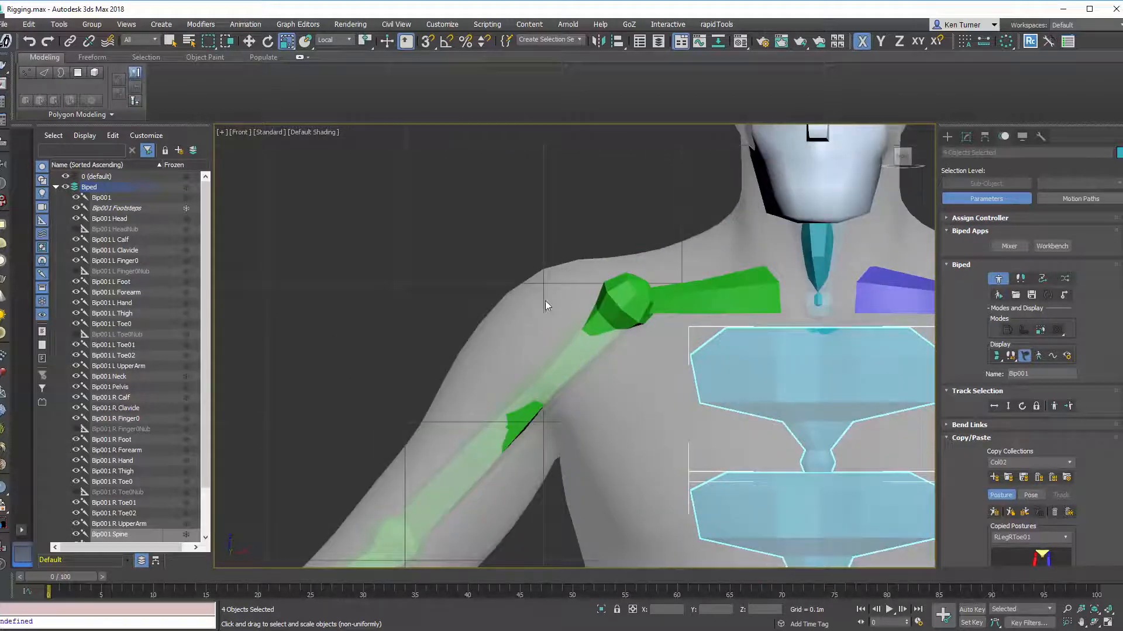
Step: Examine how the clavicles and shoulders sit inside the mesh from the front and at an angle
middle_click_drag(563, 319, 575, 257, "ctrl+alt")
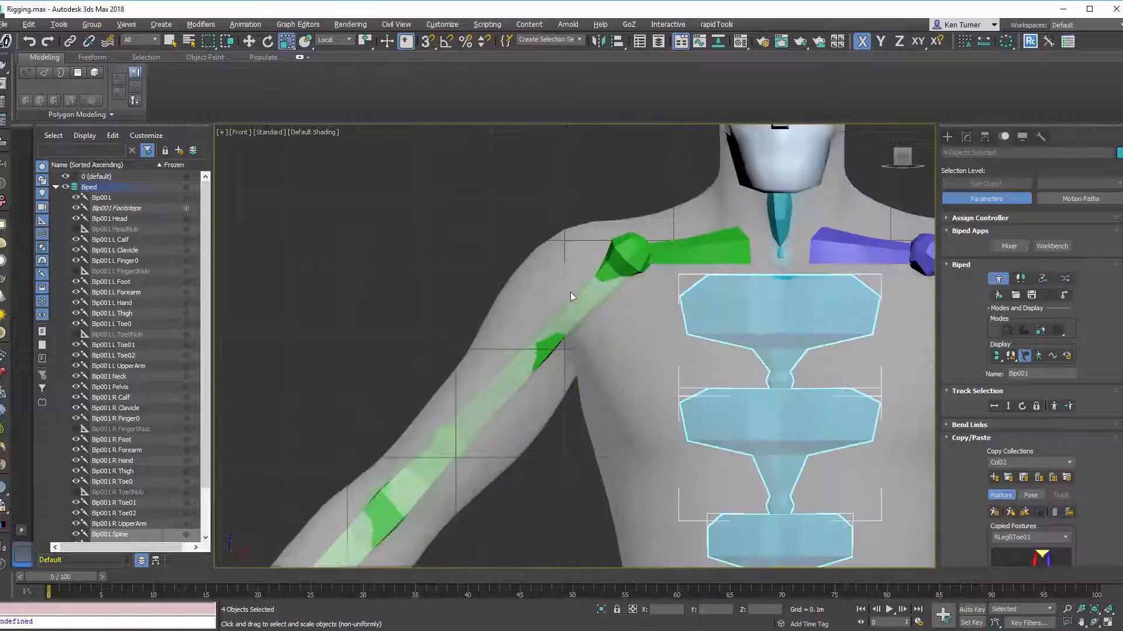
middle_click_drag(564, 304, 560, 360, "ctrl+alt")
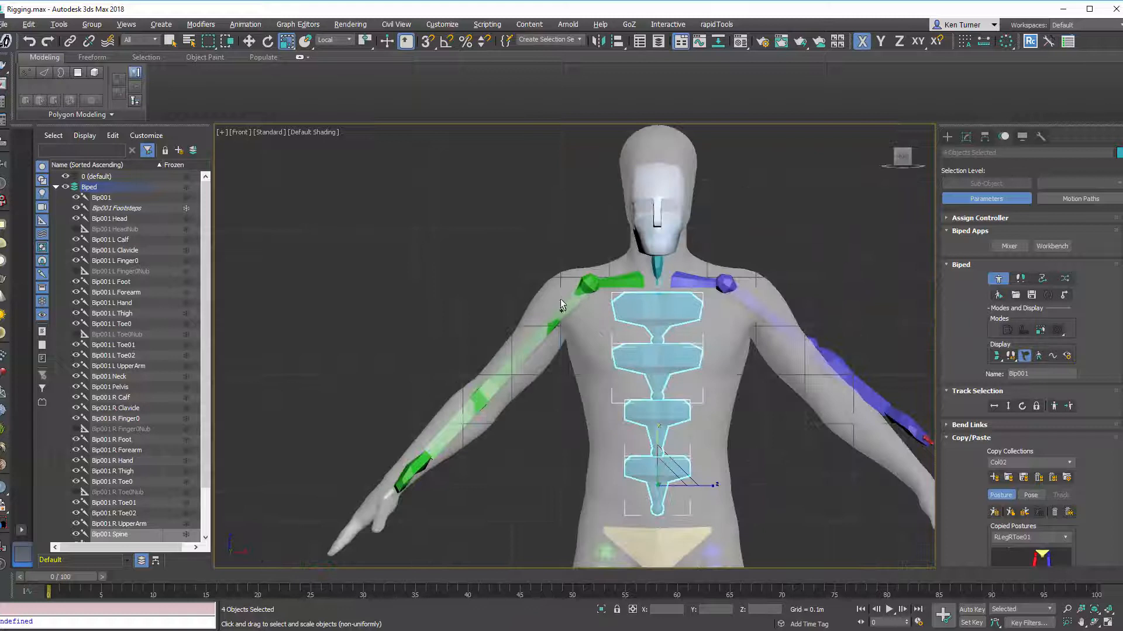
scroll(559, 300, "up", 2)
middle_click_drag(560, 297, 561, 342, "ctrl+alt")
scroll(562, 293, "up", 3)
middle_click_drag(562, 293, 635, 368, "ctrl+alt")
middle_click_drag(724, 342, 671, 313, "alt")
left_click(905, 155)
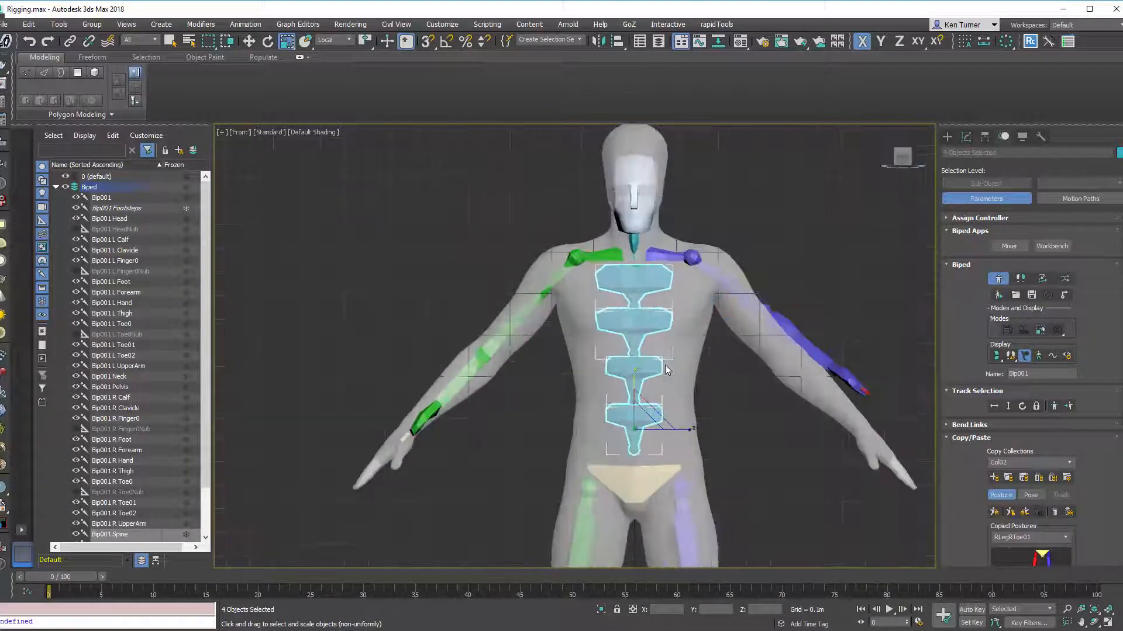
Step: Reselect all four spine links and fine-tune their length so the clavicles line up with the mesh's shoulders
left_click_drag(637, 376, 632, 380)
left_click(696, 383)
mouse_move(684, 385)
middle_mouse_down("alt")
mouse_move(706, 389)
mouse_move(689, 383)
middle_mouse_up("alt")
left_click(639, 318)
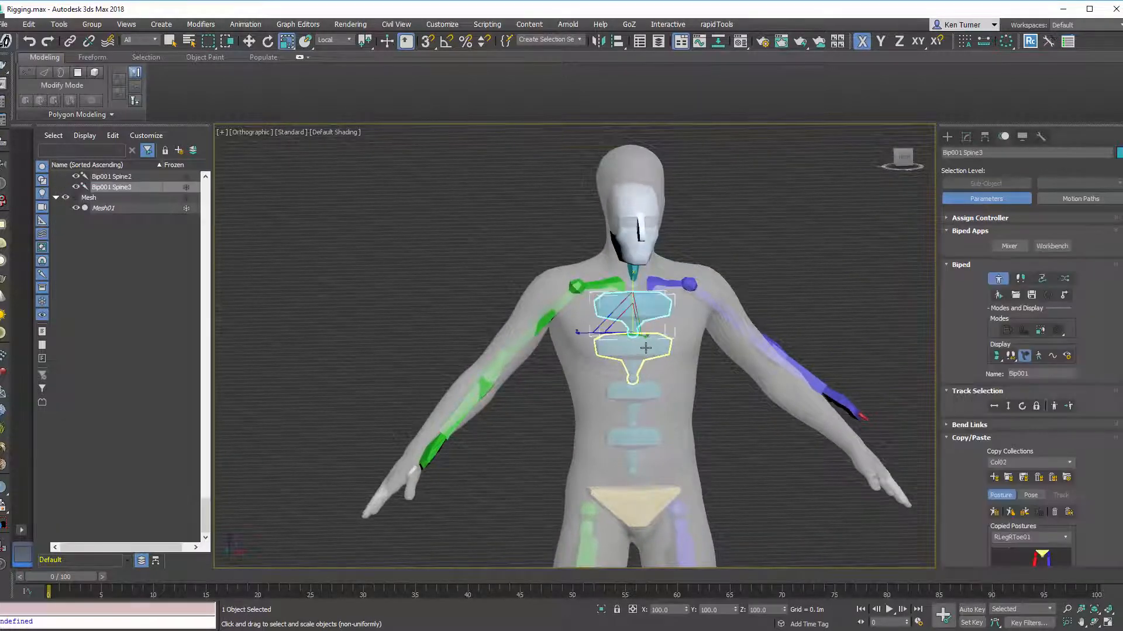
left_click(646, 351)
left_click(642, 387, "ctrl")
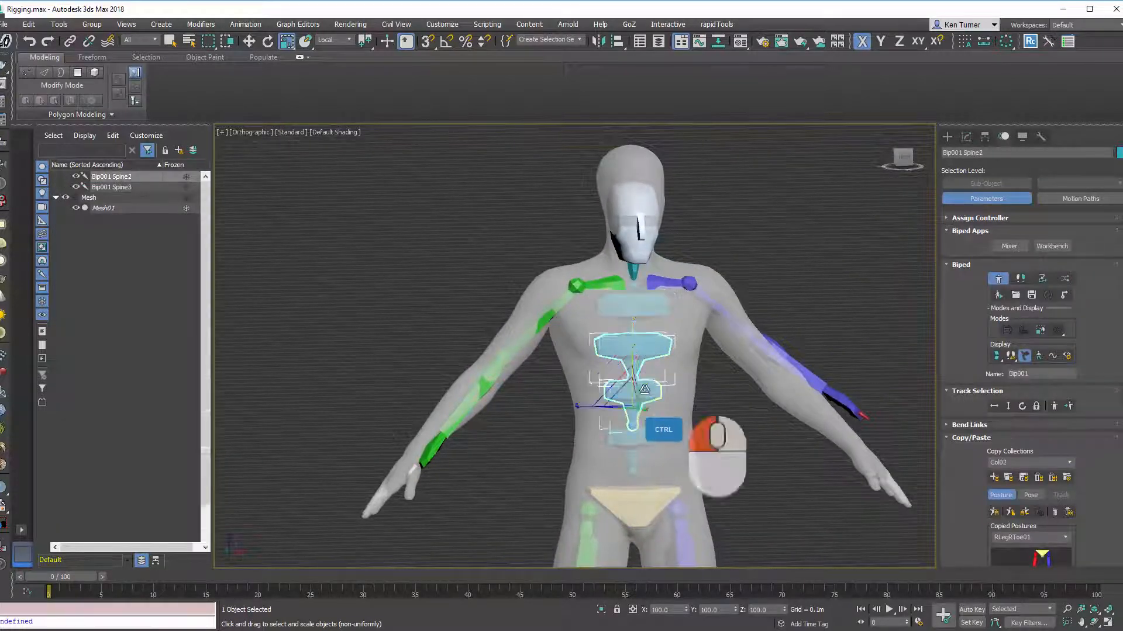
left_click(636, 437, "ctrl")
left_click(644, 314, "ctrl")
mouse_move(632, 401)
left_mouse_down()
mouse_move(632, 389)
mouse_move(635, 400)
left_mouse_up()
middle_click_drag(635, 400, 653, 343, "alt")
left_click(900, 158)
middle_click_drag(707, 278, 744, 243)
middle_click_drag(649, 281, 640, 251, "ctrl+alt")
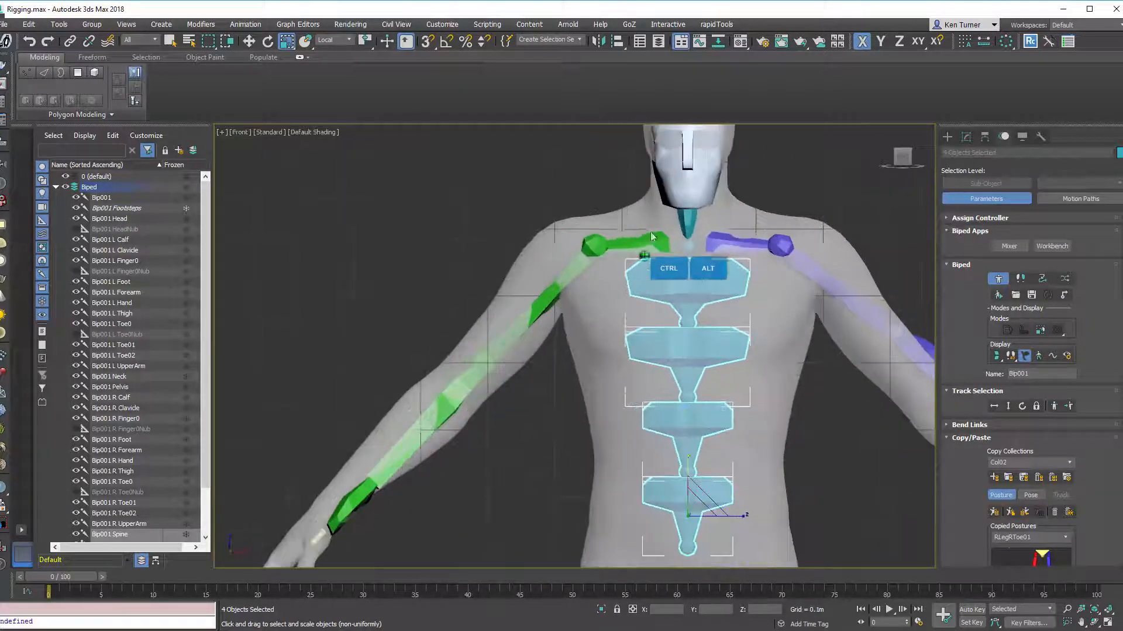
Step: Try scaling the whole right arm chain, from clavicle to finger, along local X, and undo it
left_click(594, 246)
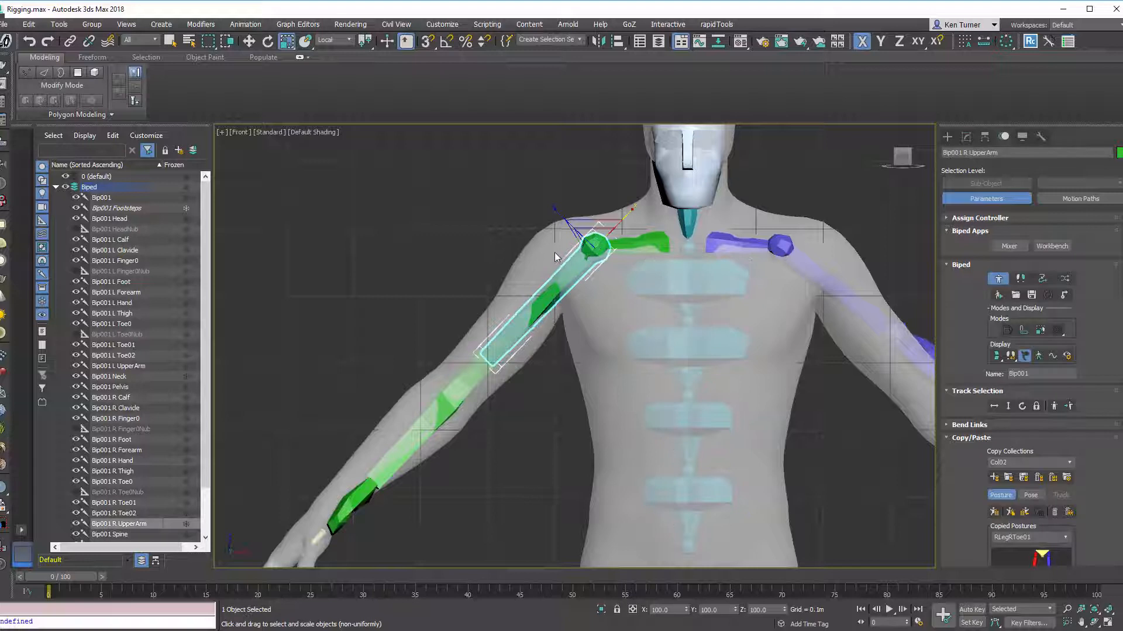
scroll(599, 242, "down", 3)
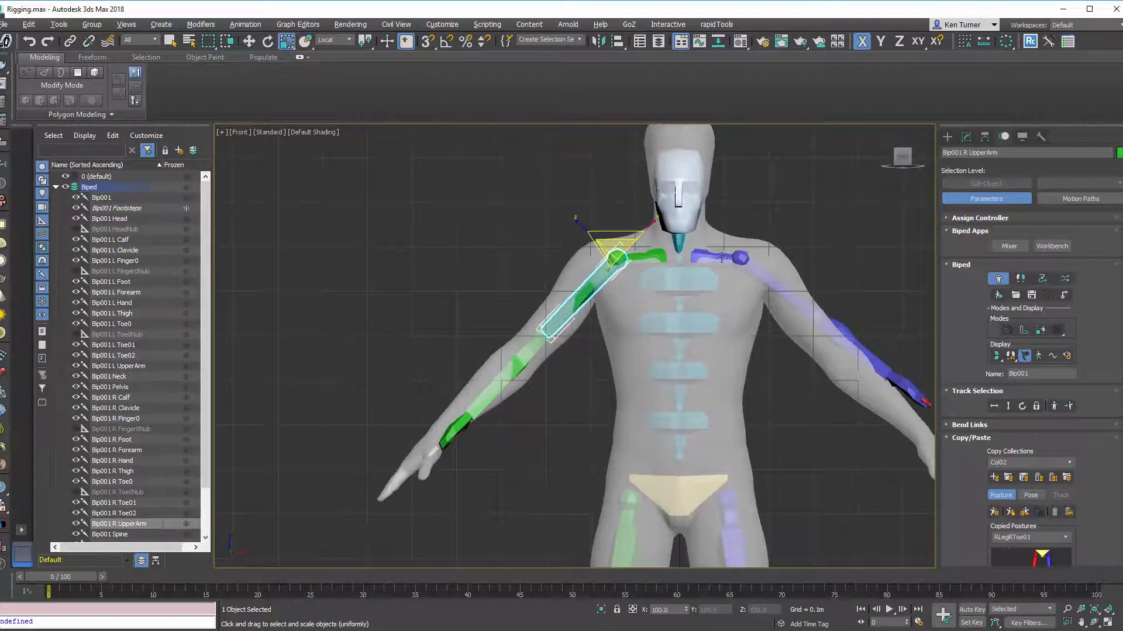
double_click(660, 257)
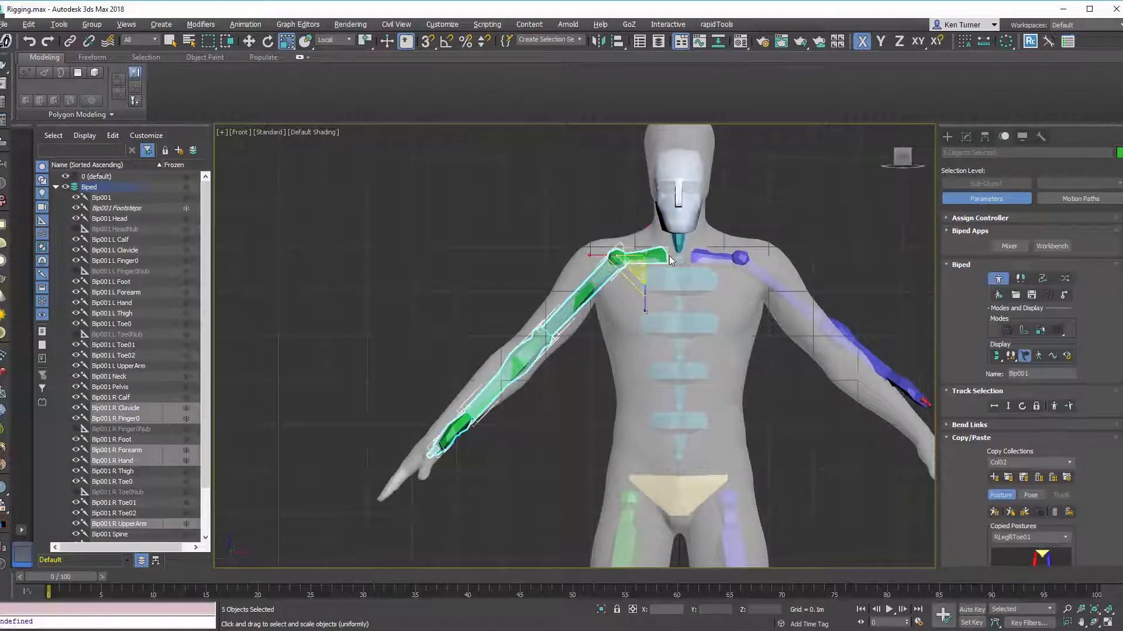
left_click(595, 255)
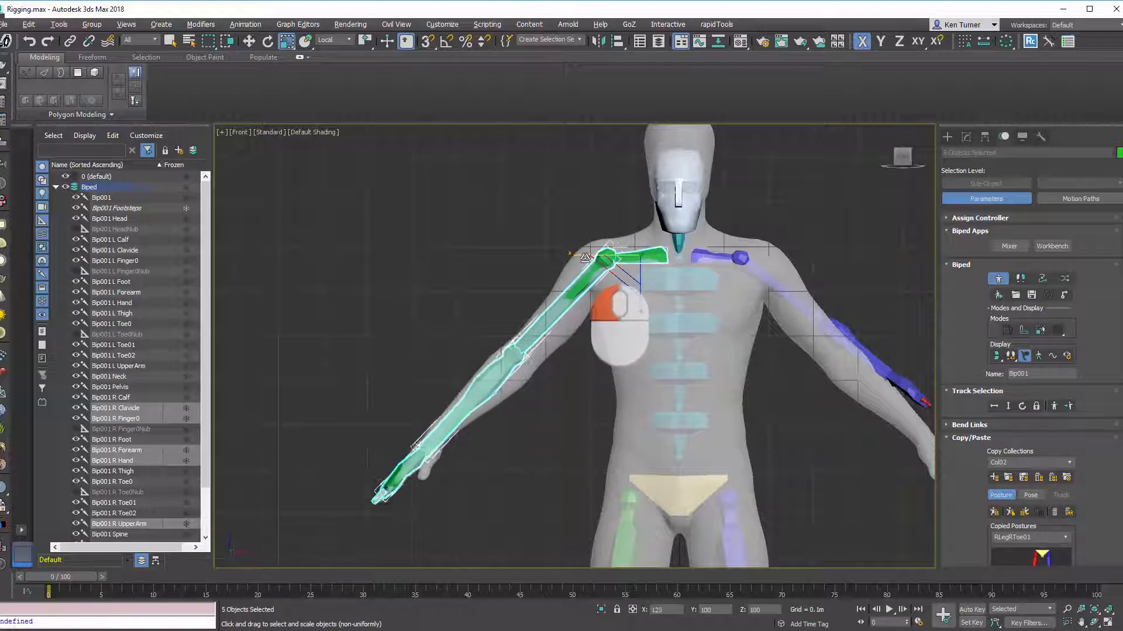
left_click_drag(577, 259, 473, 256)
key("ctrl+z")
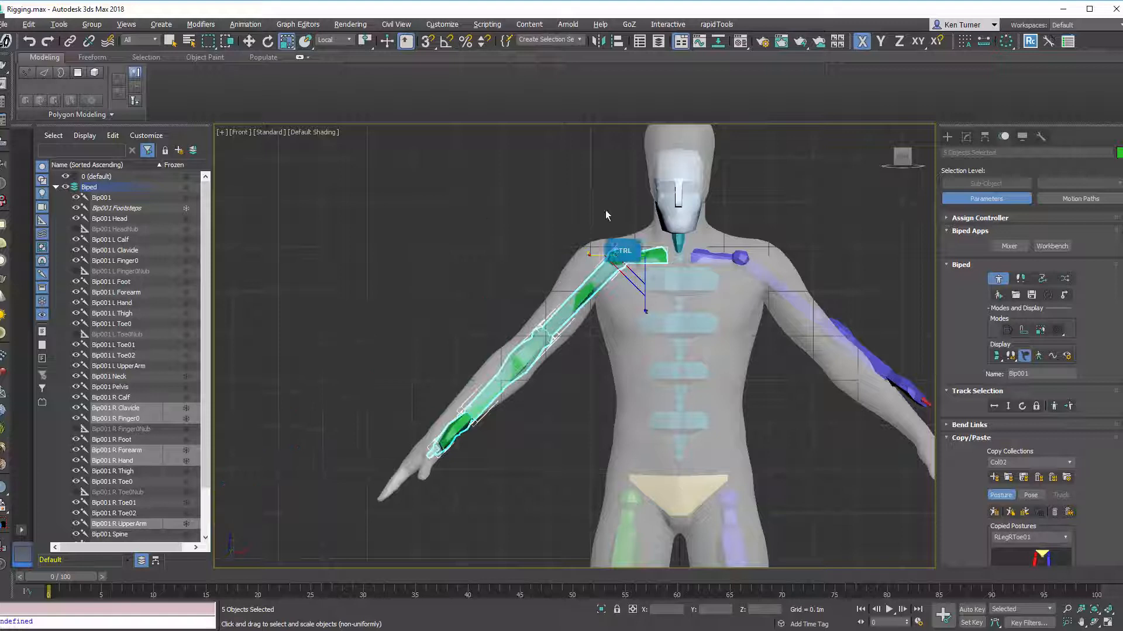
left_click(642, 236)
Step: Lengthen only the right clavicle out to the shoulder joint and shift it along world Y inside the shoulder
left_click(643, 255)
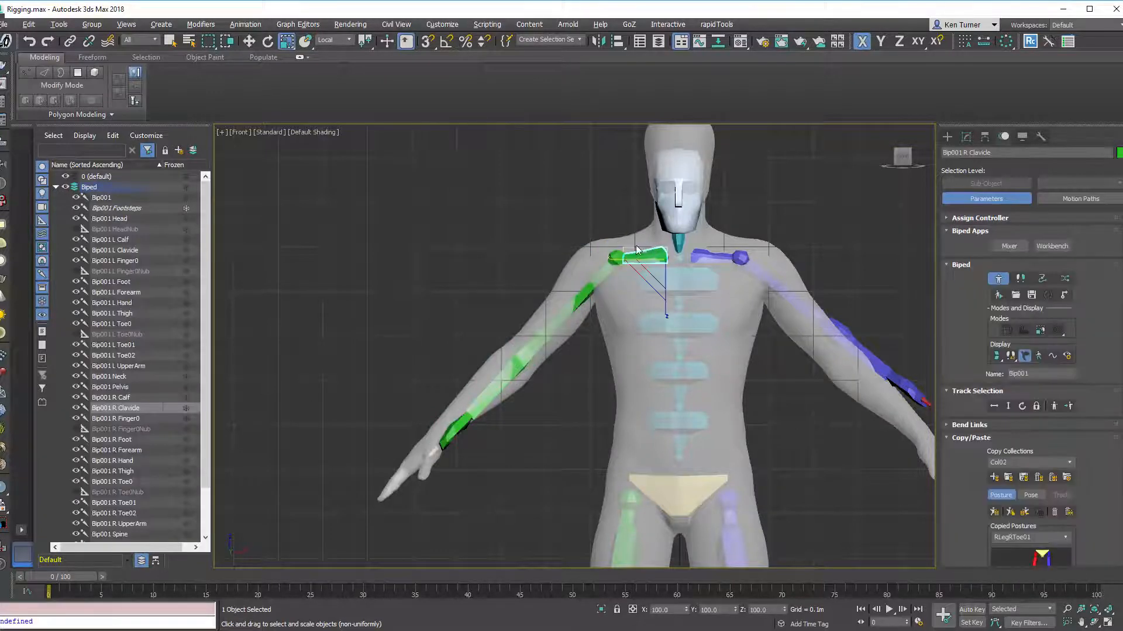
middle_click_drag(598, 263, 633, 264, "alt")
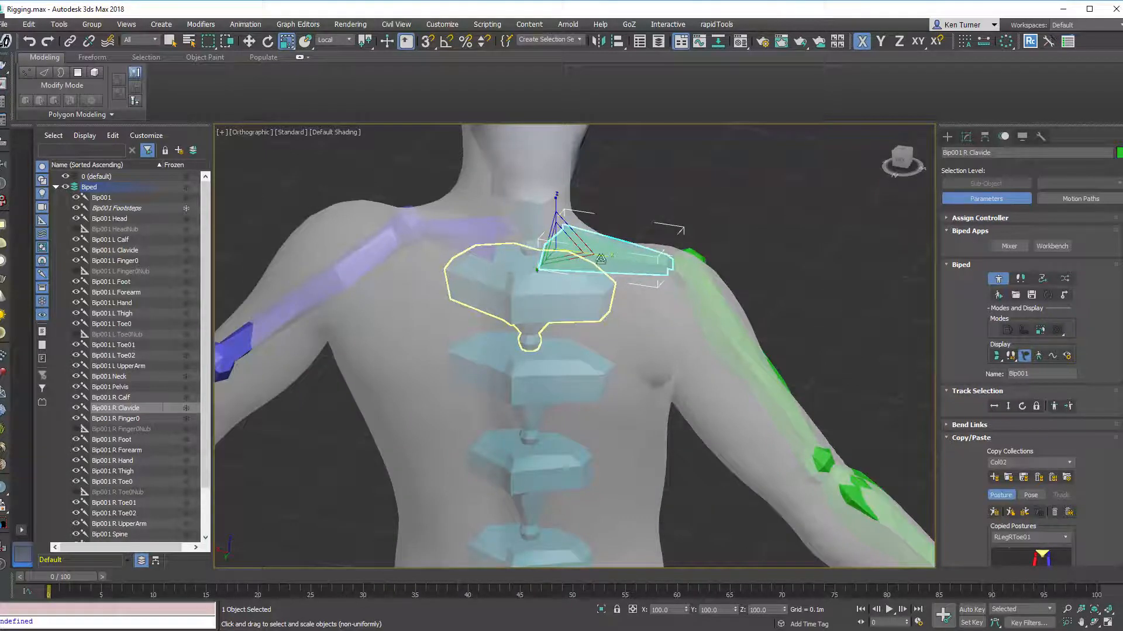
middle_click_drag(649, 330, 567, 262, "alt")
left_click_drag(526, 283, 489, 281)
mouse_move(481, 281)
middle_mouse_down("alt")
mouse_move(602, 271)
mouse_move(518, 282)
mouse_move(503, 299)
mouse_move(512, 322)
mouse_move(444, 292)
mouse_move(497, 295)
mouse_move(477, 297)
middle_mouse_up("alt")
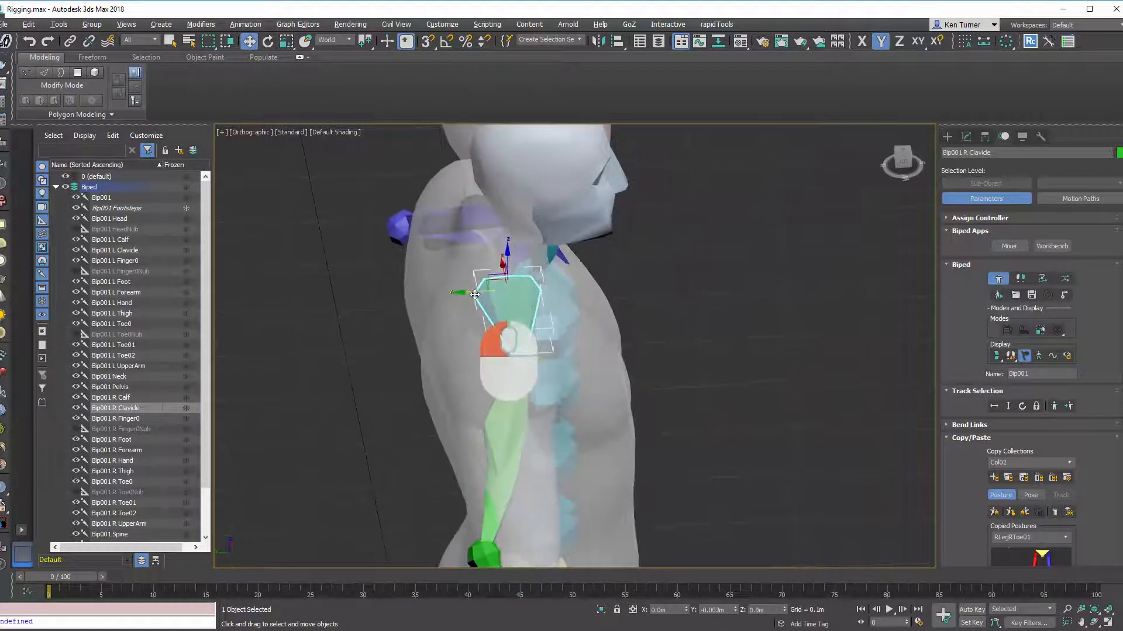
left_click_drag(524, 309, 515, 316)
middle_click_drag(514, 315, 454, 276, "alt")
middle_click_drag(524, 287, 522, 252, "alt")
middle_click_drag(523, 252, 498, 231, "alt")
Step: Rotate the right upper arm to follow the mesh from the front and side, including about -11 degrees around local Z
left_click(905, 162)
middle_click_drag(584, 188, 637, 221)
middle_click_drag(637, 221, 638, 187, "ctrl+alt")
middle_click_drag(499, 238, 483, 292, "ctrl+alt")
middle_click_drag(482, 292, 559, 294)
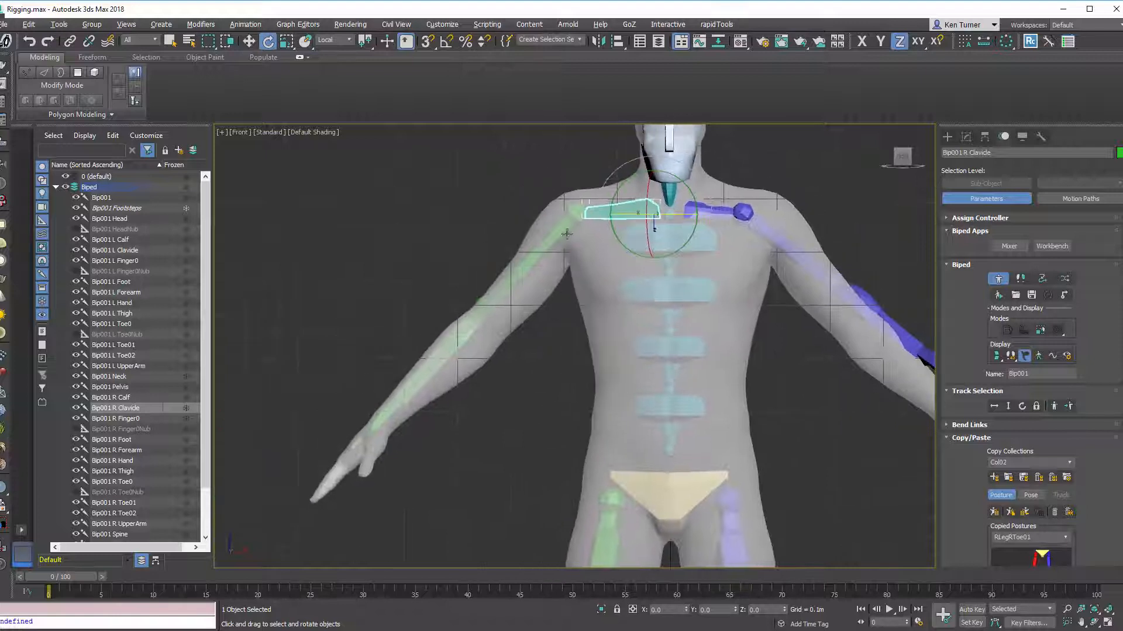
left_click(564, 226)
left_click_drag(580, 175, 587, 175)
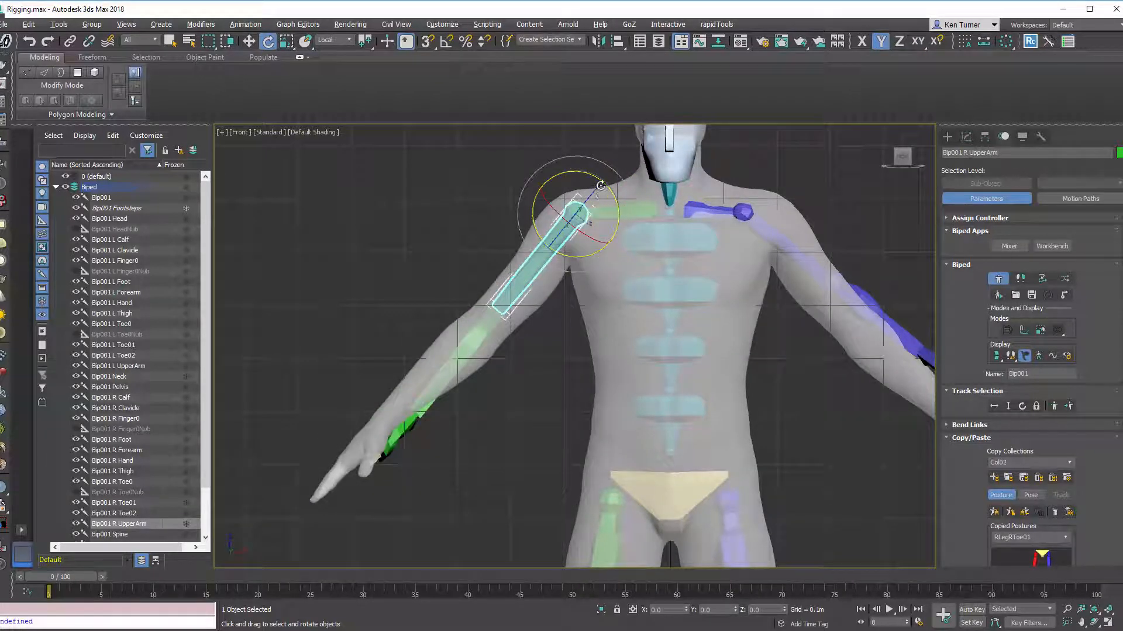
left_click_drag(596, 188, 593, 190)
middle_click_drag(593, 190, 580, 203, "alt")
left_click_drag(597, 187, 592, 175)
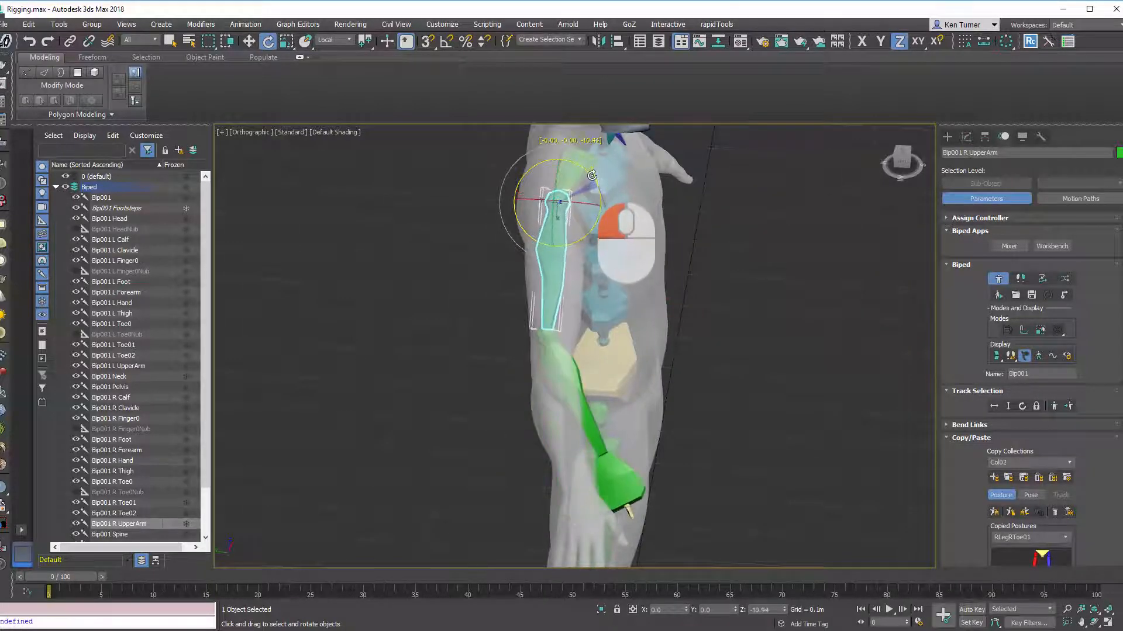
Step: Scale the right upper arm so it reaches the mesh's elbow, and show edged faces in the viewport
middle_click_drag(588, 204, 655, 239, "alt")
key("r")
scroll(573, 231, "up", 3)
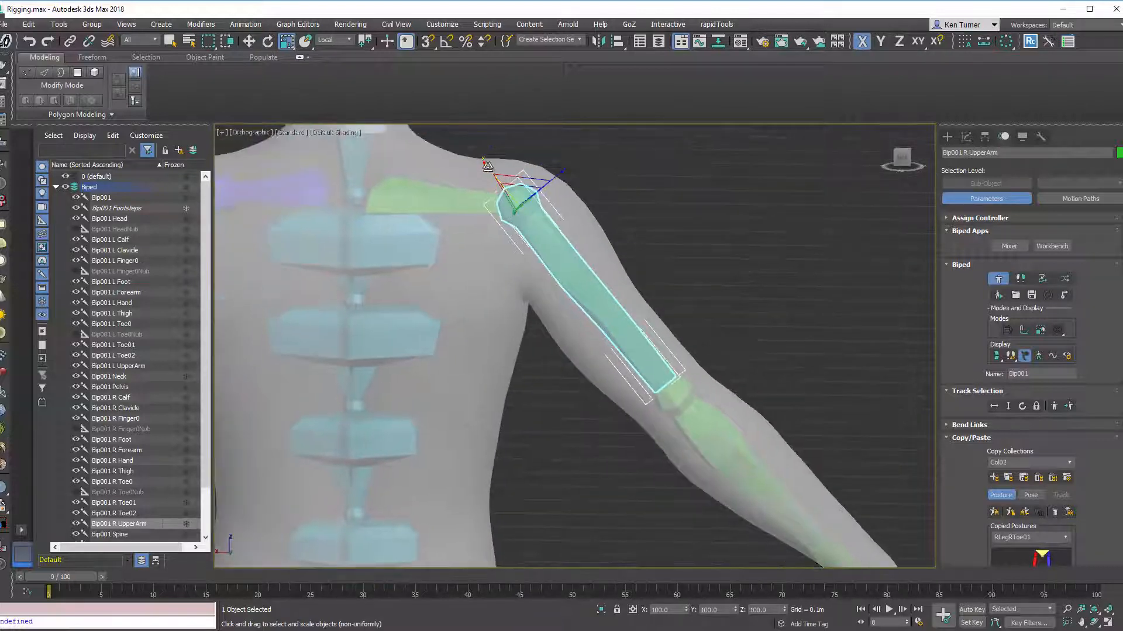
key("r")
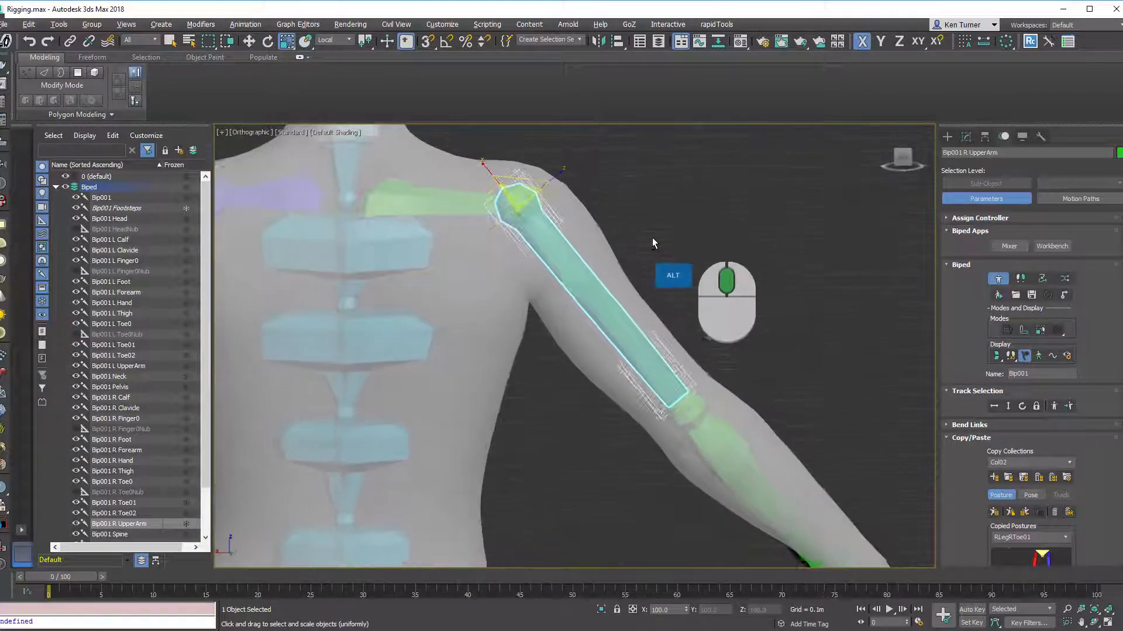
key("F3")
key("F3")
mouse_move(712, 261)
middle_mouse_down("alt")
mouse_move(590, 295)
mouse_move(587, 307)
mouse_move(694, 310)
mouse_move(716, 338)
mouse_move(735, 271)
mouse_move(714, 309)
middle_mouse_up("alt")
middle_click_drag(693, 366, 578, 477, "alt")
Step: Rotate the right forearm about 10 degrees around local X to follow the mesh's lower arm
scroll(505, 379, "up", 5)
left_click(490, 393)
left_click(902, 163)
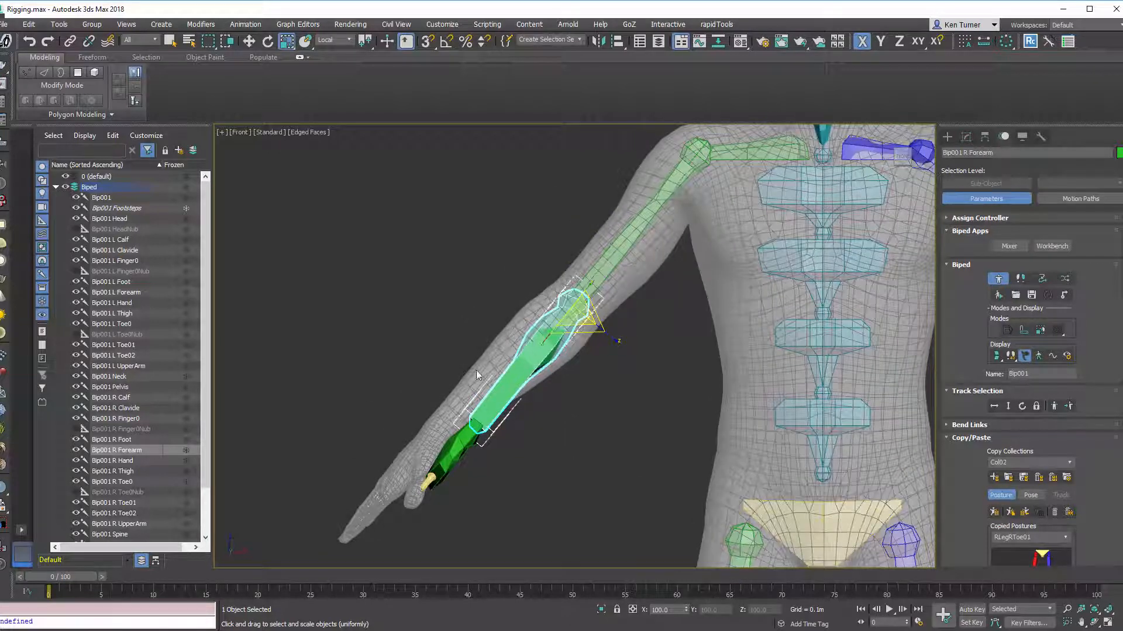
middle_click_drag(623, 307, 642, 337)
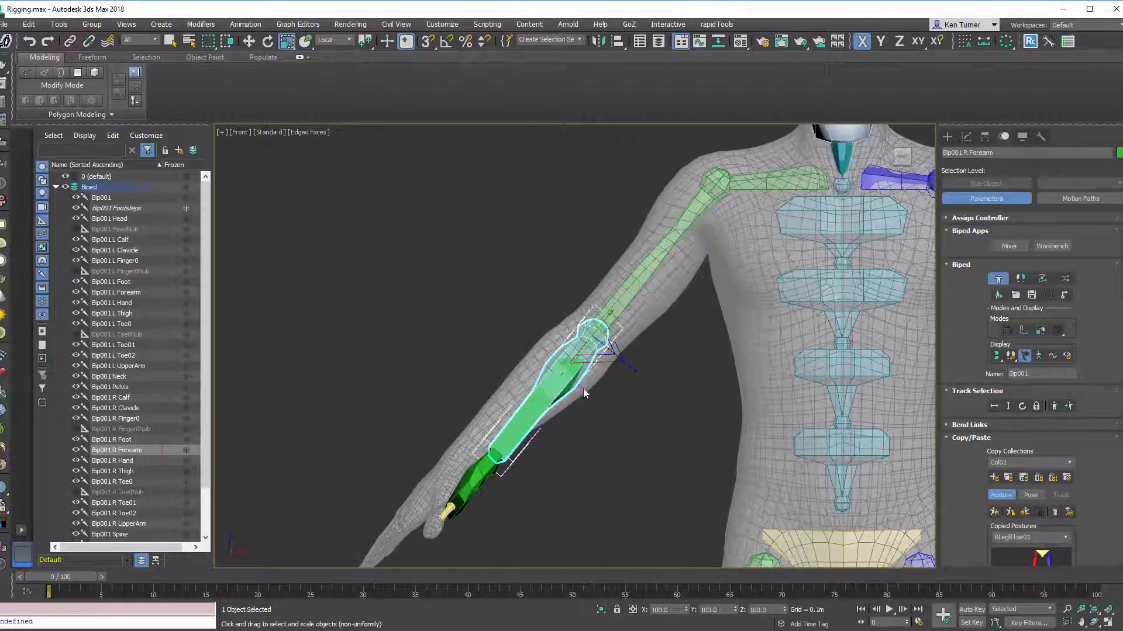
middle_click_drag(604, 374, 576, 377)
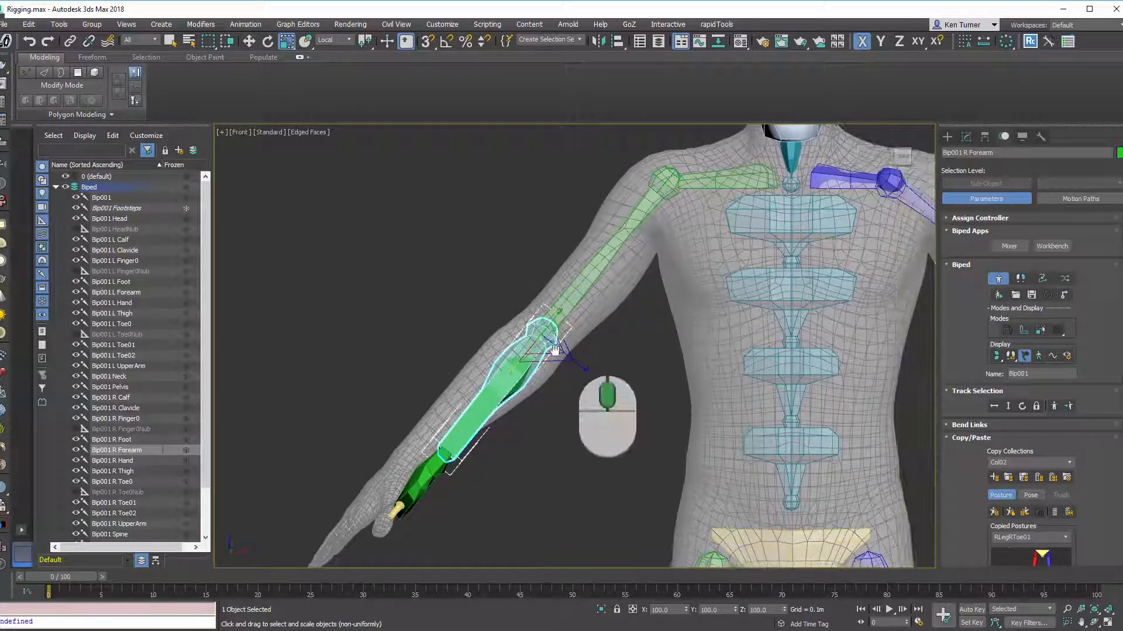
left_click_drag(557, 356, 544, 348)
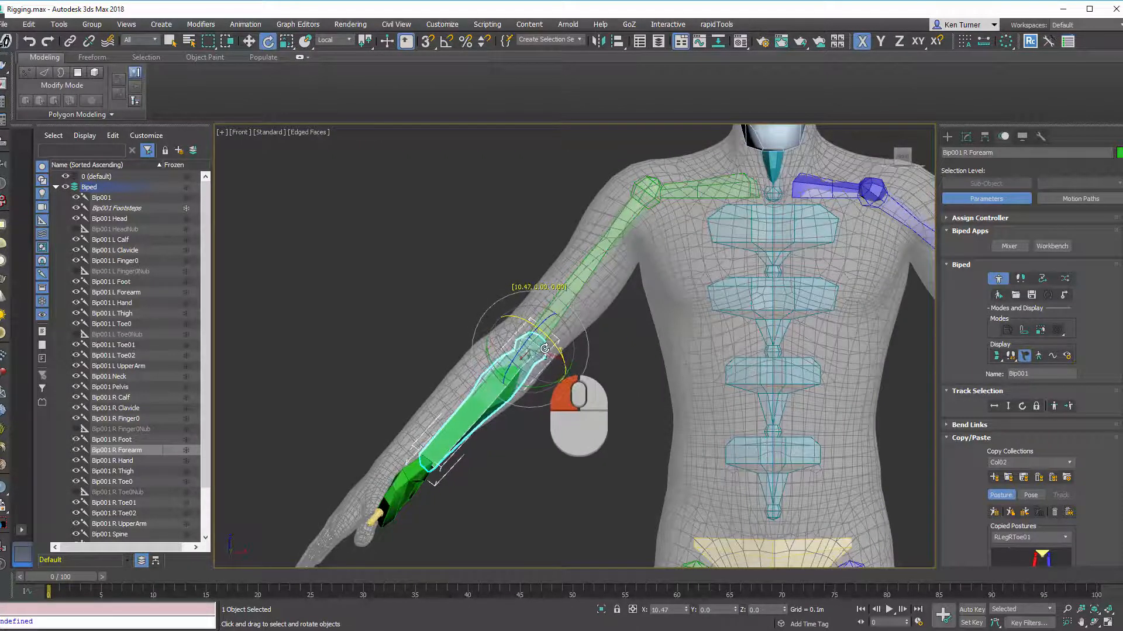
Step: Move the right hand from the front so the forearm and wrist run along the middle of the mesh's arm
left_click(419, 463)
left_click_drag(437, 448, 414, 442)
middle_click_drag(440, 443, 432, 398, "alt")
middle_click_drag(433, 397, 611, 433)
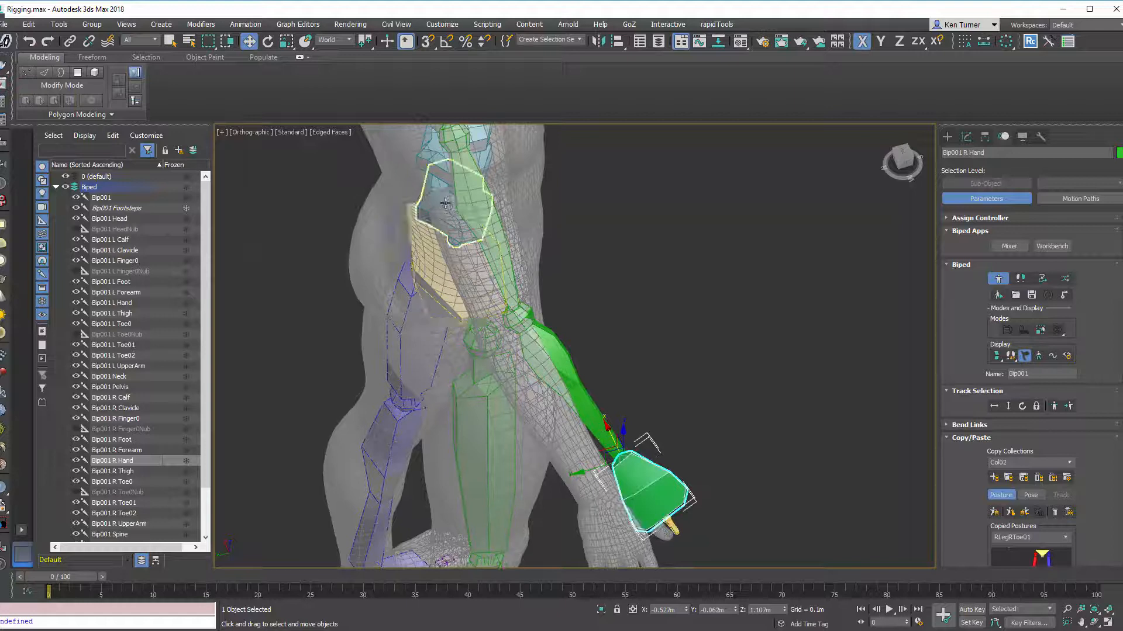
Step: Inspect the right arm from the side and back, and move the hand to bring the wrist inside the mesh
scroll(458, 204, "up", 2)
middle_click_drag(456, 160, 529, 261)
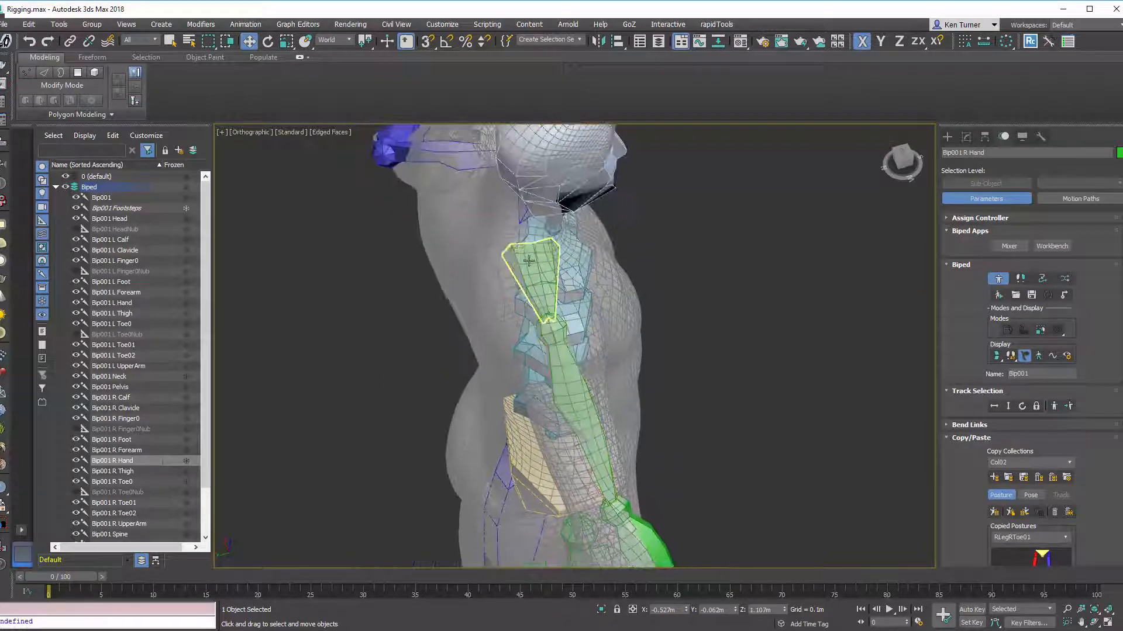
middle_click_drag(564, 373, 527, 164, "alt")
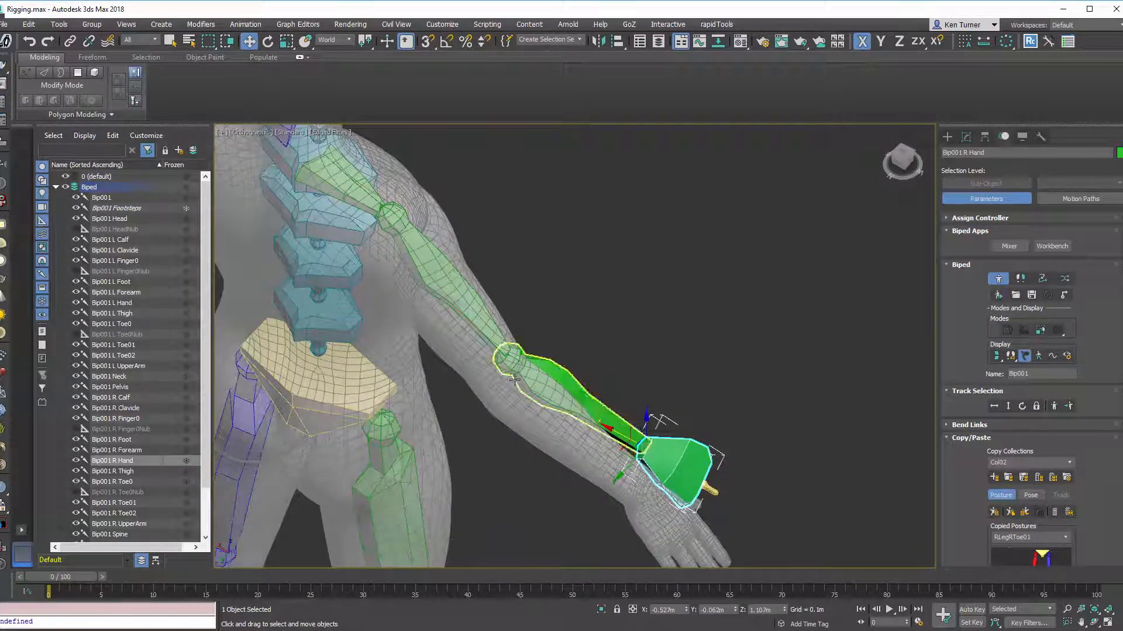
middle_click_drag(612, 475, 514, 307, "alt")
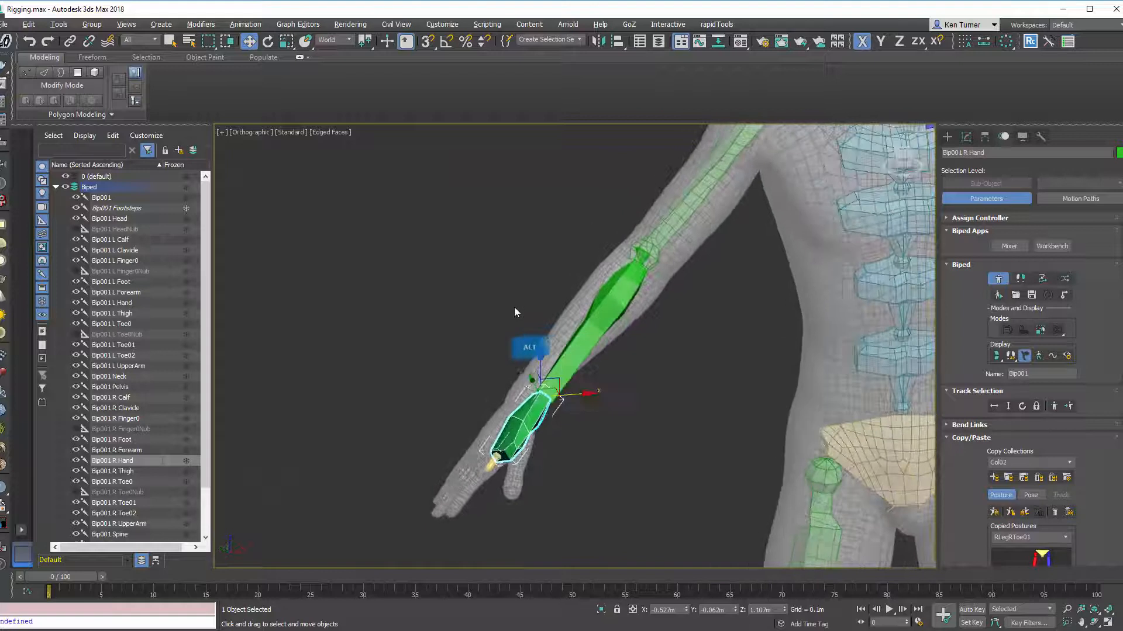
middle_click_drag(600, 364, 549, 385, "alt")
left_click_drag(507, 401, 483, 409)
middle_click_drag(499, 354, 551, 303, "alt")
middle_click_drag(590, 353, 643, 339, "alt")
Step: In Rubber Band mode, adjust the right arm's joints along world Y, shifting the upper arm about -0.007 m
left_click(588, 330)
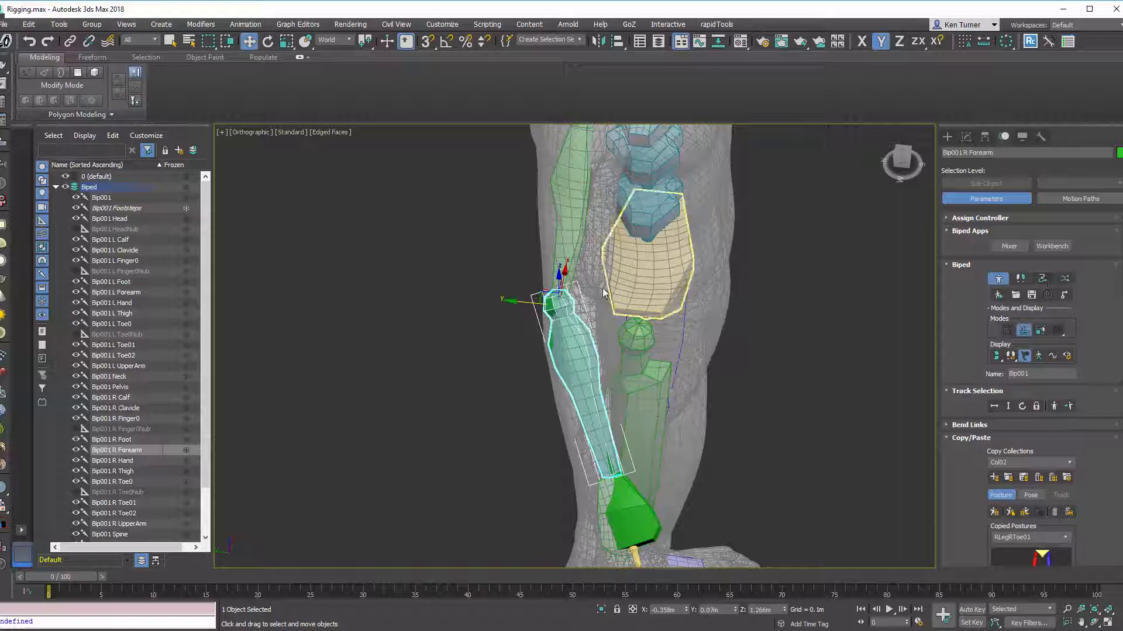
middle_click_drag(604, 294, 588, 326, "alt")
left_click(588, 326)
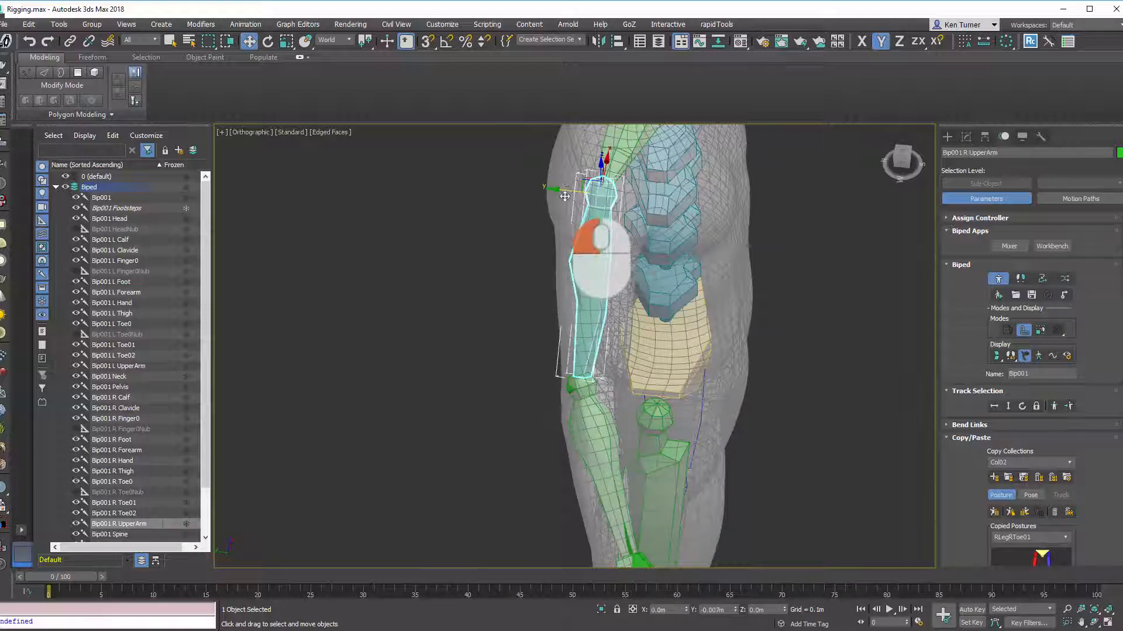
middle_click_drag(600, 449, 596, 319)
middle_click_drag(860, 254, 764, 279)
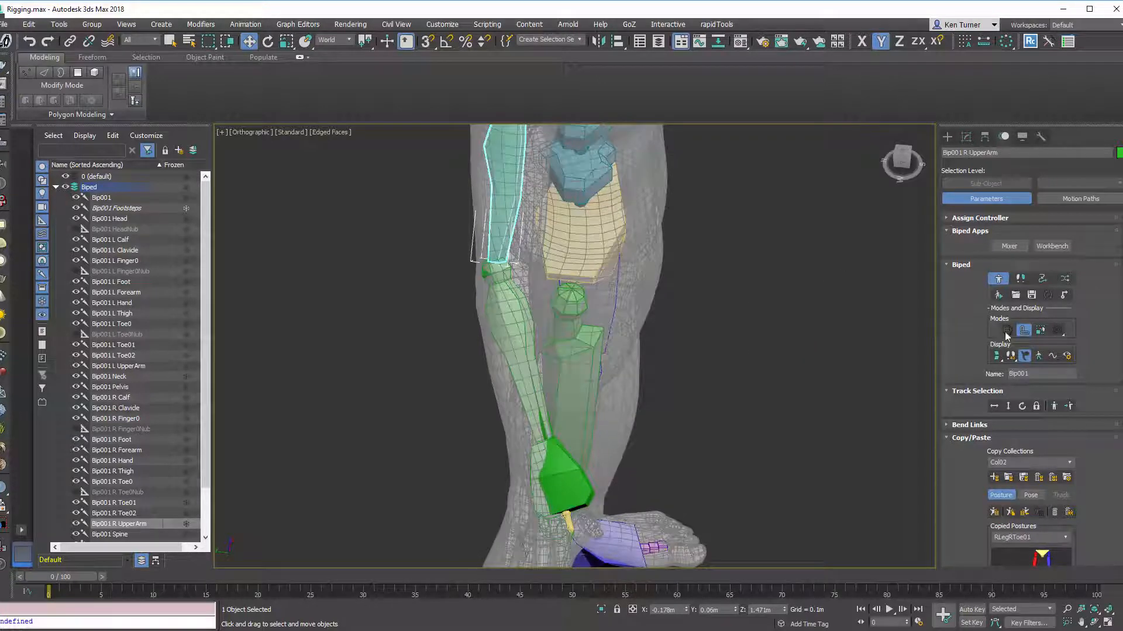
Step: Leave Rubber Band mode and scale the right forearm in length and thickness to fill the mesh down to the wrist
left_click(559, 461)
middle_click_drag(565, 396, 540, 378, "alt")
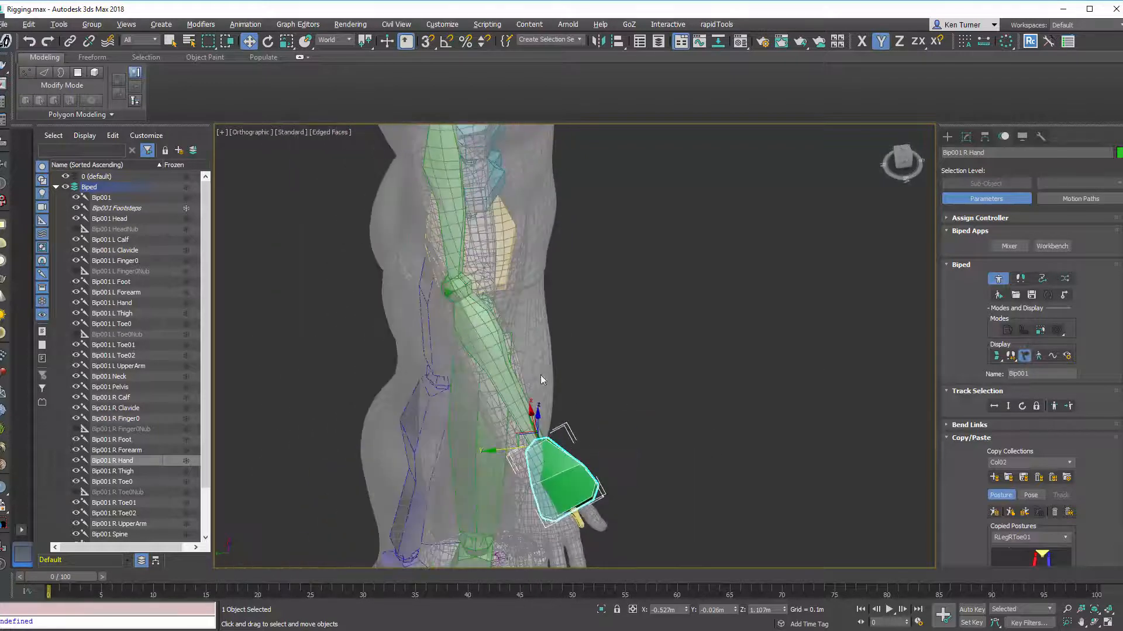
left_click(505, 367)
middle_click_drag(565, 342, 636, 347, "alt")
left_click_drag(475, 249, 472, 242)
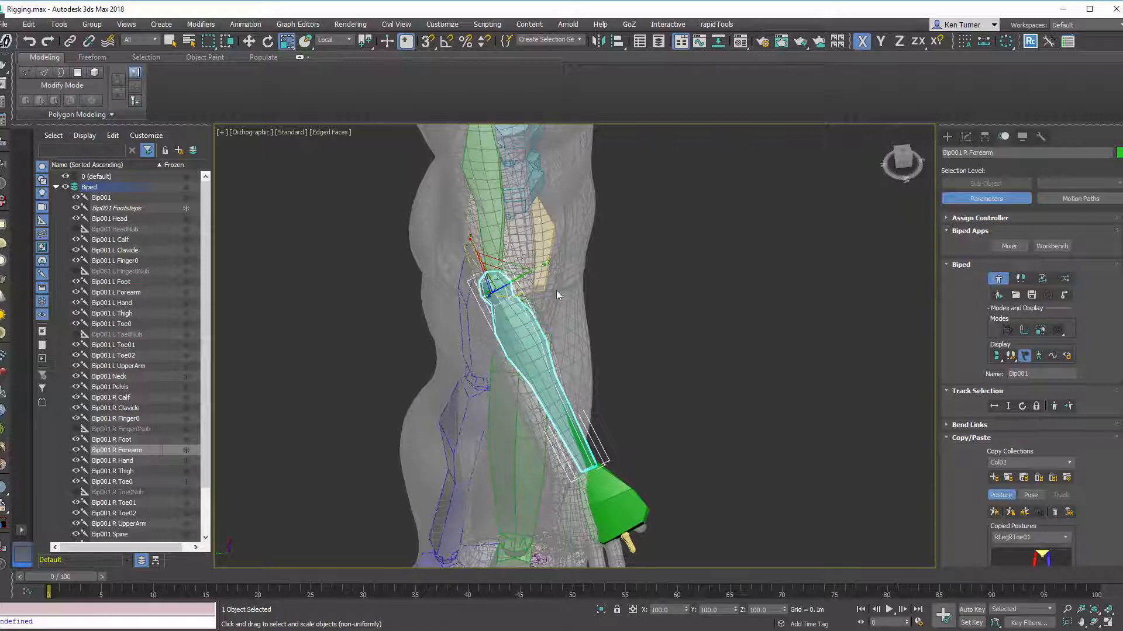
left_click_drag(533, 290, 536, 298)
middle_click_drag(591, 307, 568, 255, "alt")
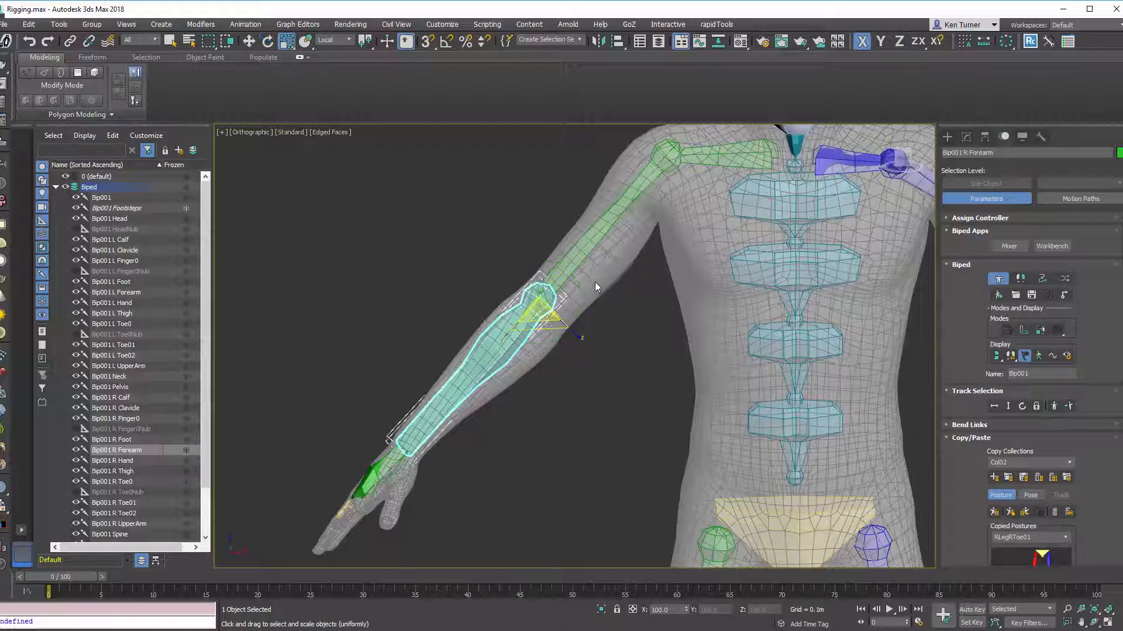
Step: Move the right hand slightly, working from the front and the side, to keep the wrist centred inside the mesh
key("e")
key("w")
middle_click_drag(590, 258, 687, 238, "alt")
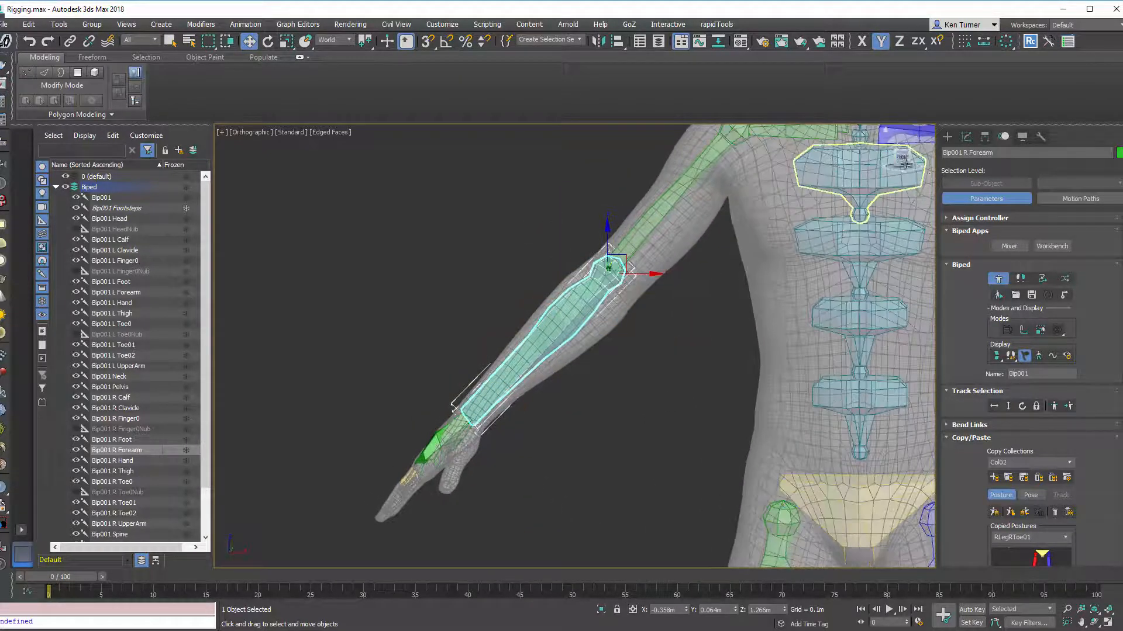
left_click(903, 159)
scroll(599, 309, "up", 3)
scroll(498, 333, "up", 3)
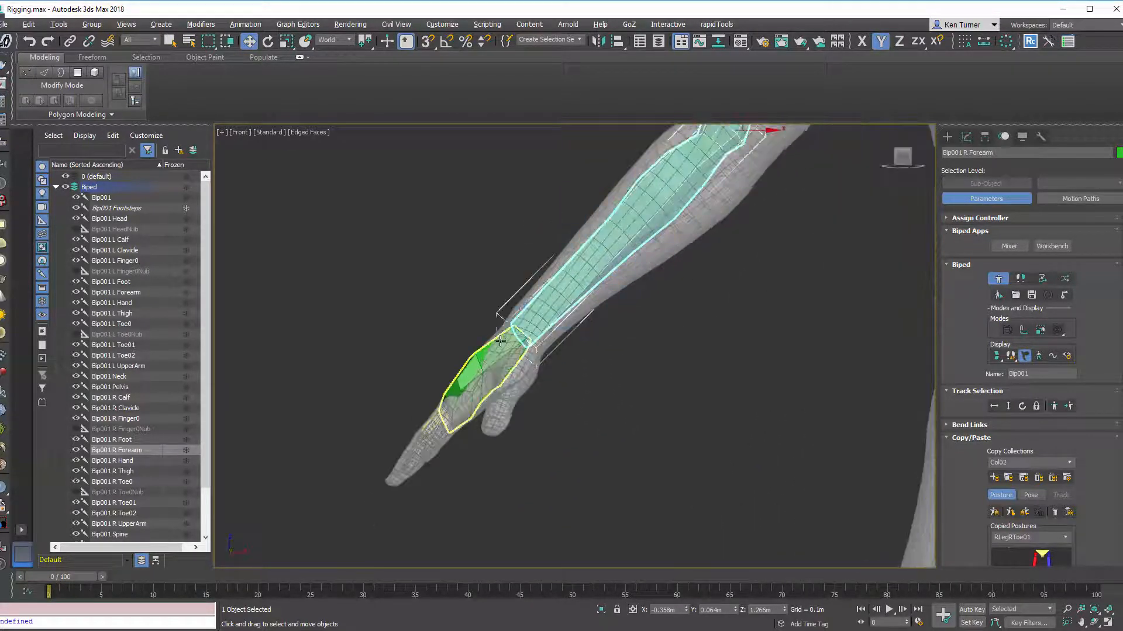
left_click(499, 341)
left_click_drag(530, 318, 529, 321)
middle_click_drag(530, 321, 508, 330, "alt")
left_click_drag(446, 325, 456, 327)
Step: In Rubber Band mode, fine-tune the right upper arm's joint position within the mesh's shoulder, checking side and back
middle_click_drag(529, 234, 669, 445)
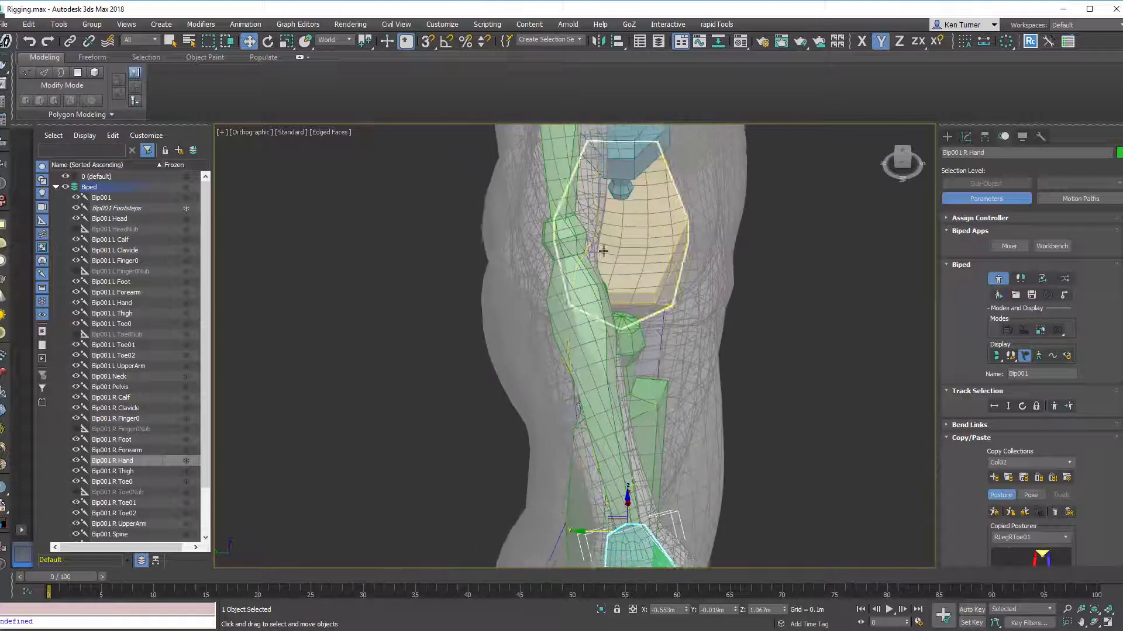
middle_click_drag(557, 197, 573, 316)
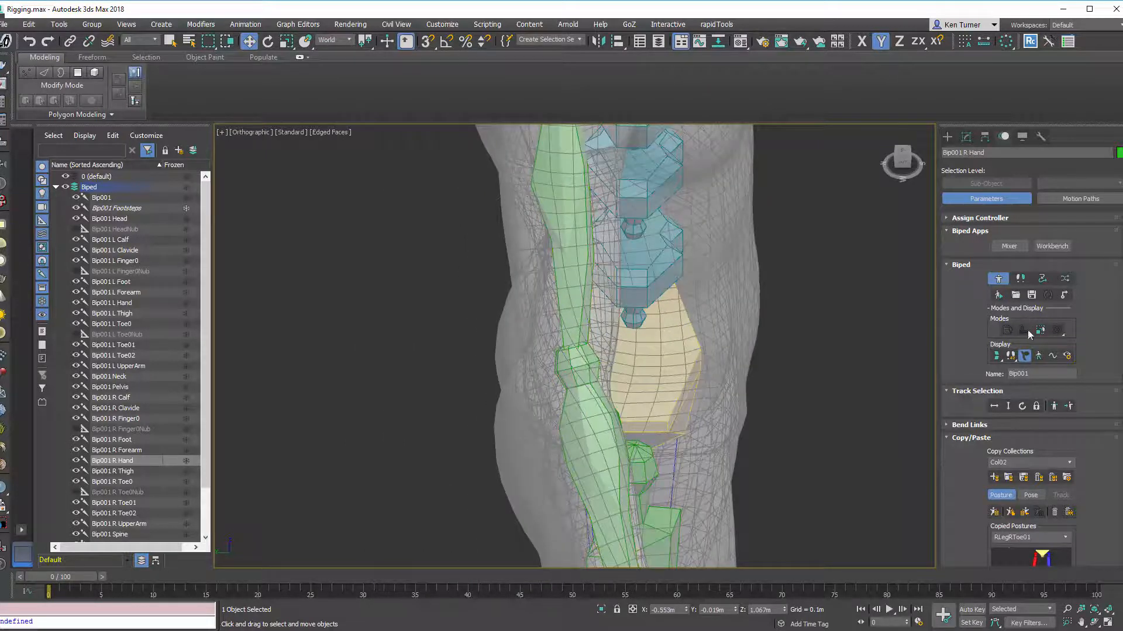
left_click(690, 301)
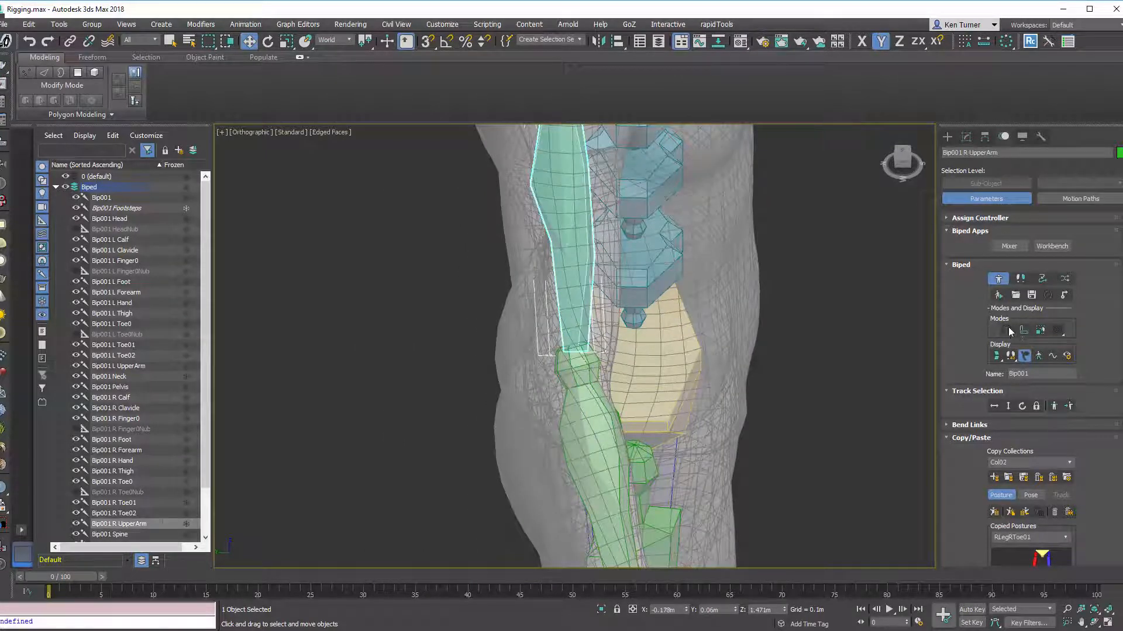
left_click(578, 360)
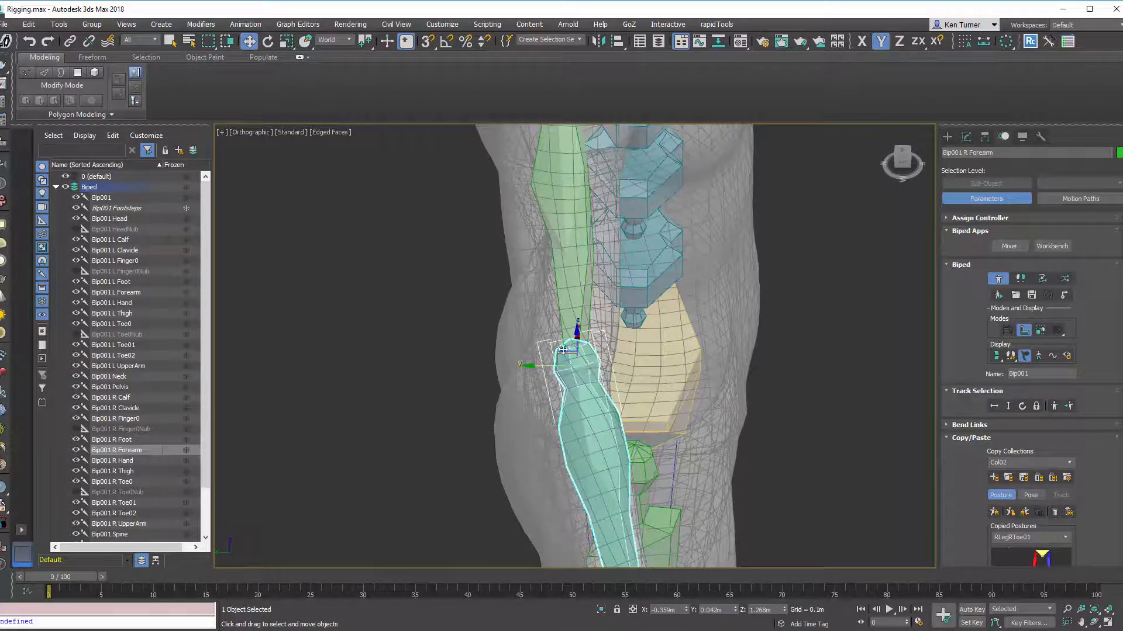
left_click(565, 283)
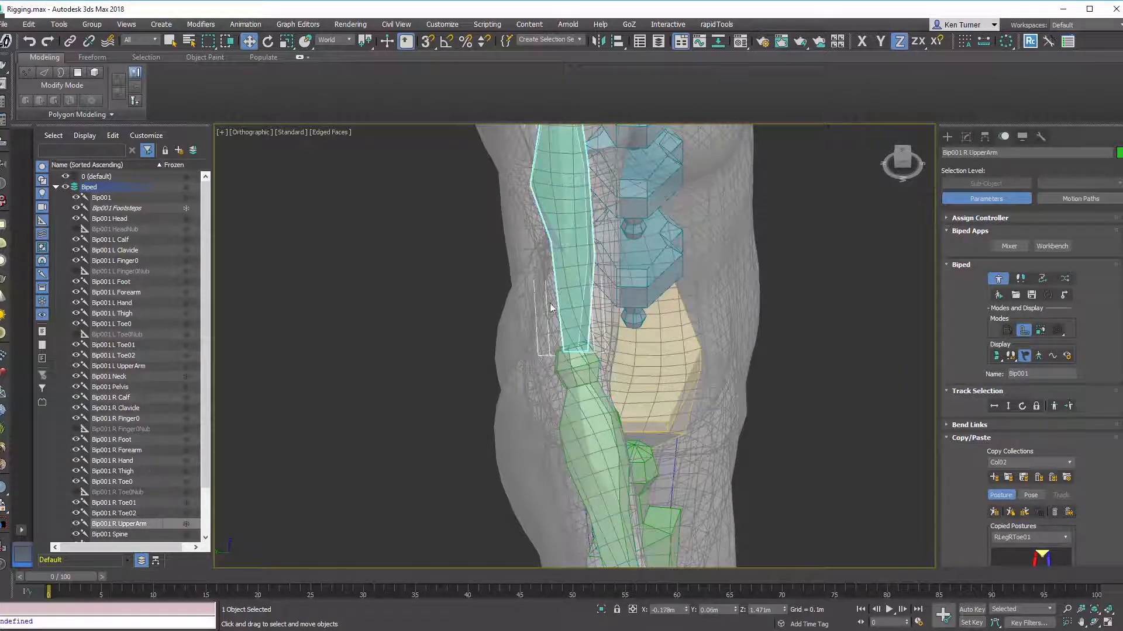
scroll(575, 274, "down", 3)
middle_click_drag(575, 273, 582, 331)
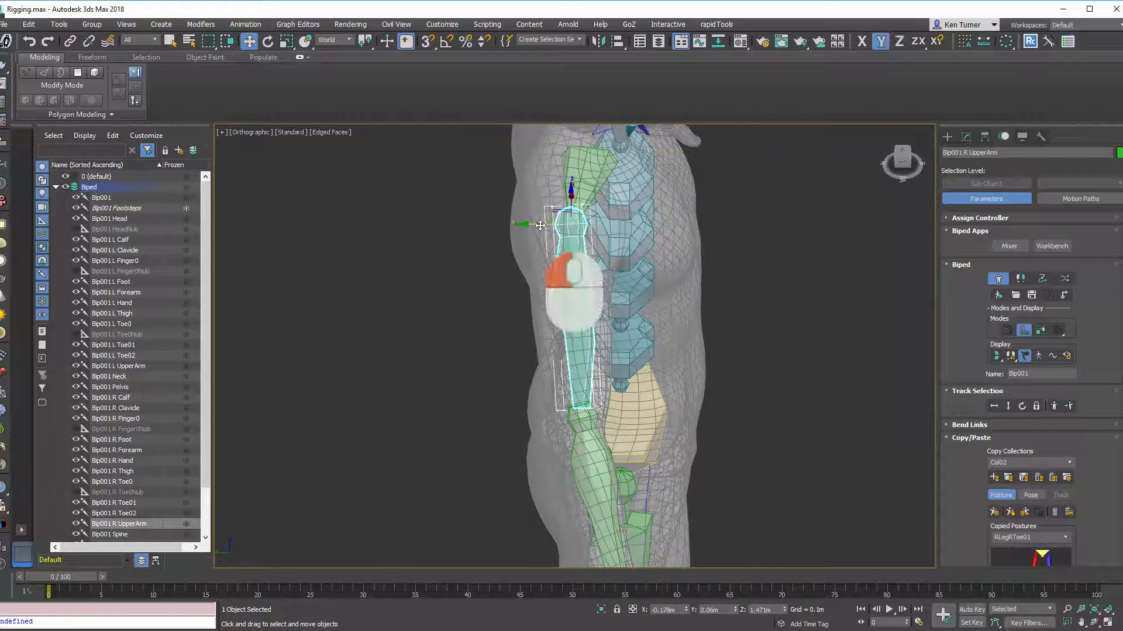
middle_click_drag(538, 233, 621, 195, "alt")
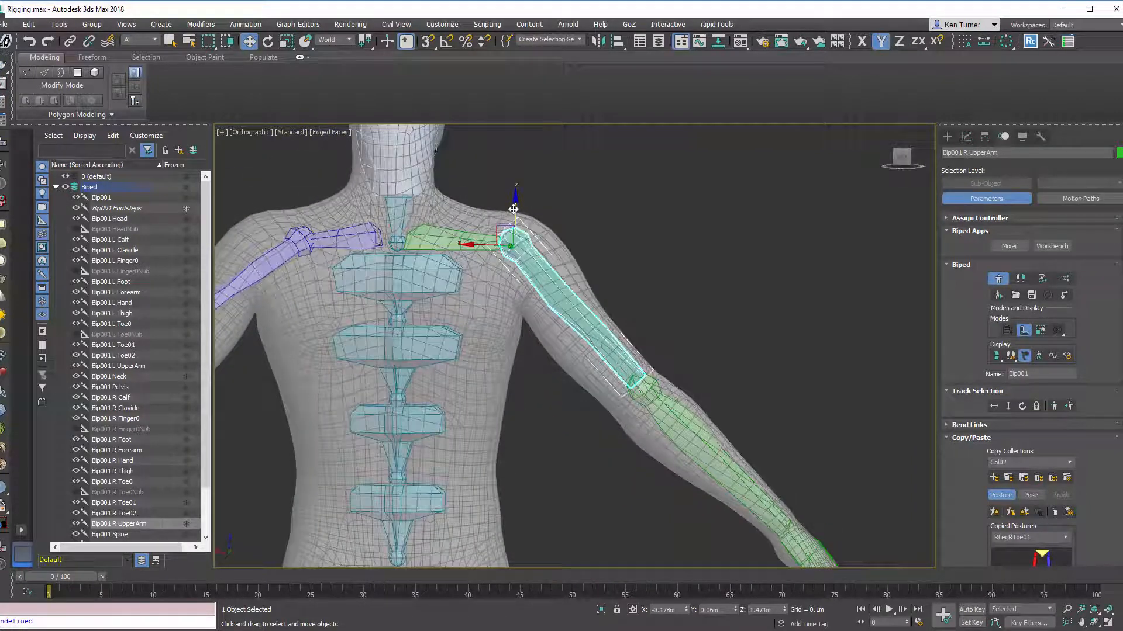
left_click_drag(514, 209, 513, 212)
middle_click_drag(536, 221, 383, 281, "alt")
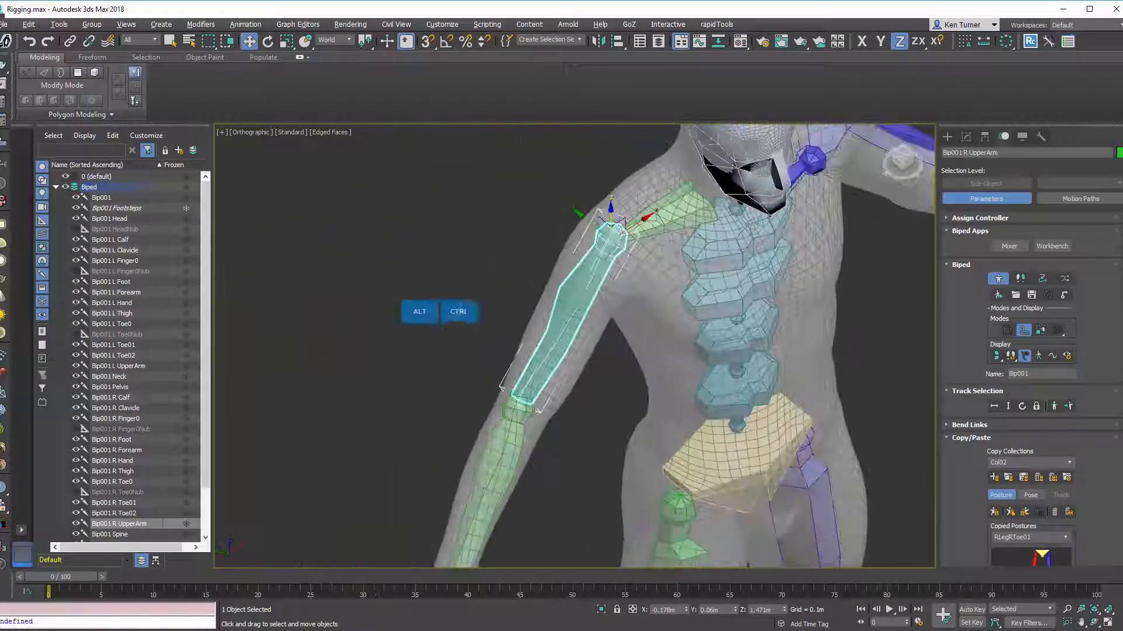
Step: Adjust the right forearm's elbow joint along world Y and in the ZX plane so it sits inside the mesh
scroll(423, 344, "down", 5)
middle_click_drag(423, 344, 517, 356, "alt")
scroll(517, 356, "up", 5)
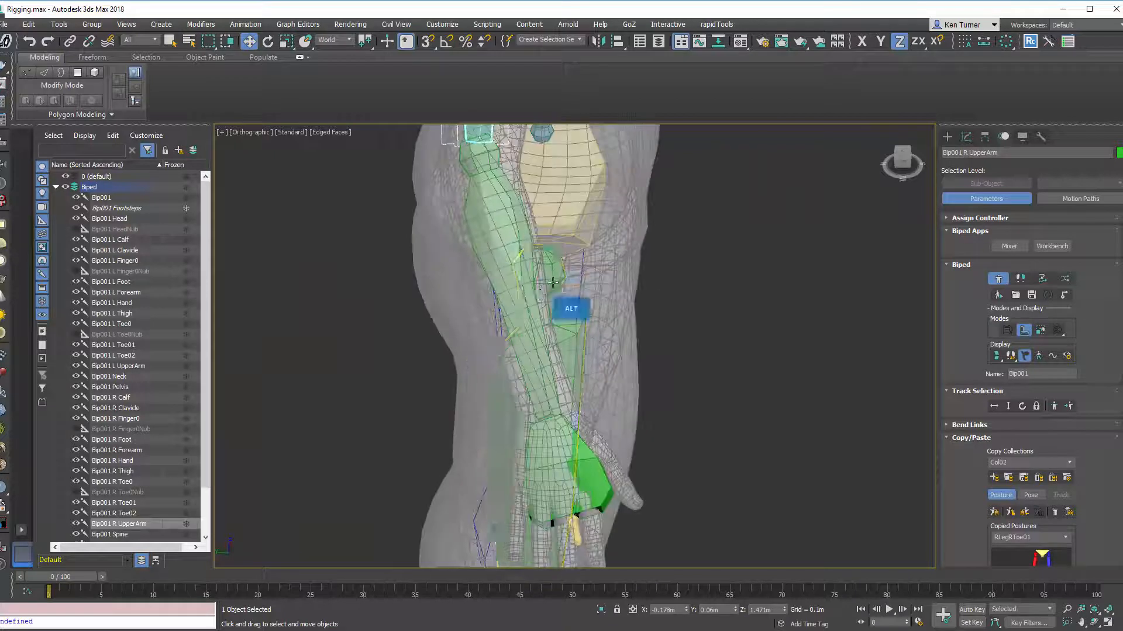
left_click(518, 283)
middle_click_drag(471, 210, 491, 250)
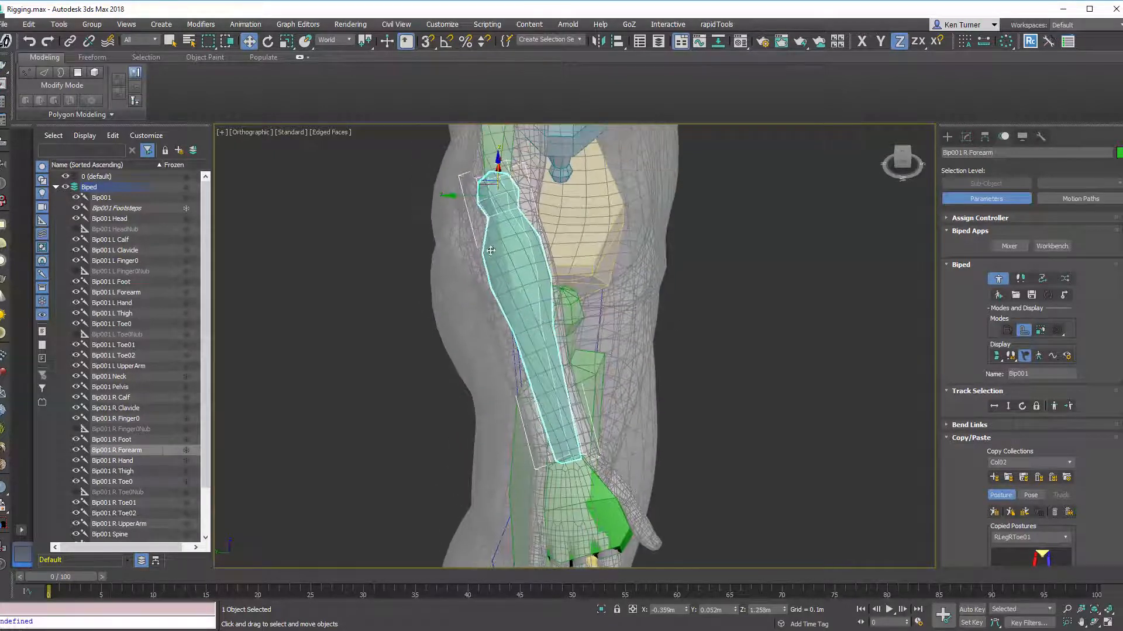
left_click(465, 196)
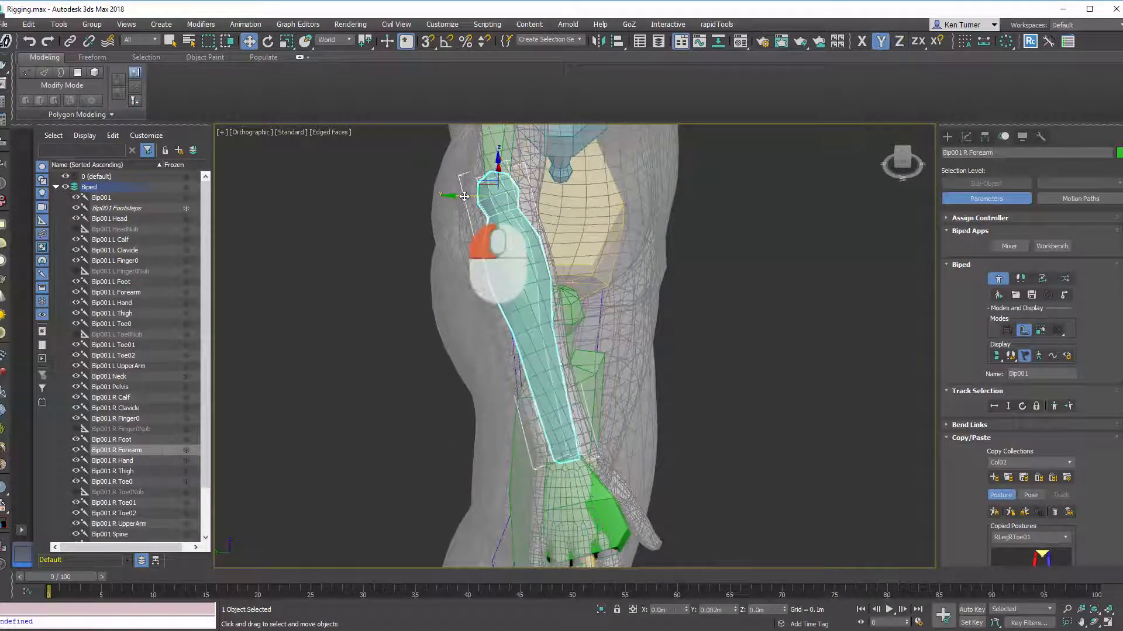
middle_click_drag(462, 198, 619, 206, "alt")
mouse_move(632, 205)
left_mouse_down()
mouse_move(660, 210)
mouse_move(556, 193)
mouse_move(590, 369)
mouse_move(576, 250)
mouse_move(602, 240)
mouse_move(636, 201)
left_mouse_up()
middle_click_drag(636, 200, 701, 272, "alt")
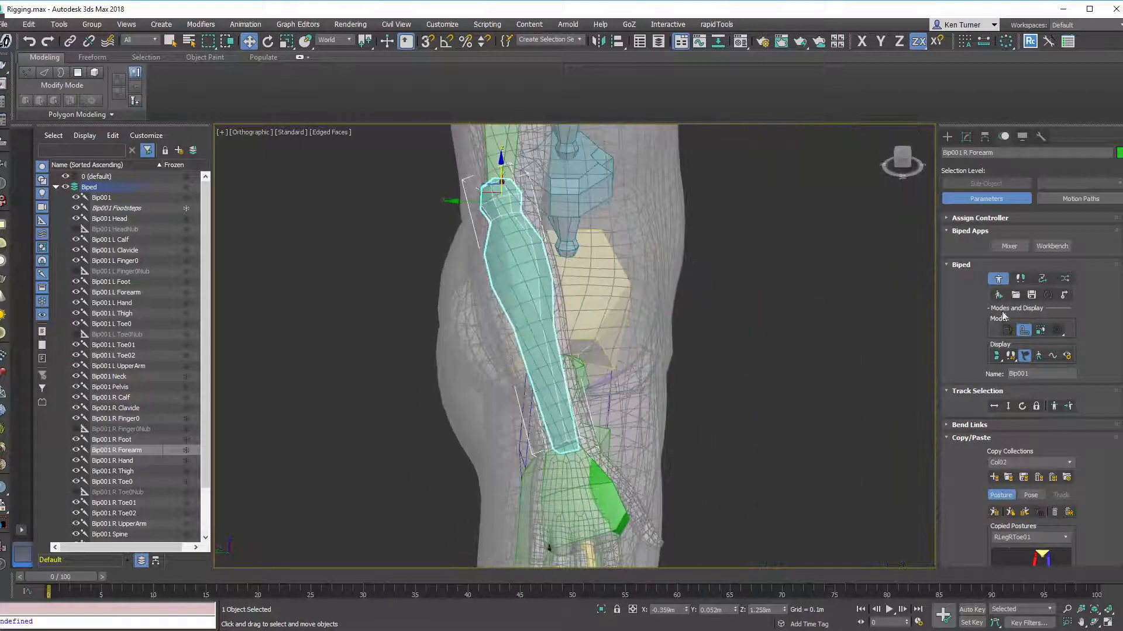
Step: Leave Rubber Band mode and rotate the right hand on its local axes to match the tilt of the mesh's palm
middle_click_drag(770, 274, 618, 360, "alt")
left_click(648, 430)
key("e")
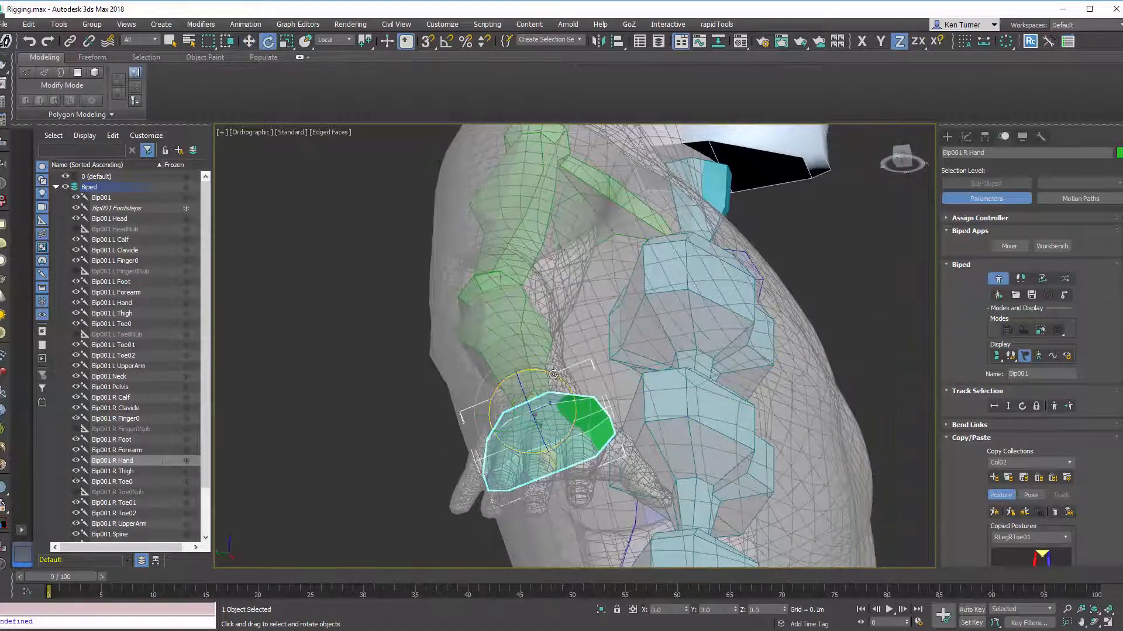
middle_click_drag(553, 375, 556, 374, "alt")
left_click_drag(543, 369, 559, 375)
middle_click_drag(559, 375, 538, 351, "alt")
Step: Copy the posture of the whole right arm from clavicle to finger and paste it opposite onto the left arm
scroll(643, 448, "down", 5)
middle_click_drag(538, 351, 443, 362)
middle_click_drag(576, 352, 769, 260, "alt")
middle_click_drag(746, 302, 802, 232, "ctrl+alt")
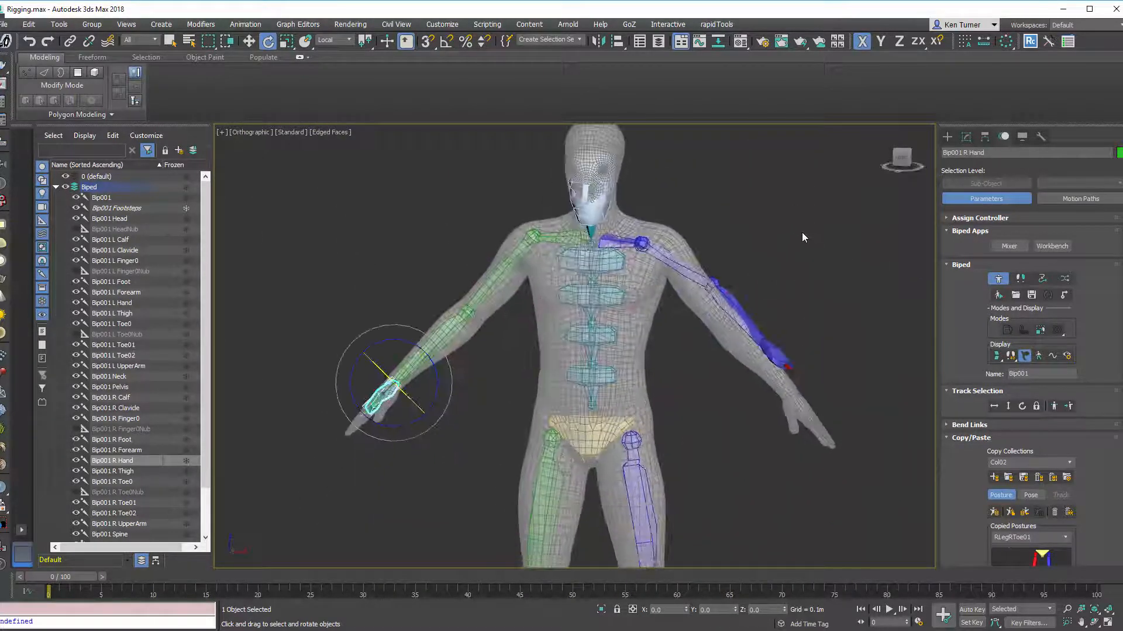
left_click(773, 213)
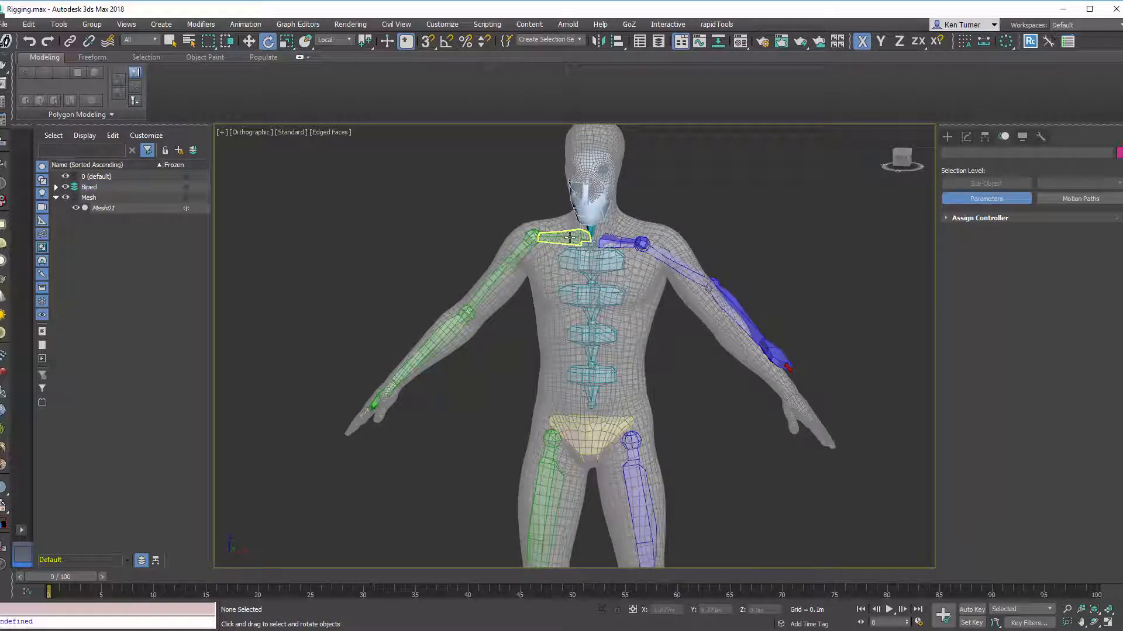
double_click(569, 238)
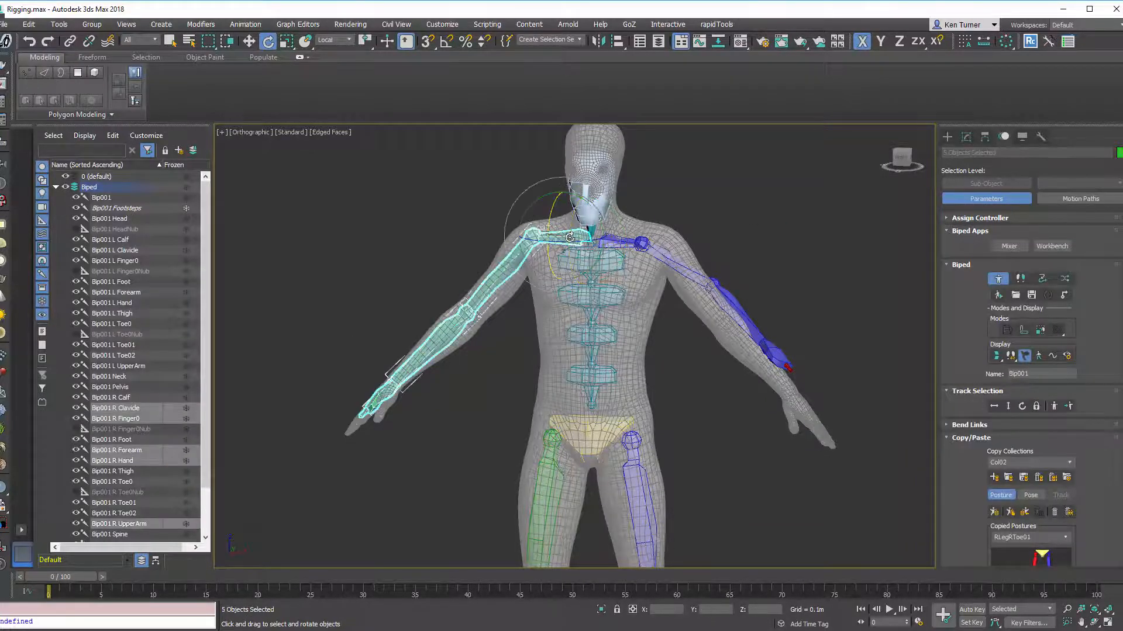
middle_click_drag(772, 280, 737, 117, "alt")
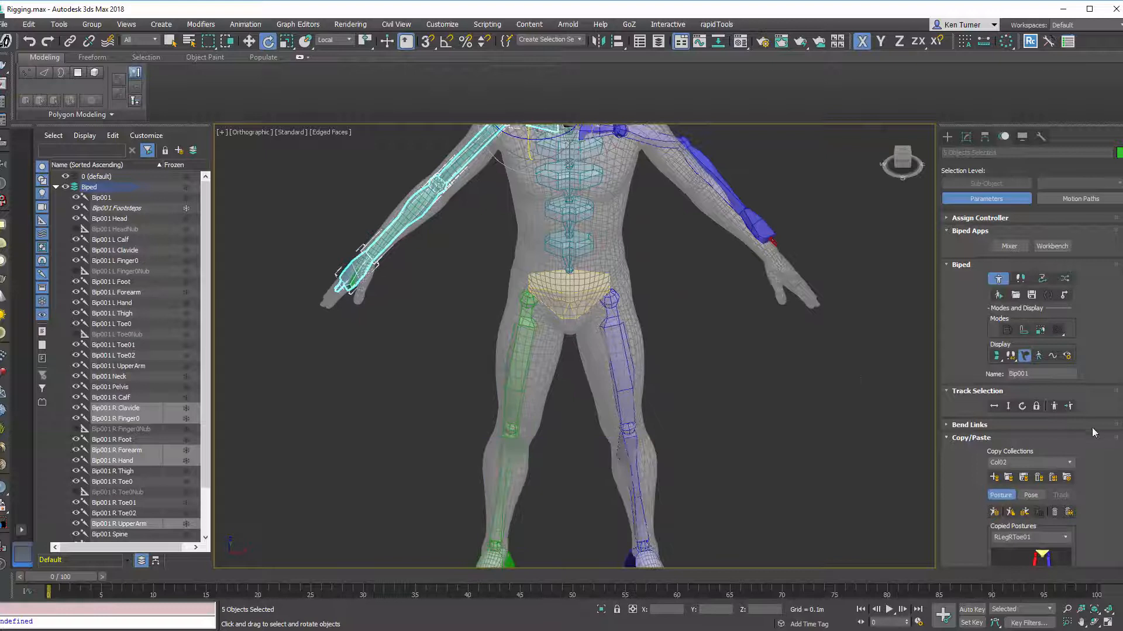
left_click_drag(1094, 445, 1057, 329)
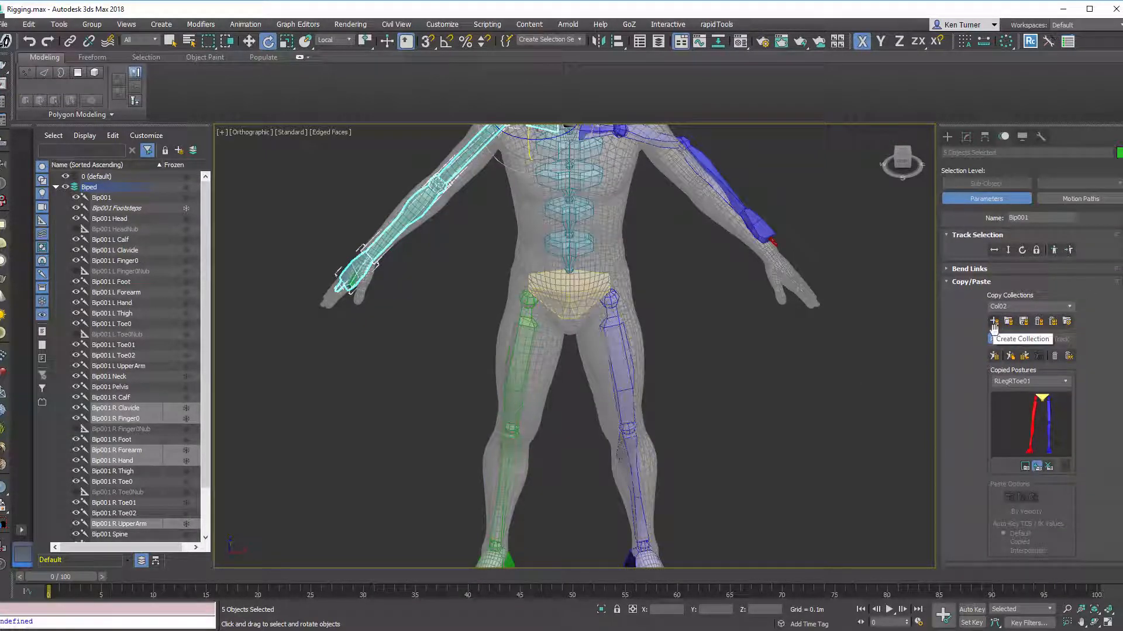
left_click(995, 356)
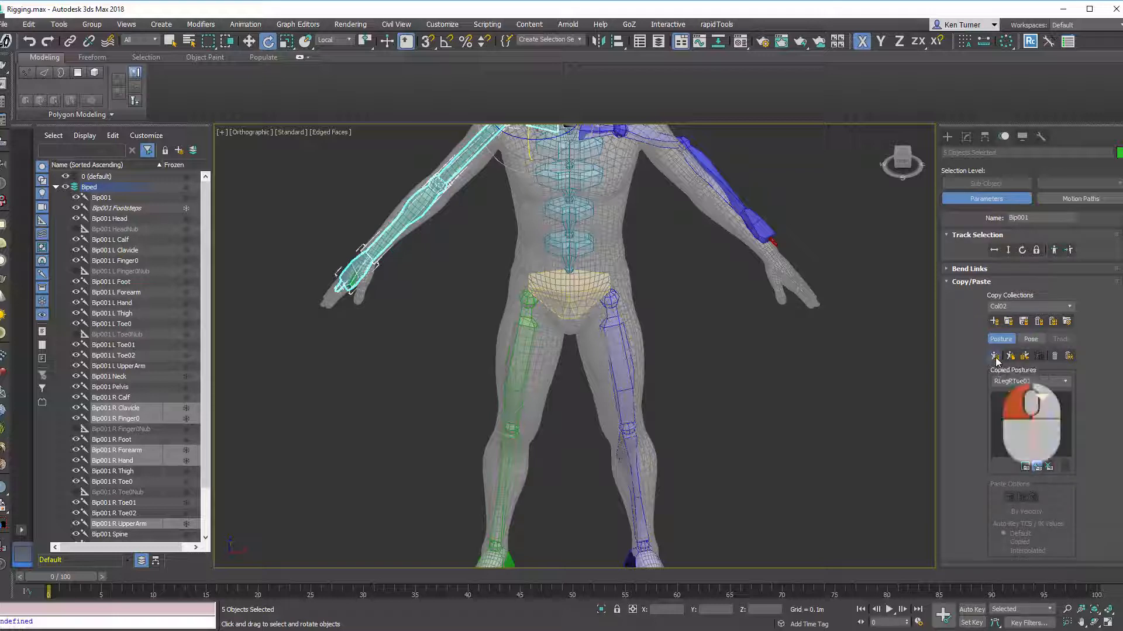
left_click(1025, 358)
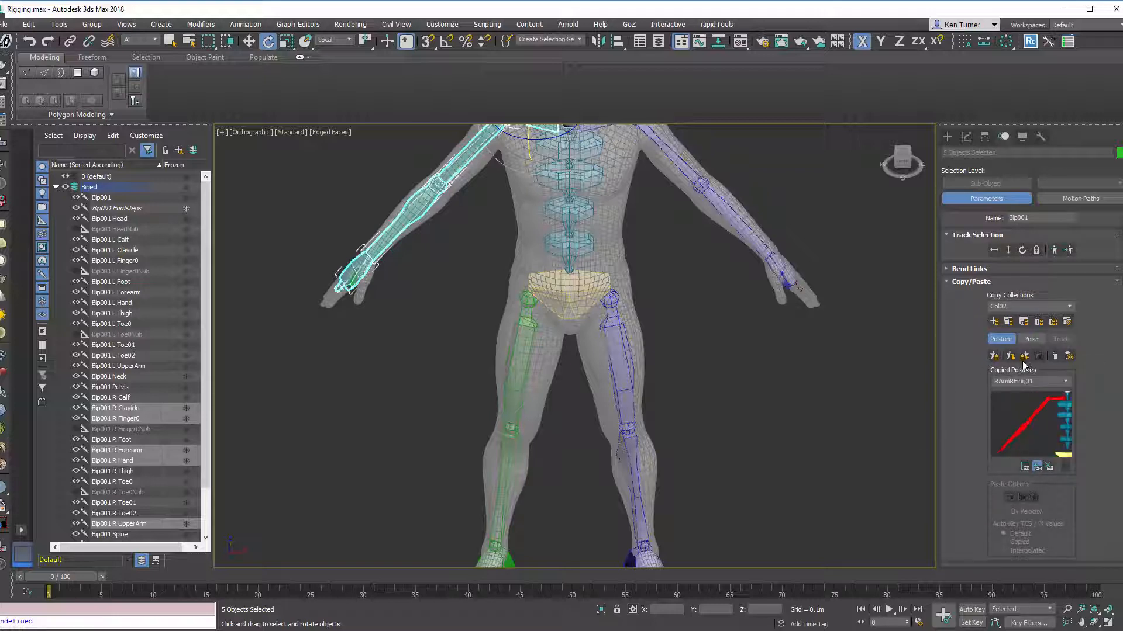
Step: Examine from the side how the head, neck, shoulders and arms line up with the mesh
scroll(759, 303, "down", 3)
middle_click_drag(759, 303, 754, 274, "alt")
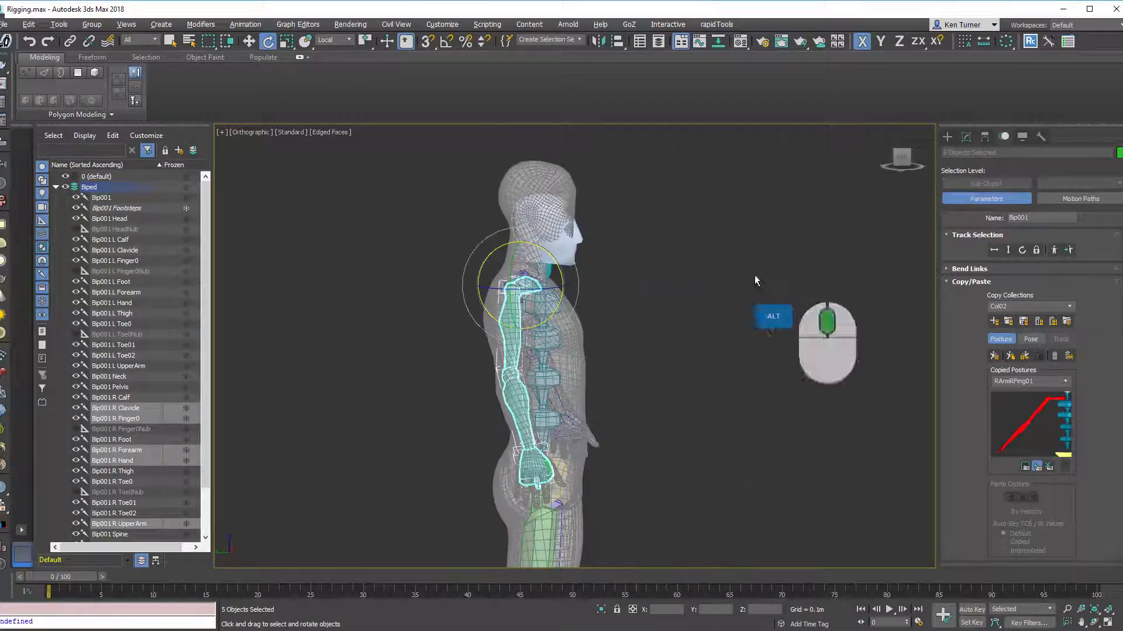
left_click(902, 157)
middle_click_drag(722, 325, 675, 367, "ctrl+alt")
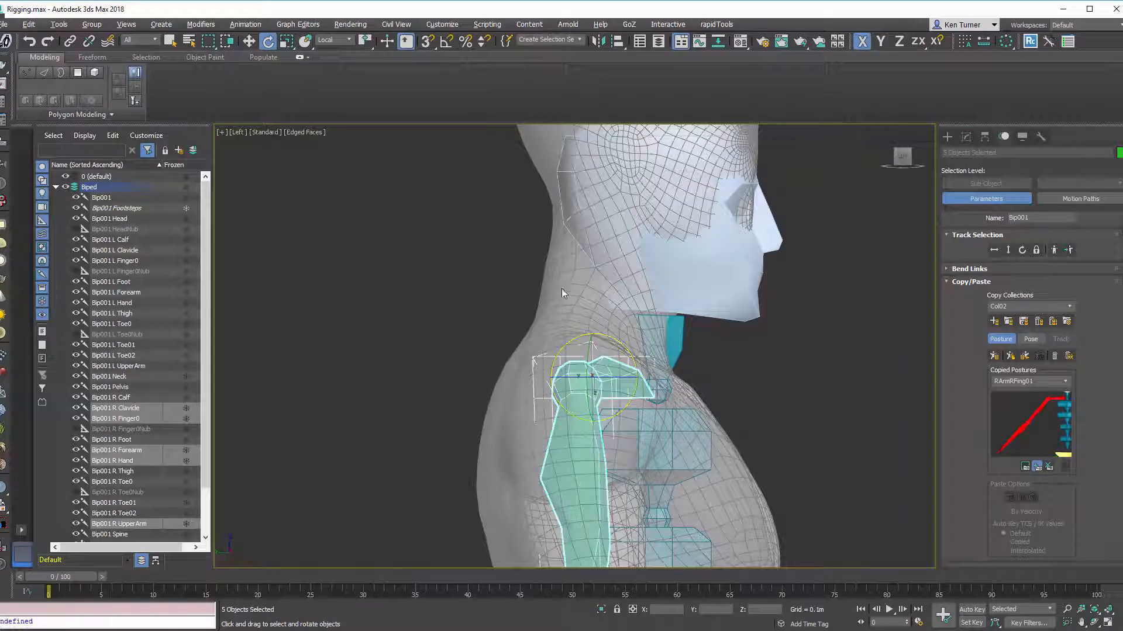
middle_click_drag(586, 198, 580, 240)
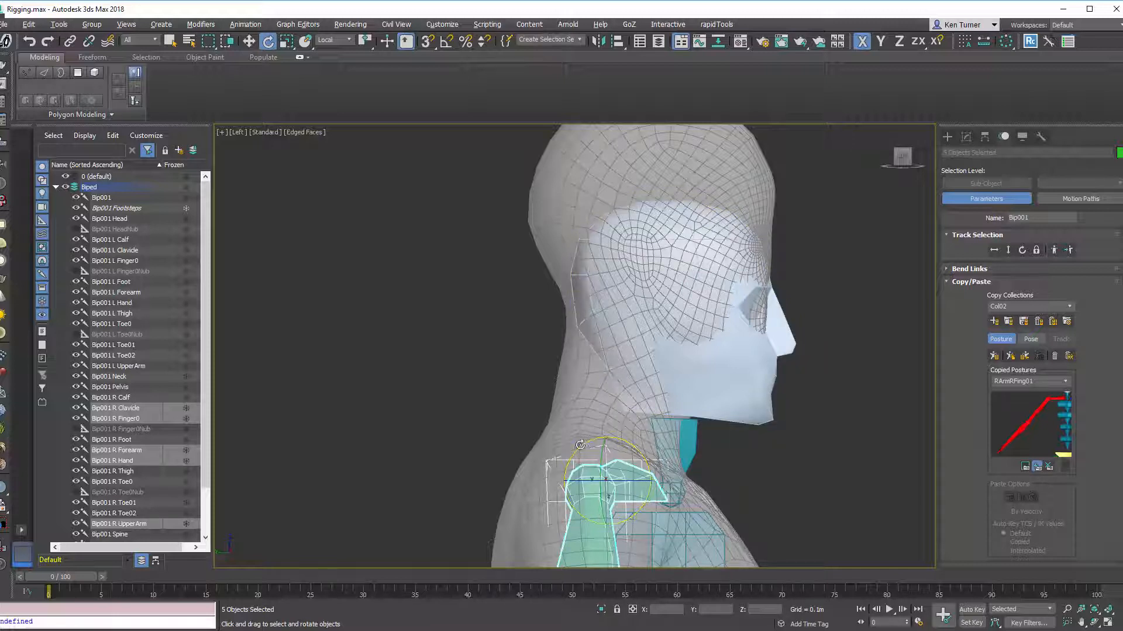
left_click(683, 453)
middle_click_drag(782, 455, 765, 392)
key("w")
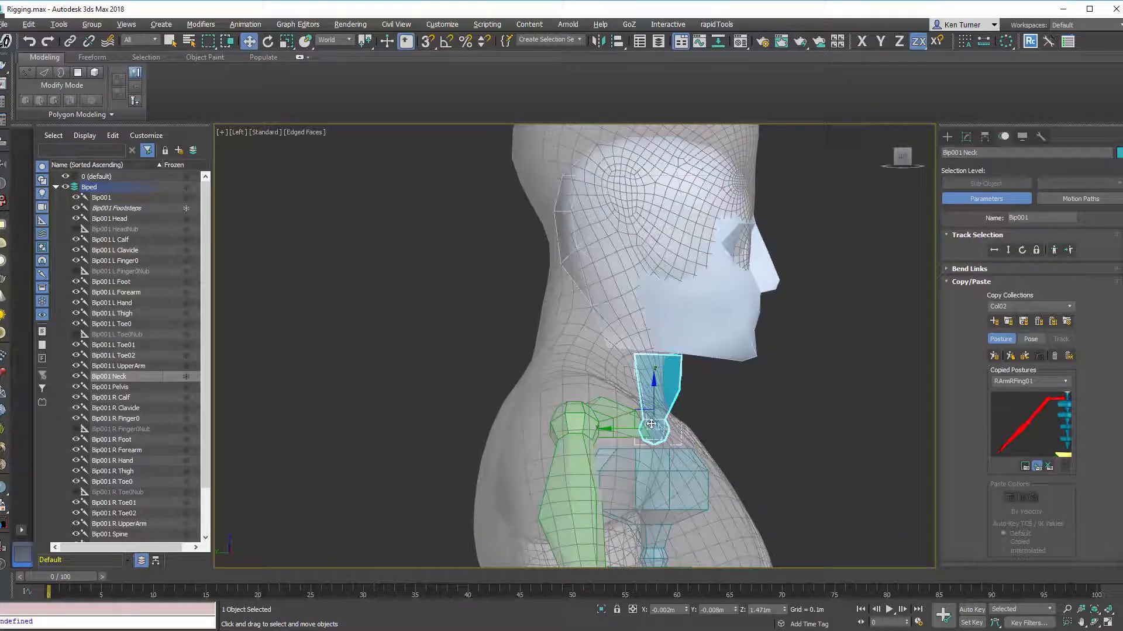
scroll(702, 404, "down", 3)
middle_click_drag(706, 392, 714, 309)
left_click(900, 156)
scroll(767, 284, "up", 4)
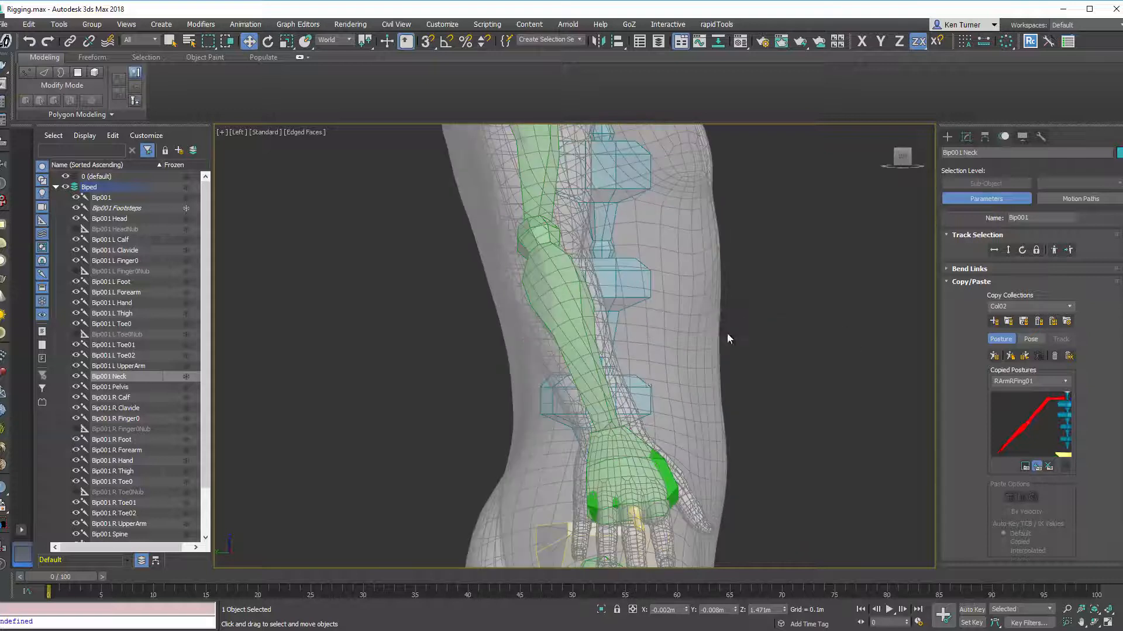
Step: Move the lowest spine link along world Y so the upper body sits slightly further toward the character's back
left_click(639, 389)
scroll(655, 388, "down", 3)
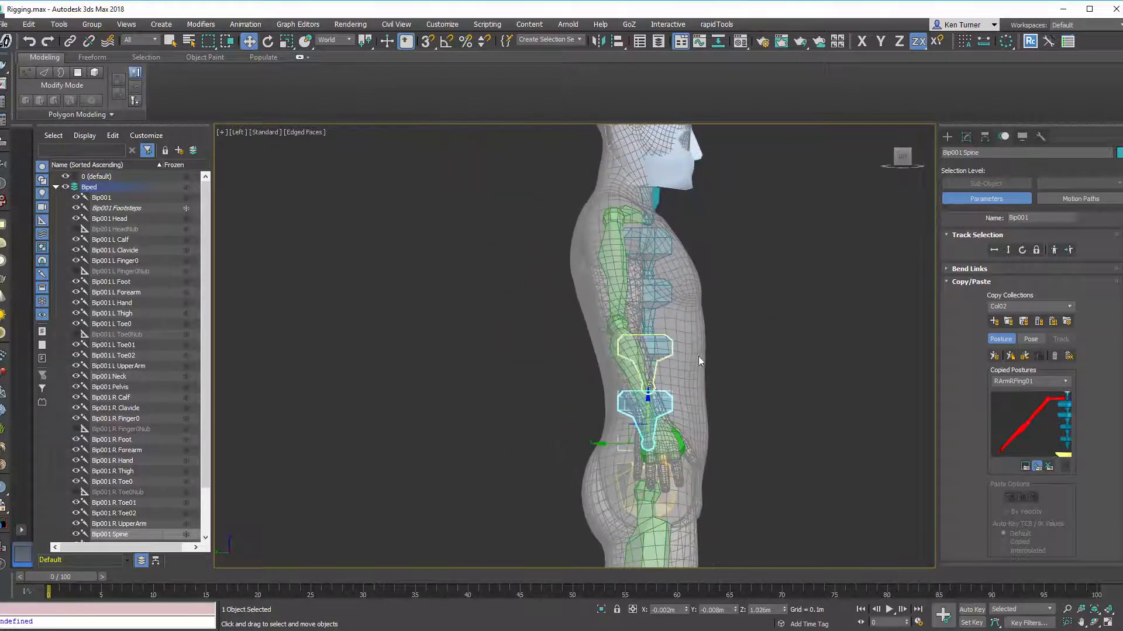
left_click_drag(621, 444, 499, 445)
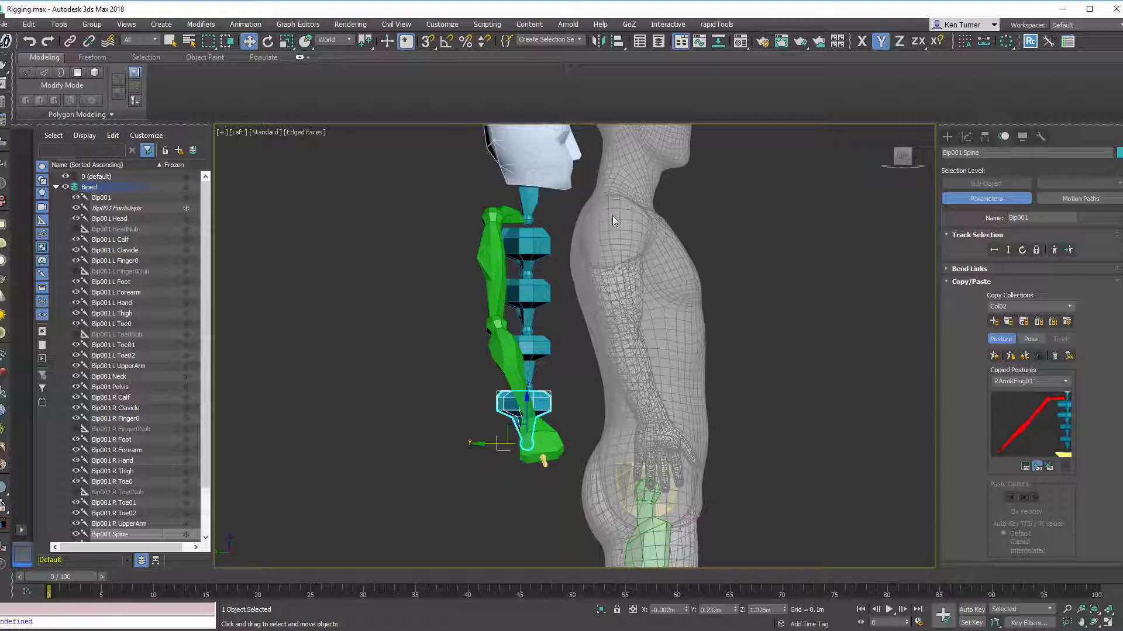
left_click_drag(499, 442, 599, 452)
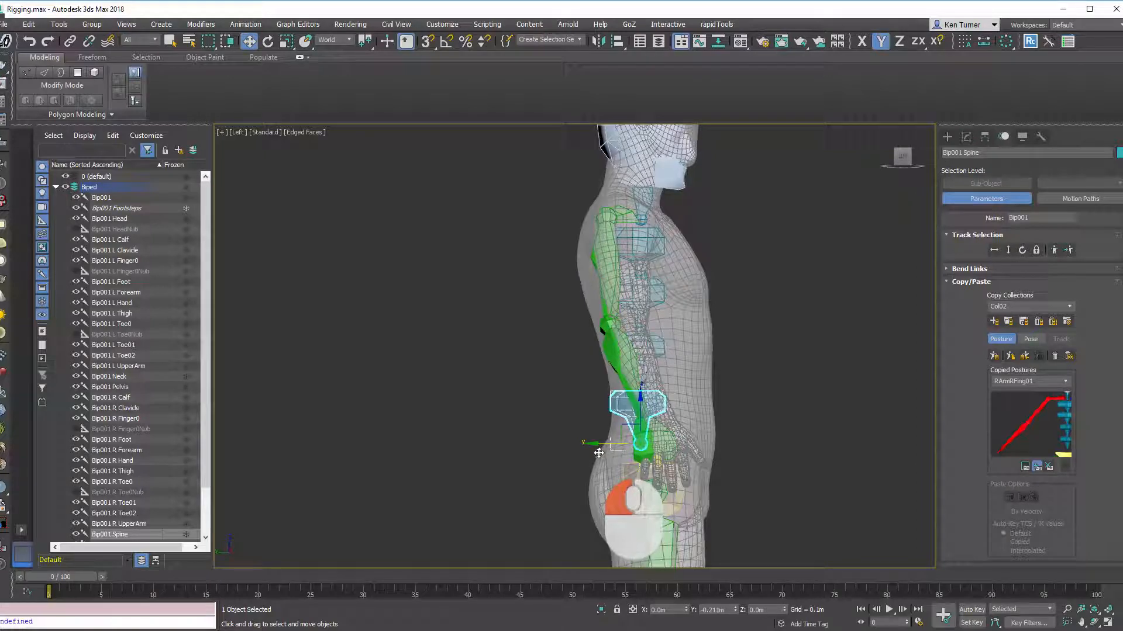
left_click_drag(600, 452, 598, 453)
Step: Select both clavicles together and nudge them along world Y to align the shoulders with the mesh
middle_click_drag(648, 310, 624, 361, "alt")
left_click(624, 375)
middle_click_drag(672, 398, 626, 403, "alt")
left_click(631, 407, "ctrl")
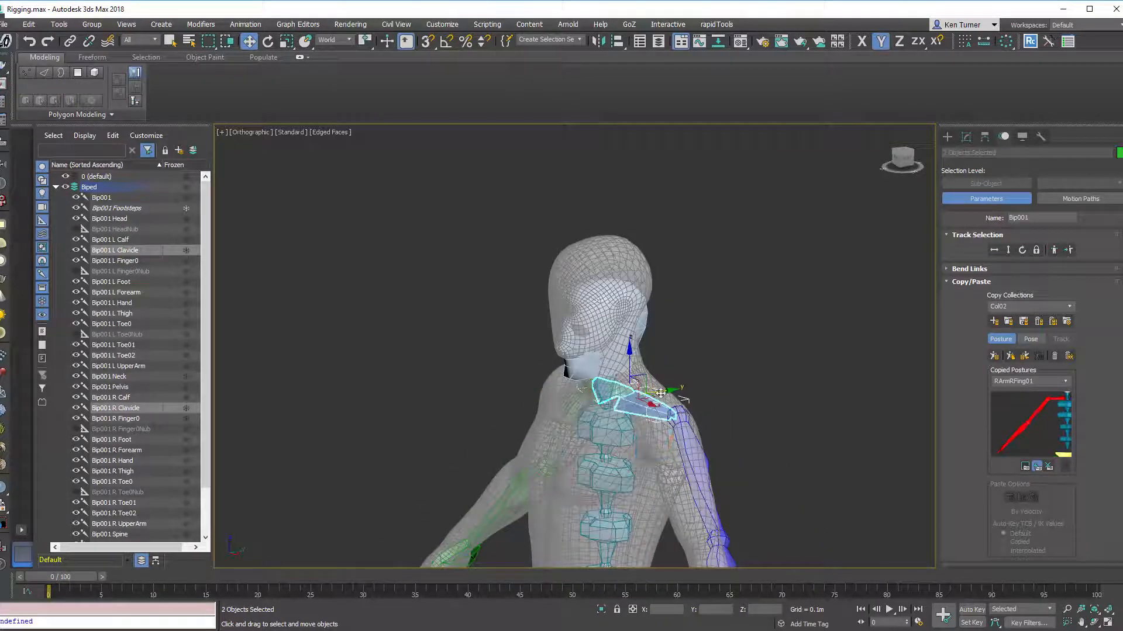
middle_click_drag(702, 392, 718, 347, "alt")
middle_click_drag(718, 347, 717, 380)
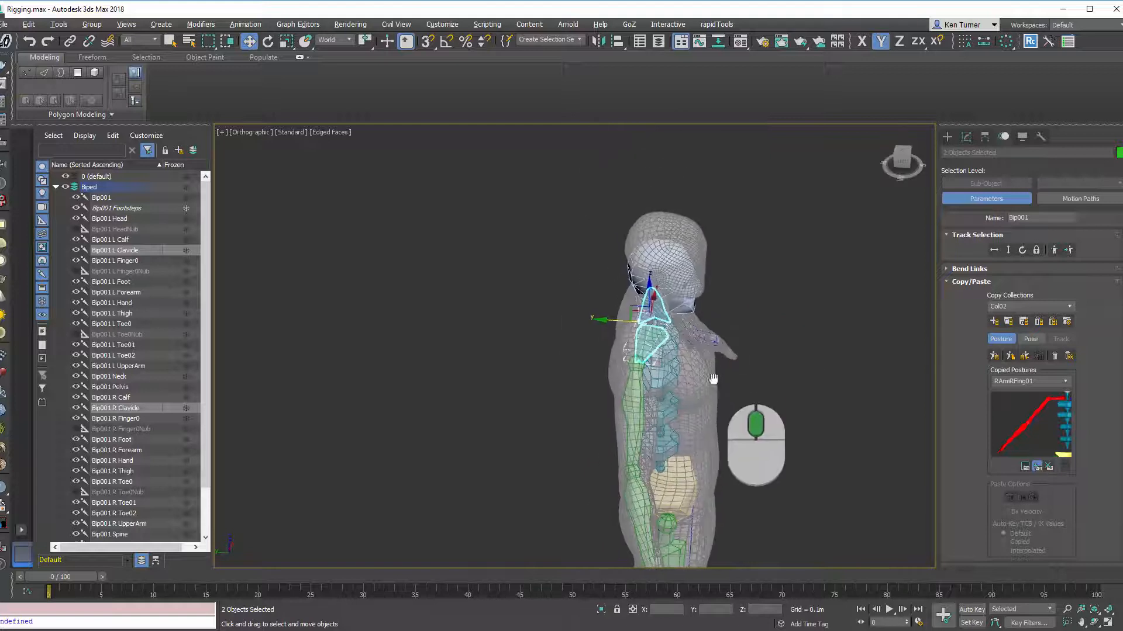
scroll(687, 330, "up", 4)
middle_click_drag(685, 318, 691, 291, "alt")
left_click_drag(567, 305, 571, 304)
middle_click_drag(571, 303, 596, 282, "alt")
Step: Move the neck along world Y toward the character's back to a Y position of 0.046 m
left_click(641, 276)
left_click_drag(604, 316, 586, 316)
middle_click_drag(624, 299, 633, 304, "alt")
middle_click_drag(633, 310, 634, 430)
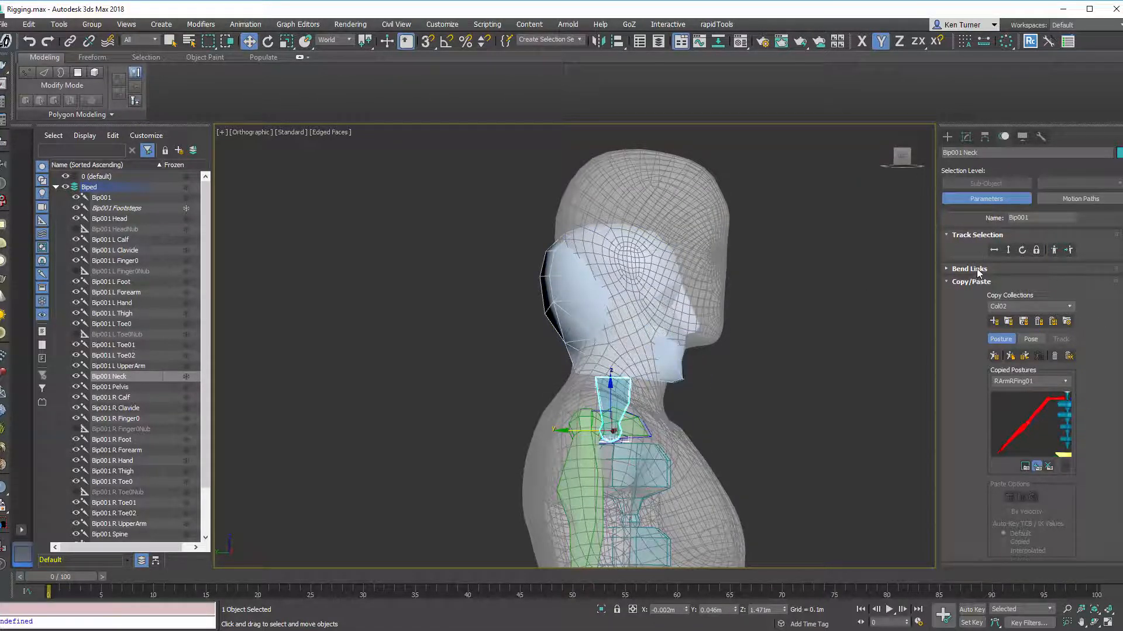
Step: Set the biped's neck links to 2 and move the lower neck link along world Y to a Y position of 0.042 m
left_click(960, 283)
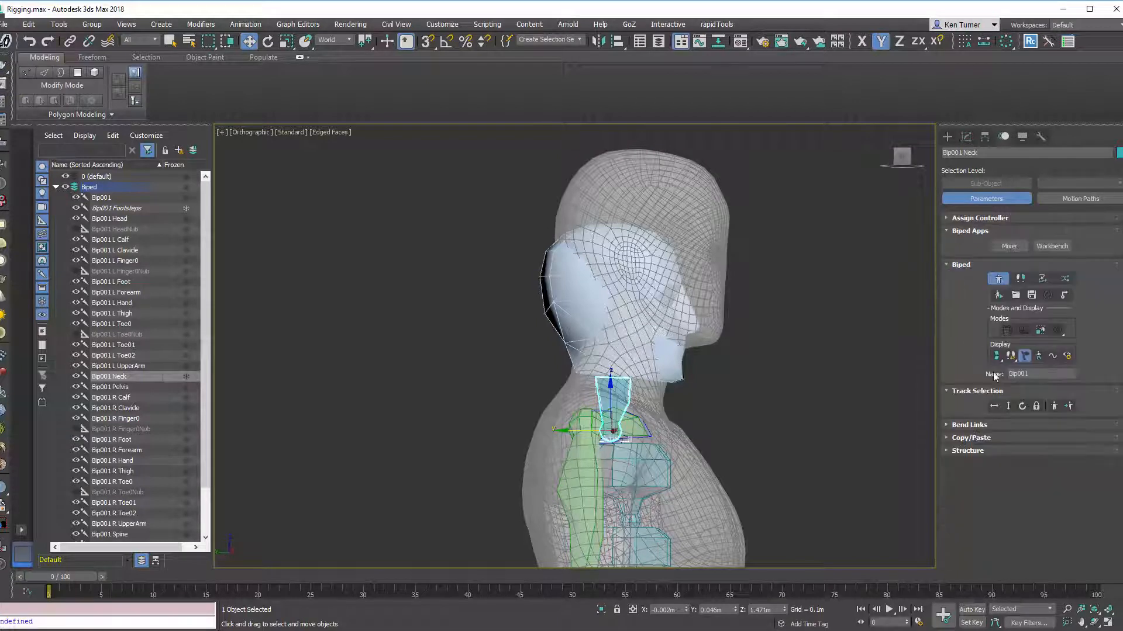
left_click(968, 450)
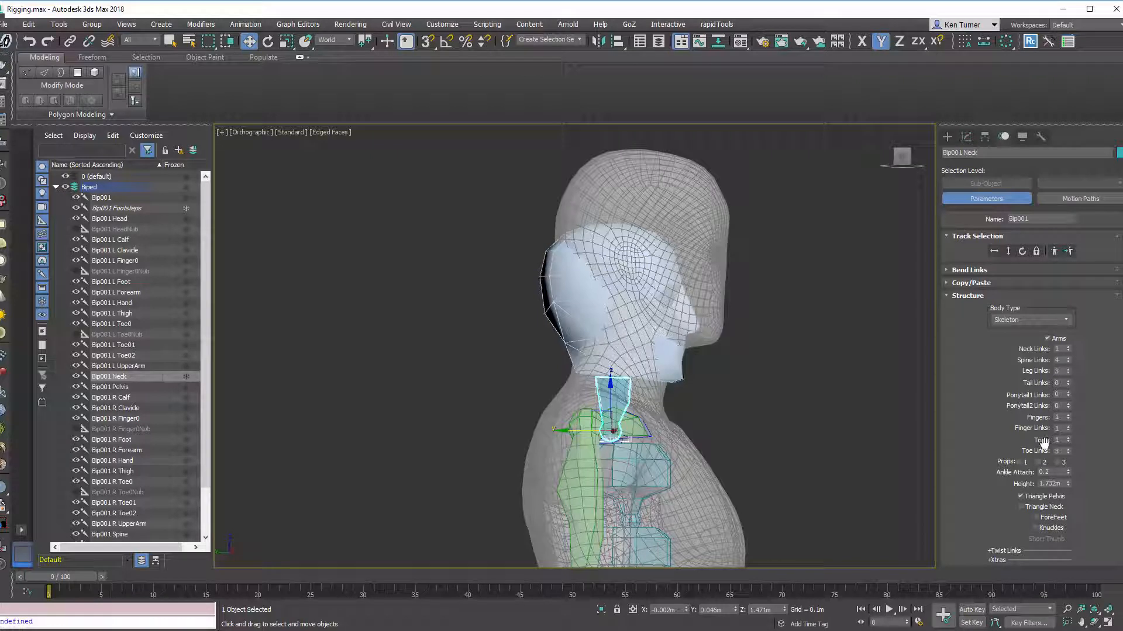
left_click(1068, 347)
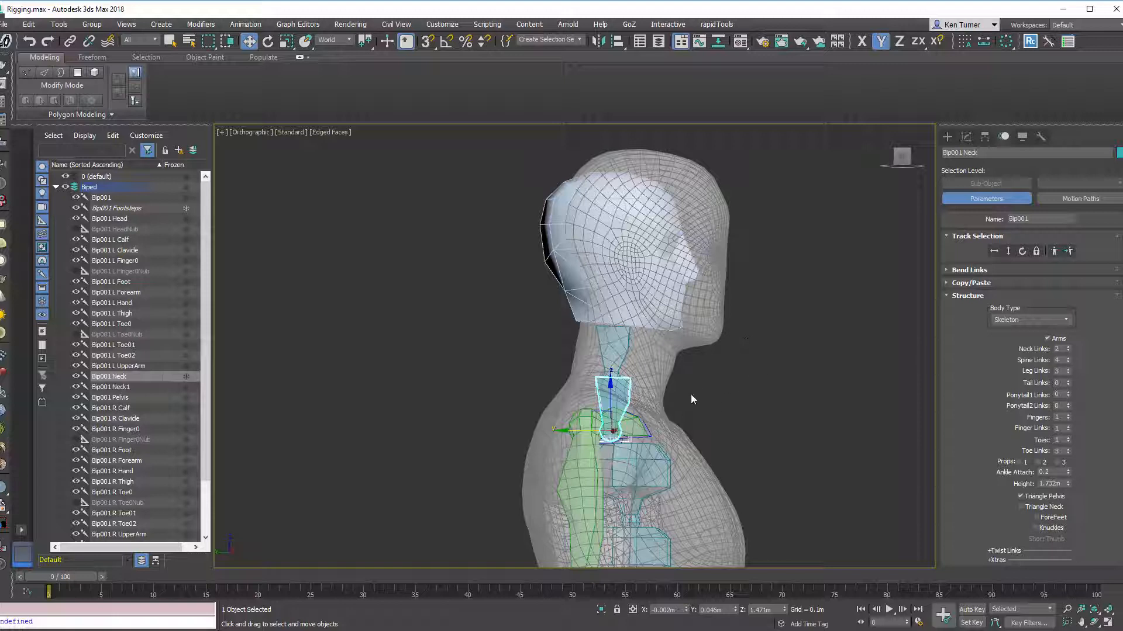
left_click_drag(579, 431, 583, 432)
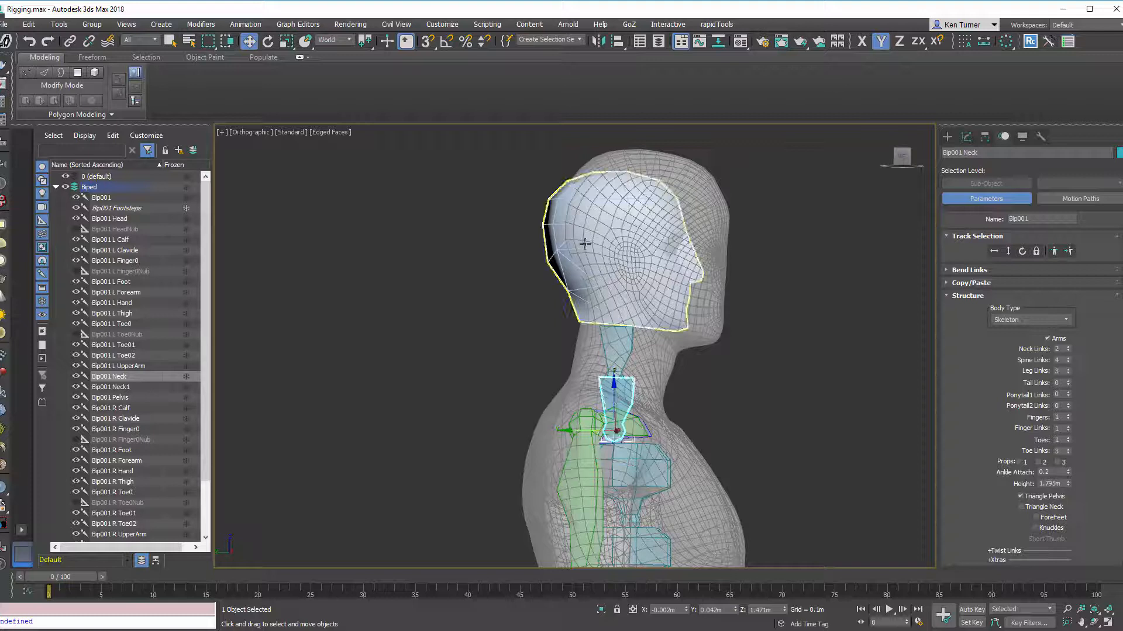
Step: Select both neck links together and raise them about 0.03 m along world Z to lift the head within the mesh
left_click(544, 227)
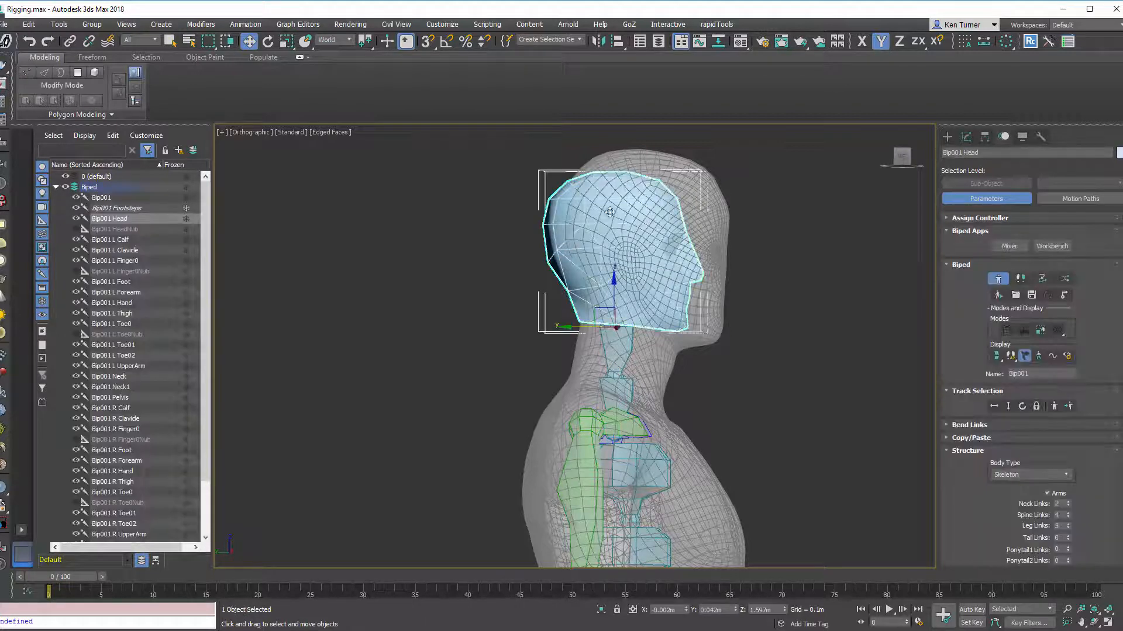
middle_click_drag(745, 280, 646, 278, "alt")
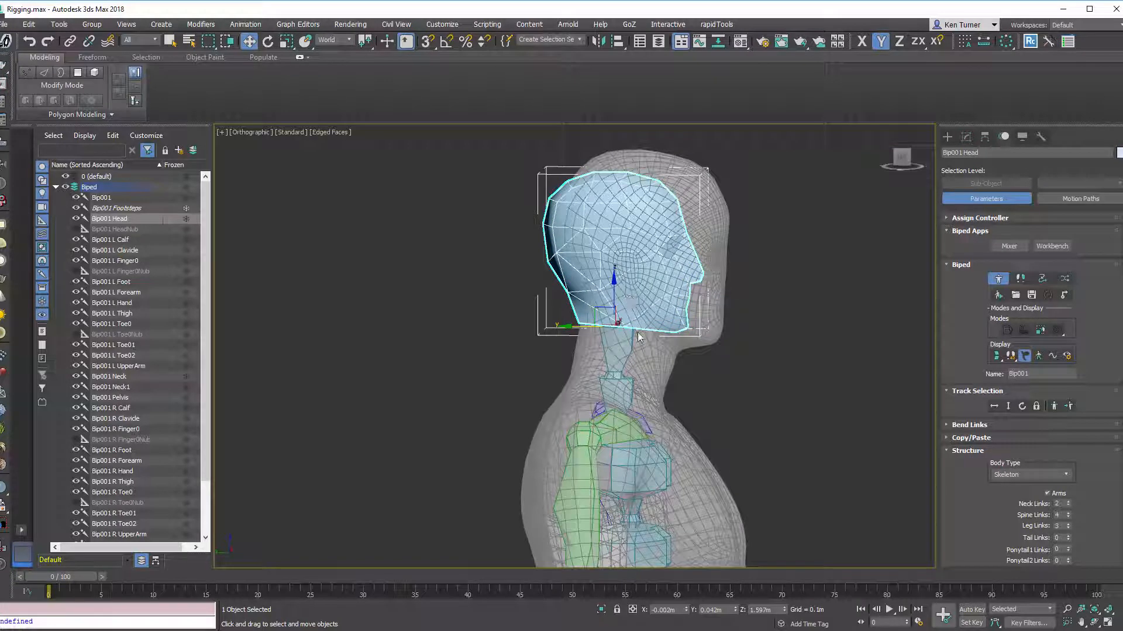
mouse_move(665, 294)
middle_mouse_down("alt")
mouse_move(675, 283)
mouse_move(665, 289)
middle_mouse_up("alt")
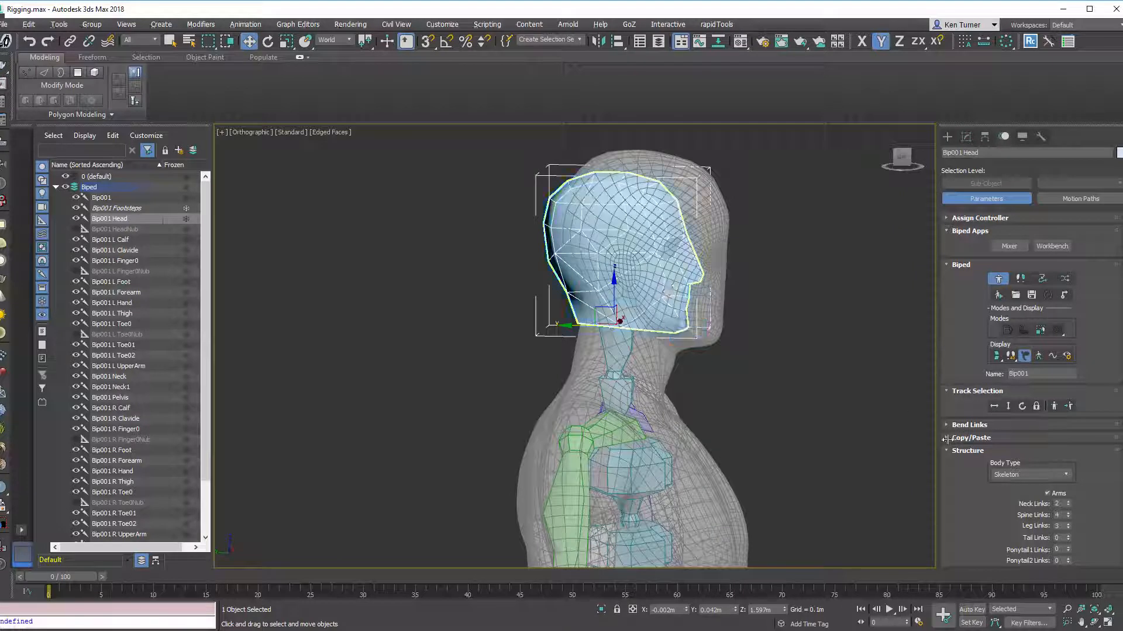
left_click_drag(982, 536, 991, 392)
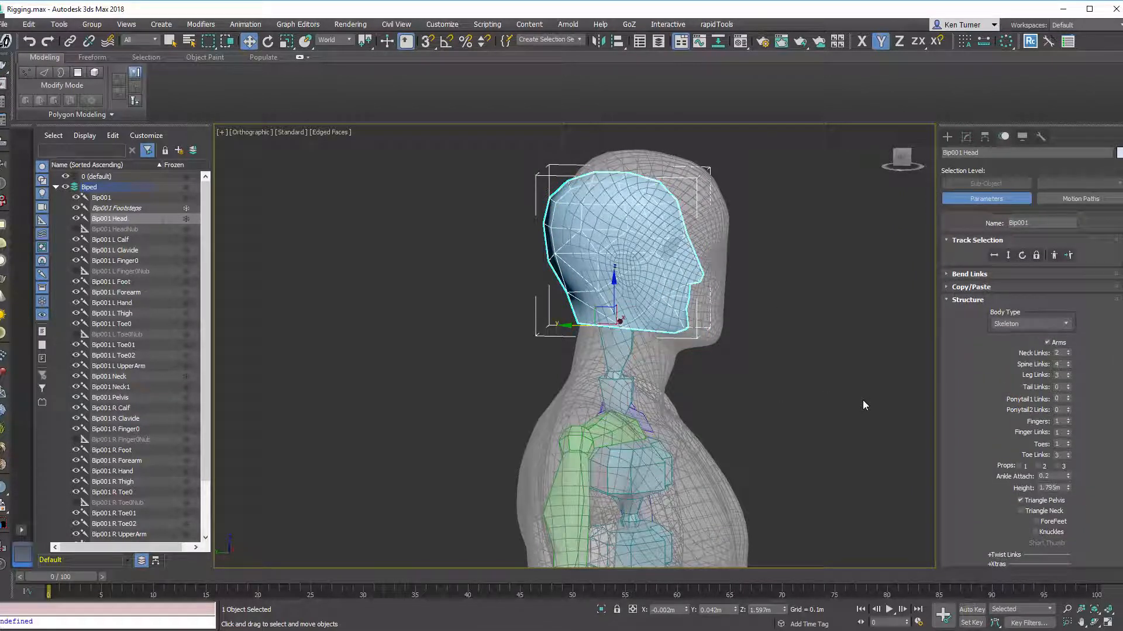
left_click(901, 158)
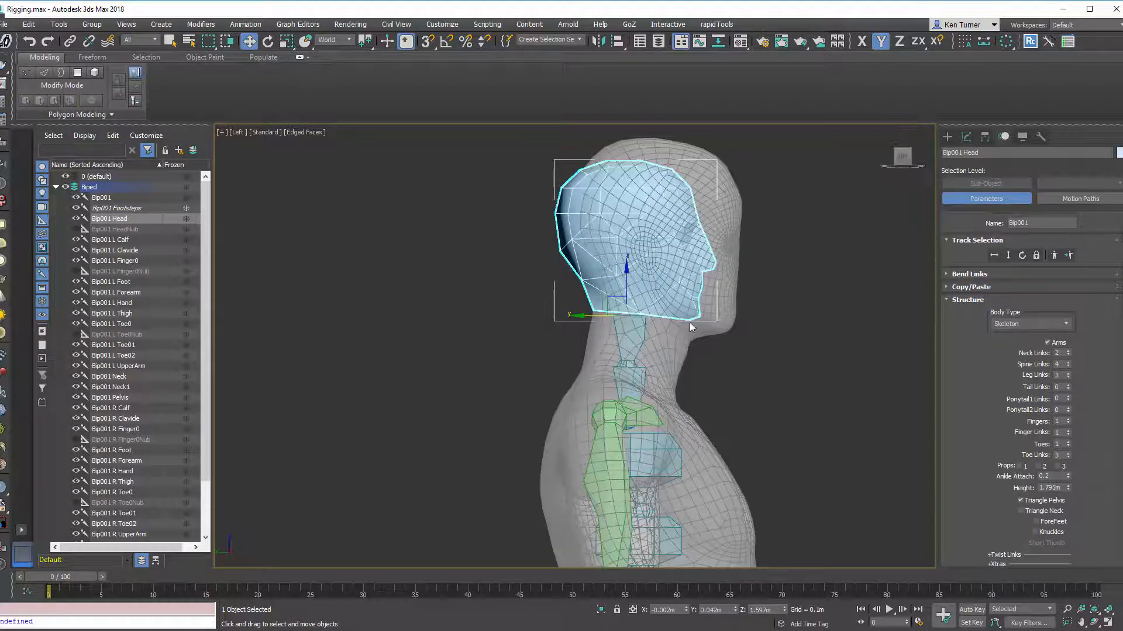
left_click(634, 372)
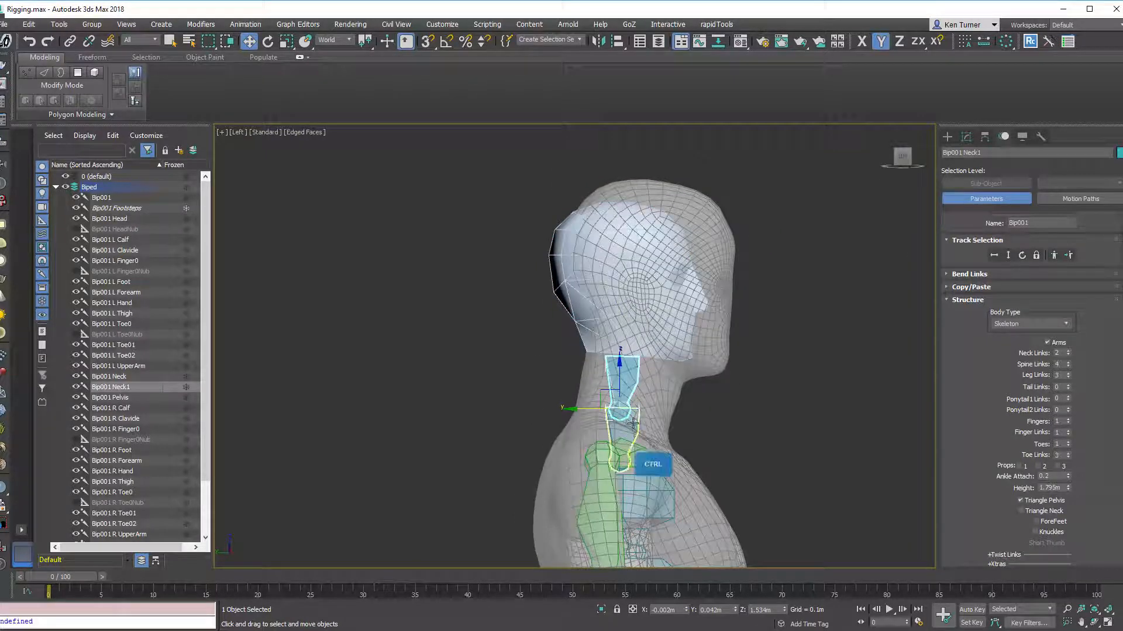
left_click(632, 423, "ctrl")
middle_click_drag(632, 423, 544, 374, "alt")
left_click(905, 159)
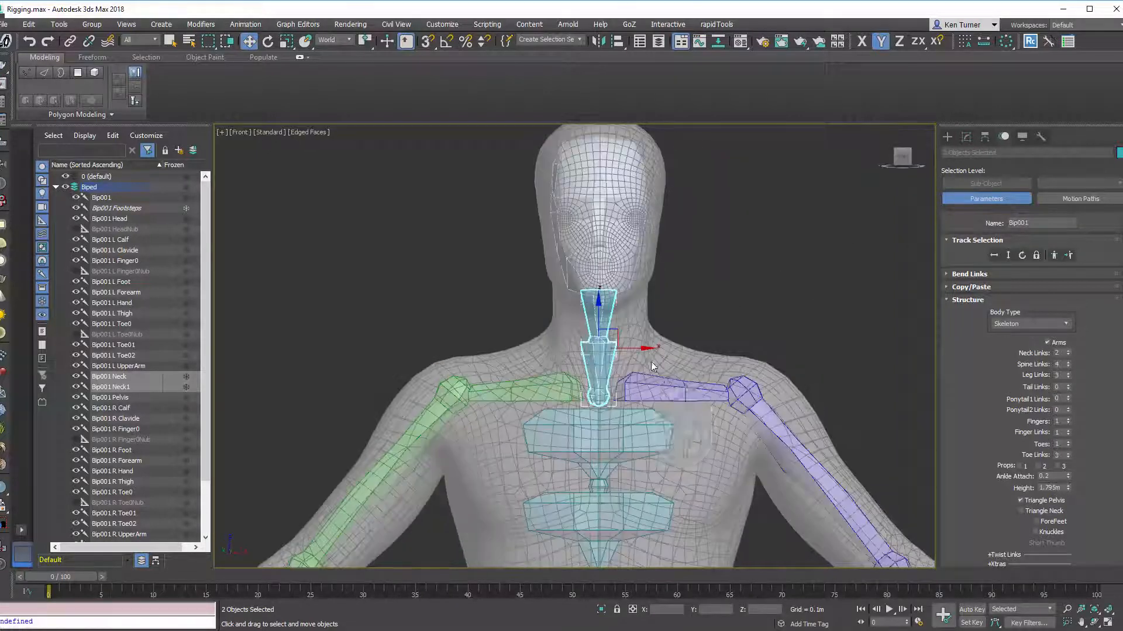
left_click_drag(602, 366, 599, 344)
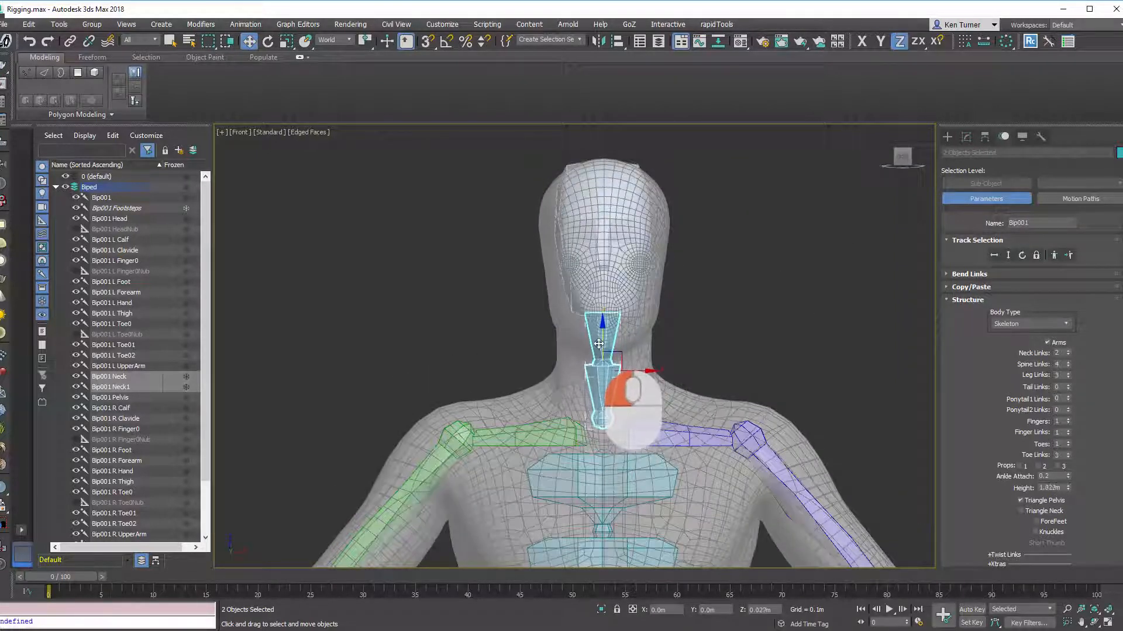
Step: Move both neck links slightly along world Y toward the character's back to centre them in the mesh's neck
middle_click_drag(597, 339, 615, 380, "alt")
left_click_drag(575, 370, 570, 368)
middle_click_drag(636, 340, 614, 311, "alt")
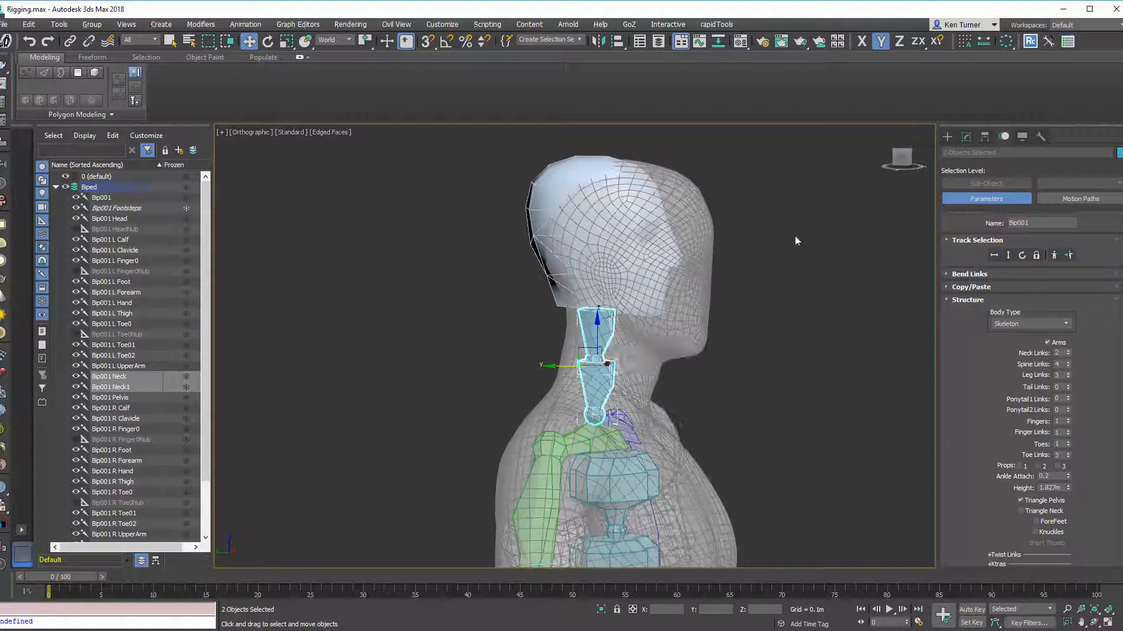
left_click(905, 166)
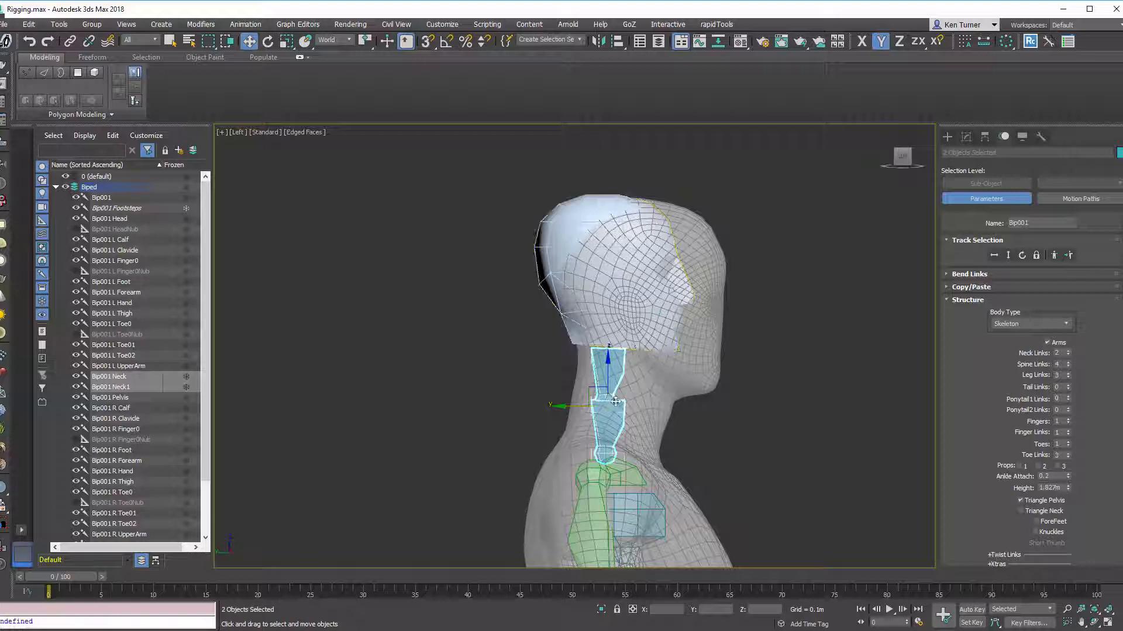
middle_click_drag(636, 383, 612, 383)
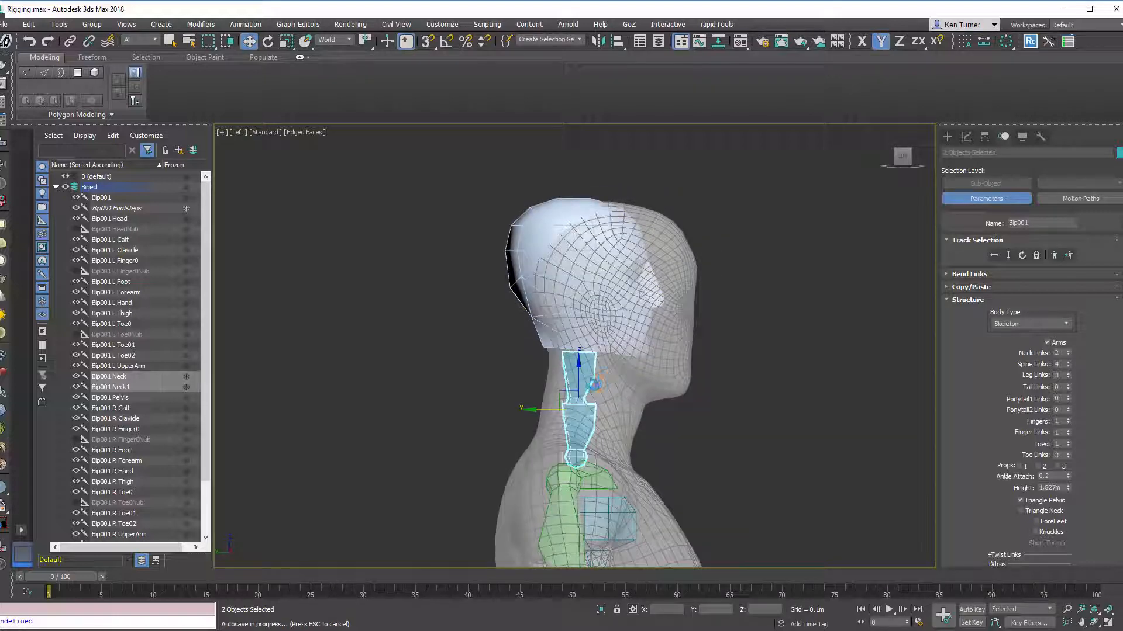
Step: Rotate both neck links about their local Z axis by about 6.6 degrees so they lean forward along the mesh's neck
key("F5")
key("e")
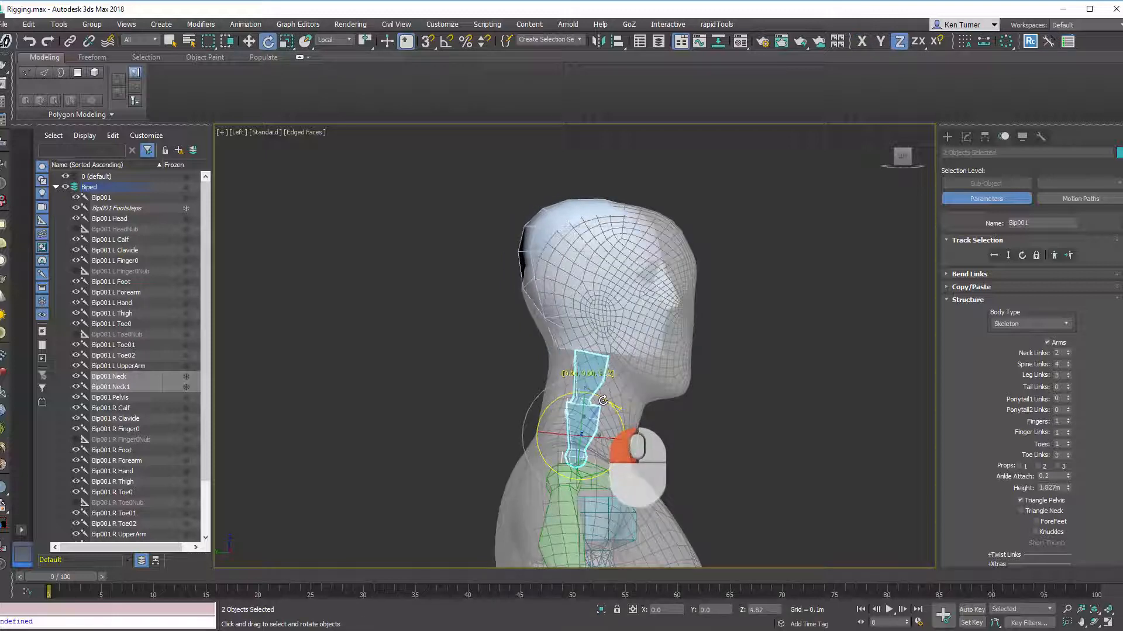
middle_click_drag(603, 381, 647, 294, "alt")
Step: Select the head for scaling and examine its size and position against the mesh from the front and both sides
left_click(621, 243)
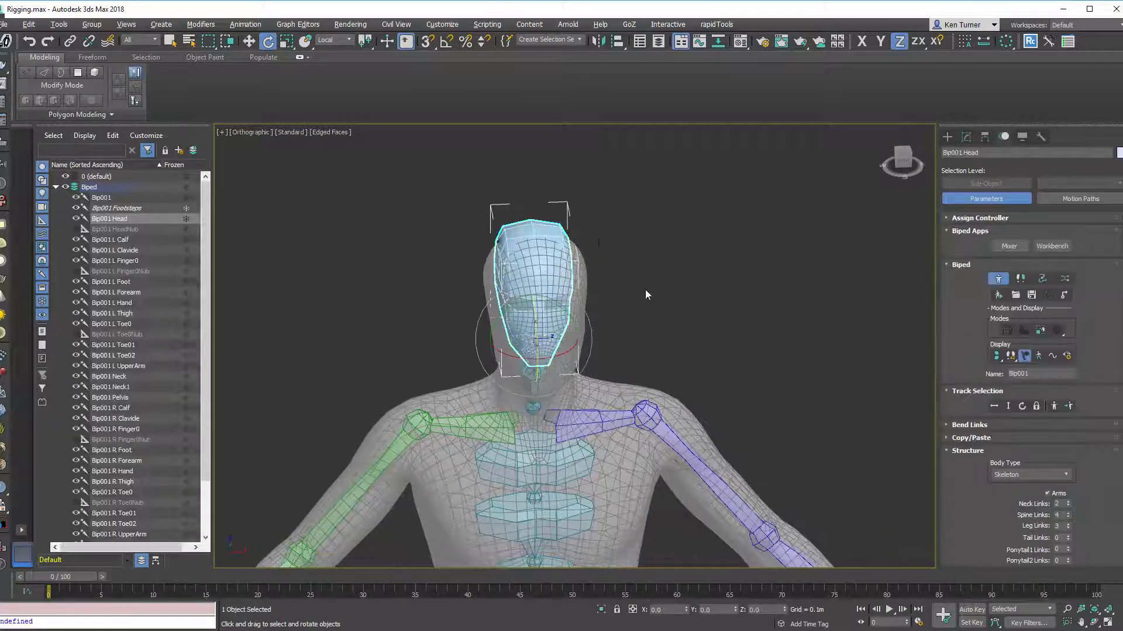
middle_click_drag(452, 344, 412, 370, "alt")
middle_click_drag(412, 369, 338, 369, "alt")
middle_click_drag(515, 363, 420, 302, "ctrl+alt")
middle_click_drag(501, 302, 571, 330, "alt")
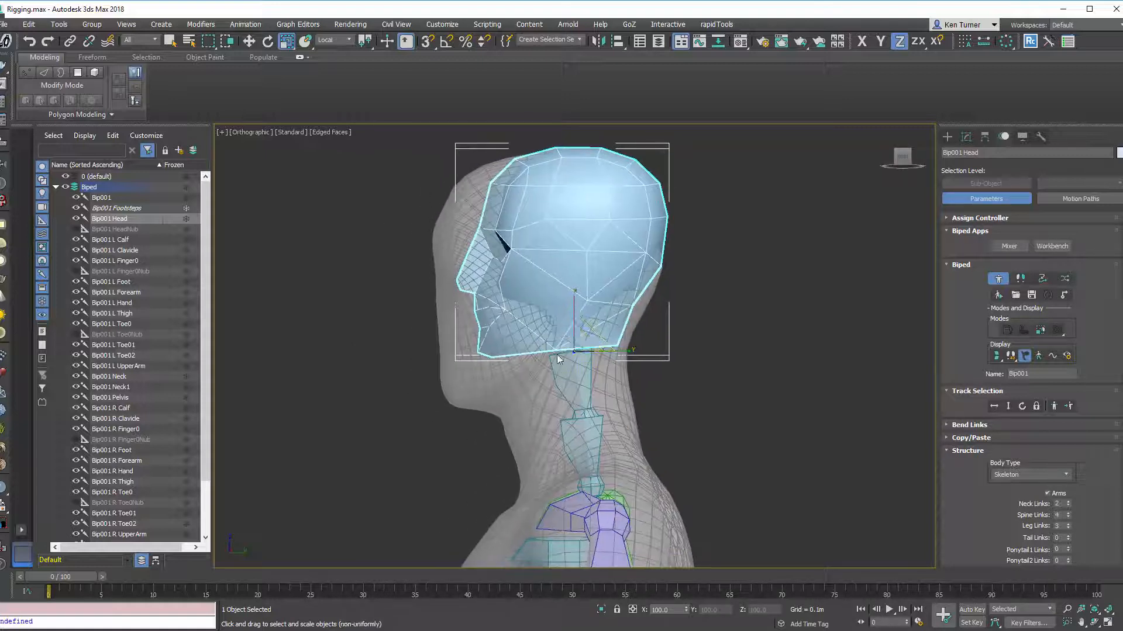
middle_click_drag(570, 333, 572, 353, "alt")
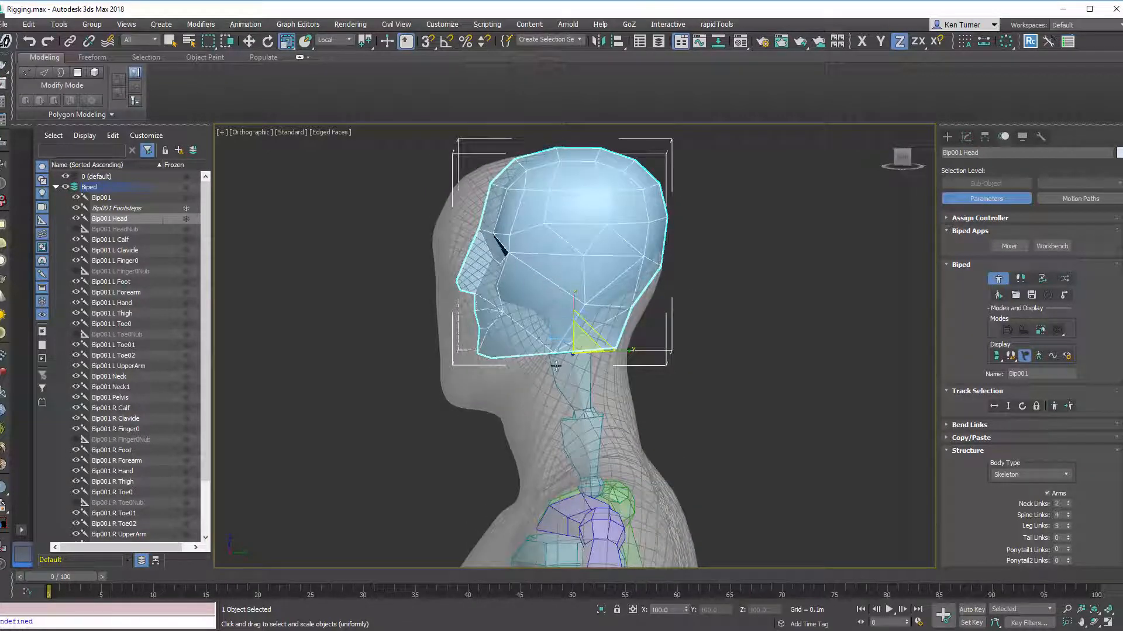
middle_click_drag(579, 309, 602, 275, "alt")
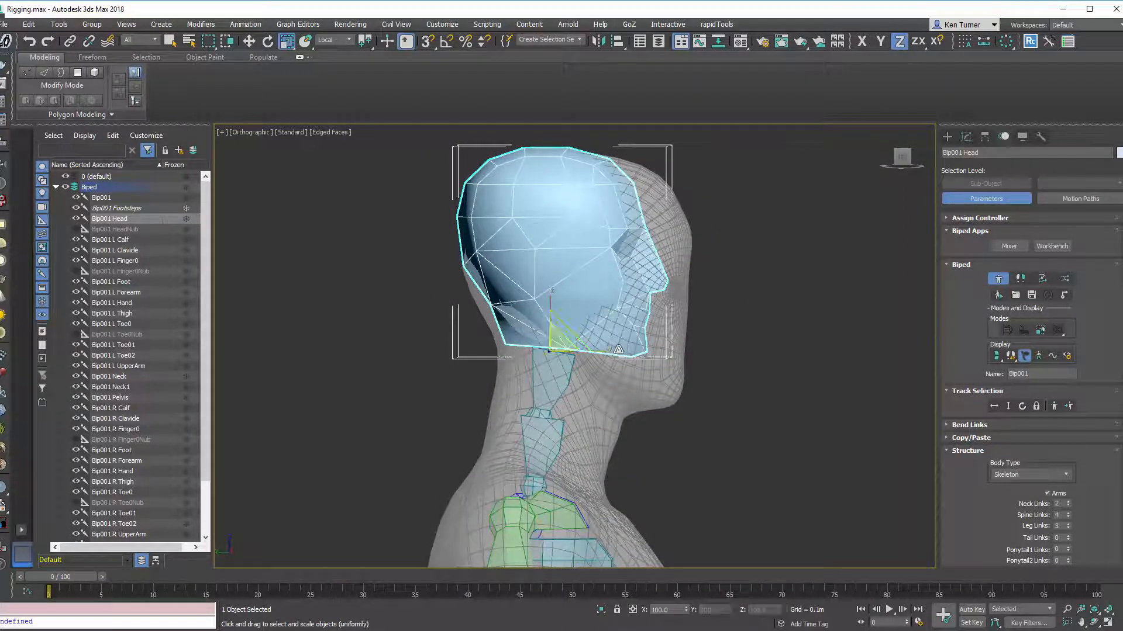
middle_click_drag(614, 331, 640, 328, "alt")
Step: Examine how the whole biped fits the mesh, from the feet and legs up to the arms, torso and head
scroll(637, 328, "down", 5)
middle_click_drag(595, 376, 555, 292, "alt")
middle_click_drag(658, 291, 750, 299, "alt")
middle_click_drag(707, 364, 641, 317)
middle_click_drag(658, 336, 652, 380, "alt")
middle_click_drag(652, 386, 533, 441)
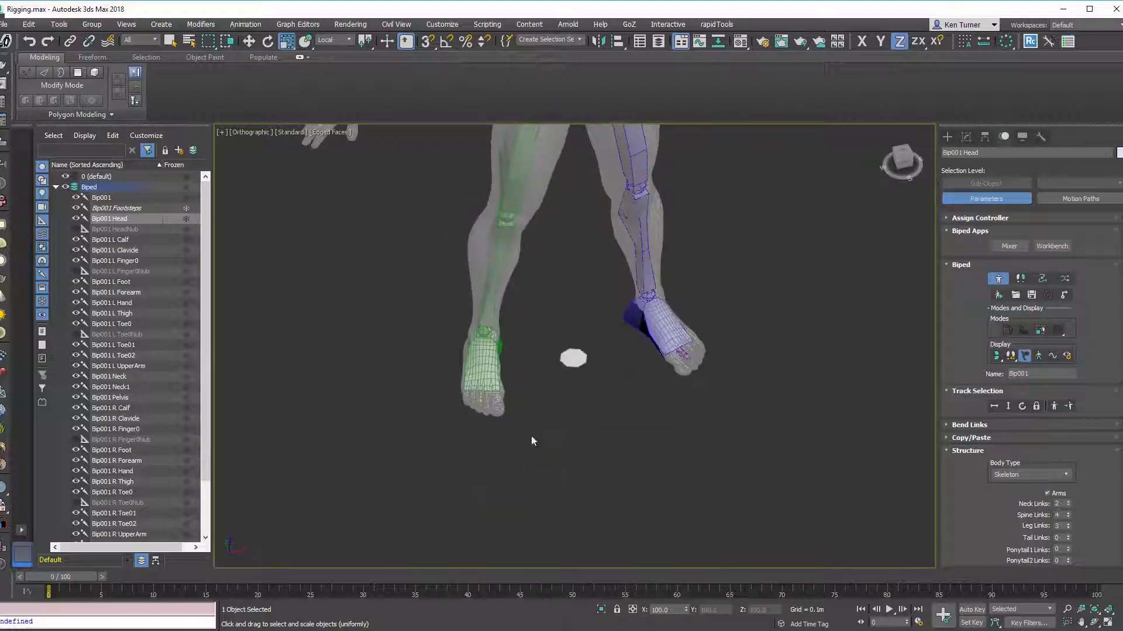
scroll(521, 321, "up", 4)
scroll(513, 324, "up", 2)
middle_click_drag(530, 335, 675, 376, "alt")
scroll(589, 377, "up", 3)
scroll(575, 320, "up", 5)
scroll(662, 422, "down", 5)
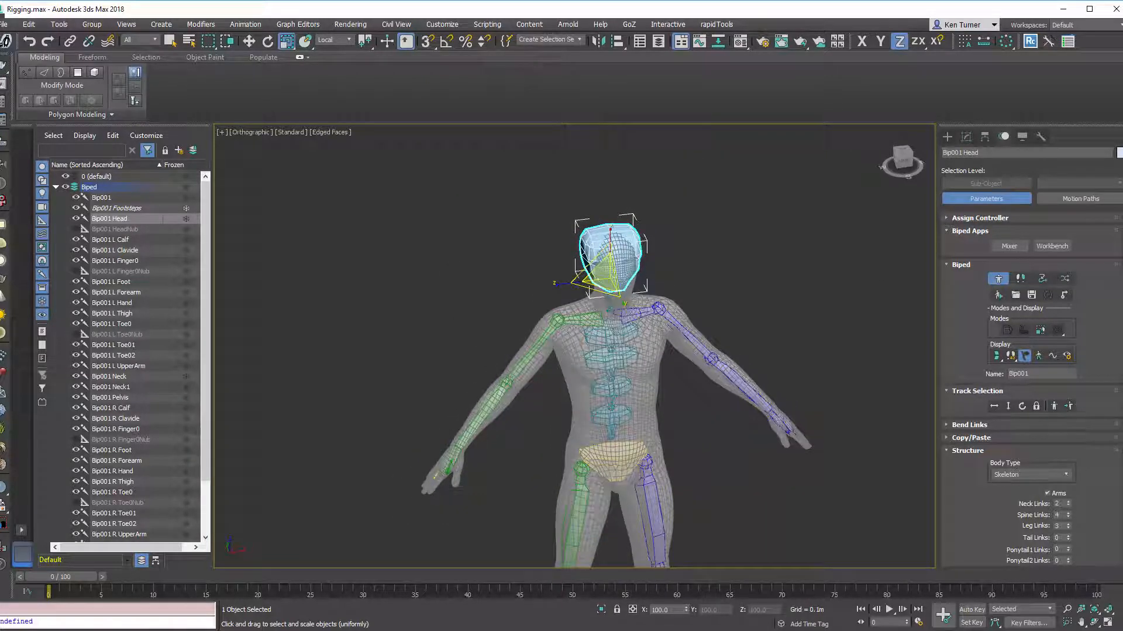